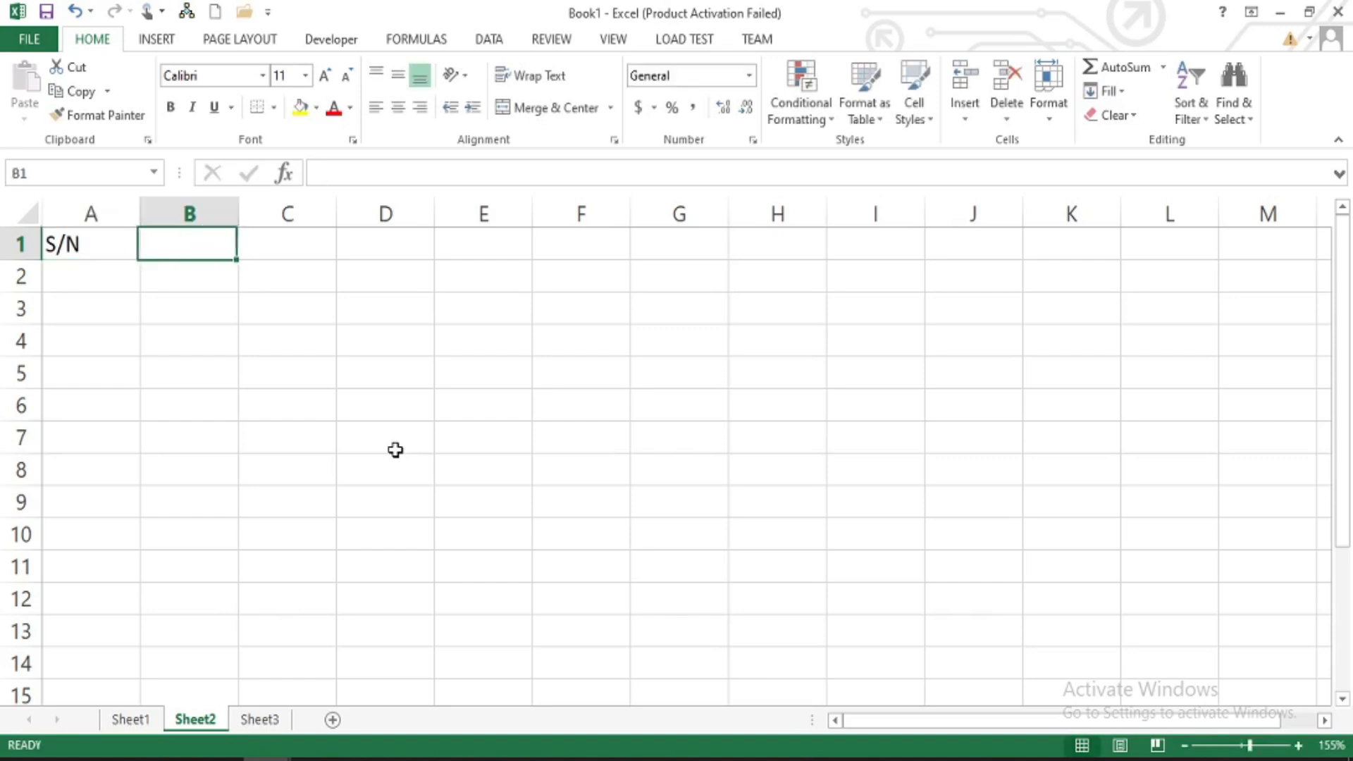
- Enter the column headers NAME, FATHER'S NAME, MOBILE and COURSE in cells B1 to E1
{"action": "type", "text": "NAME"}
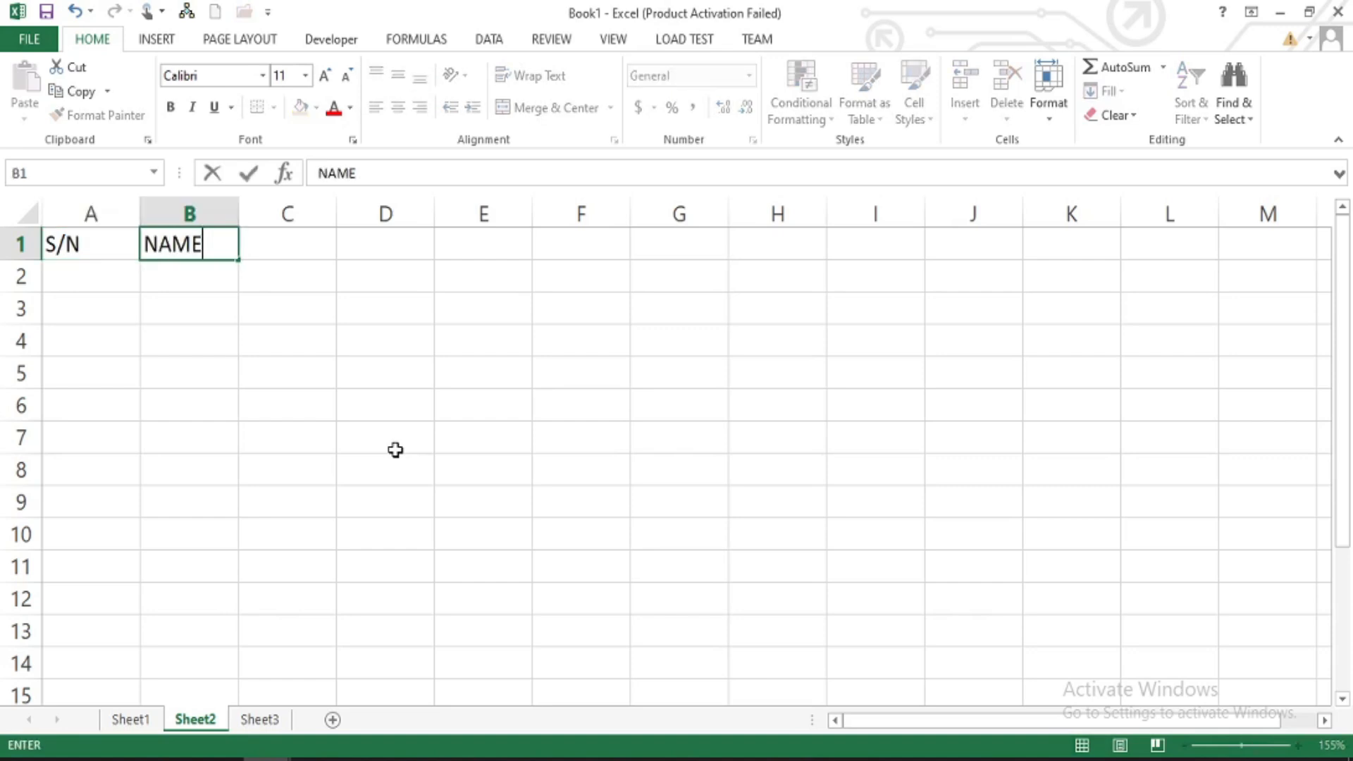
{"action": "key", "text": "Tab"}
{"action": "type", "text": "FATHER'S NAME"}
{"action": "key", "text": "Tab"}
{"action": "type", "text": "MOB"}
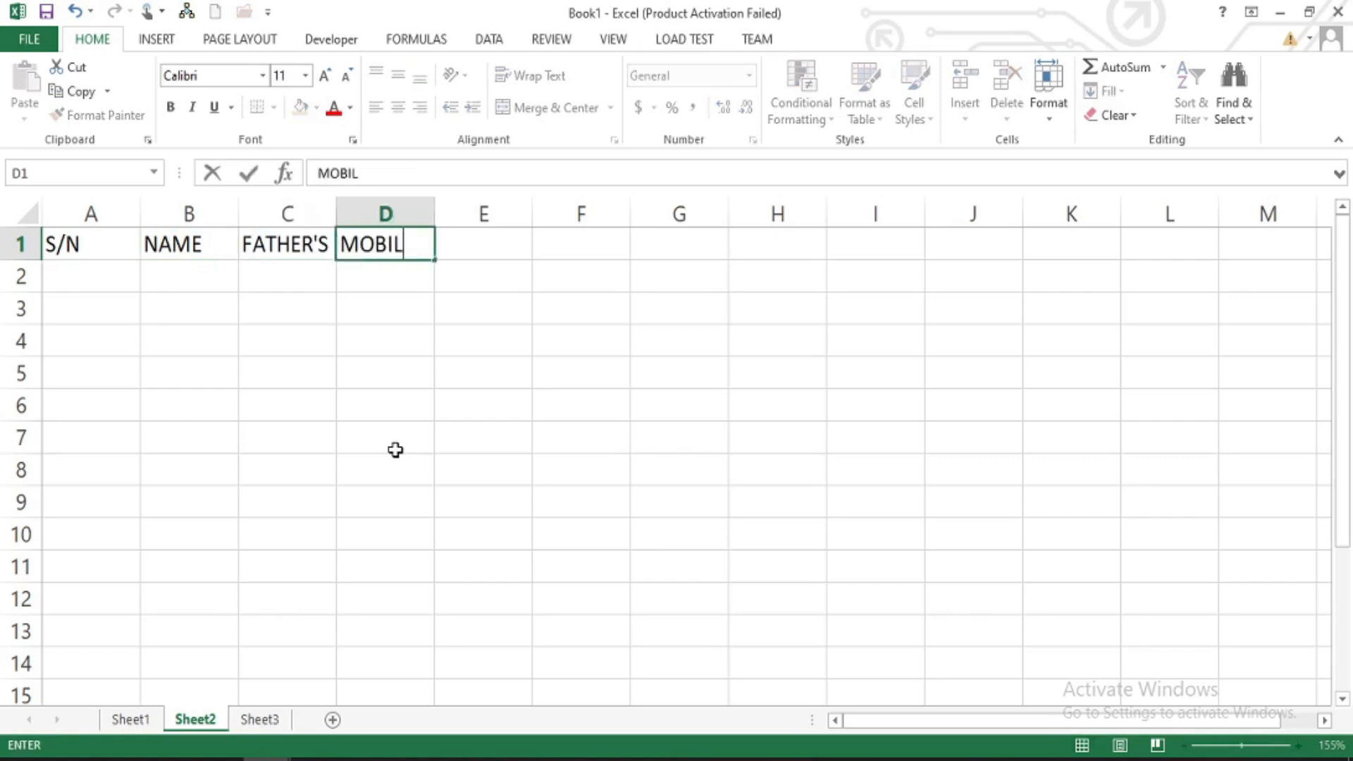
{"action": "key", "text": "Tab"}
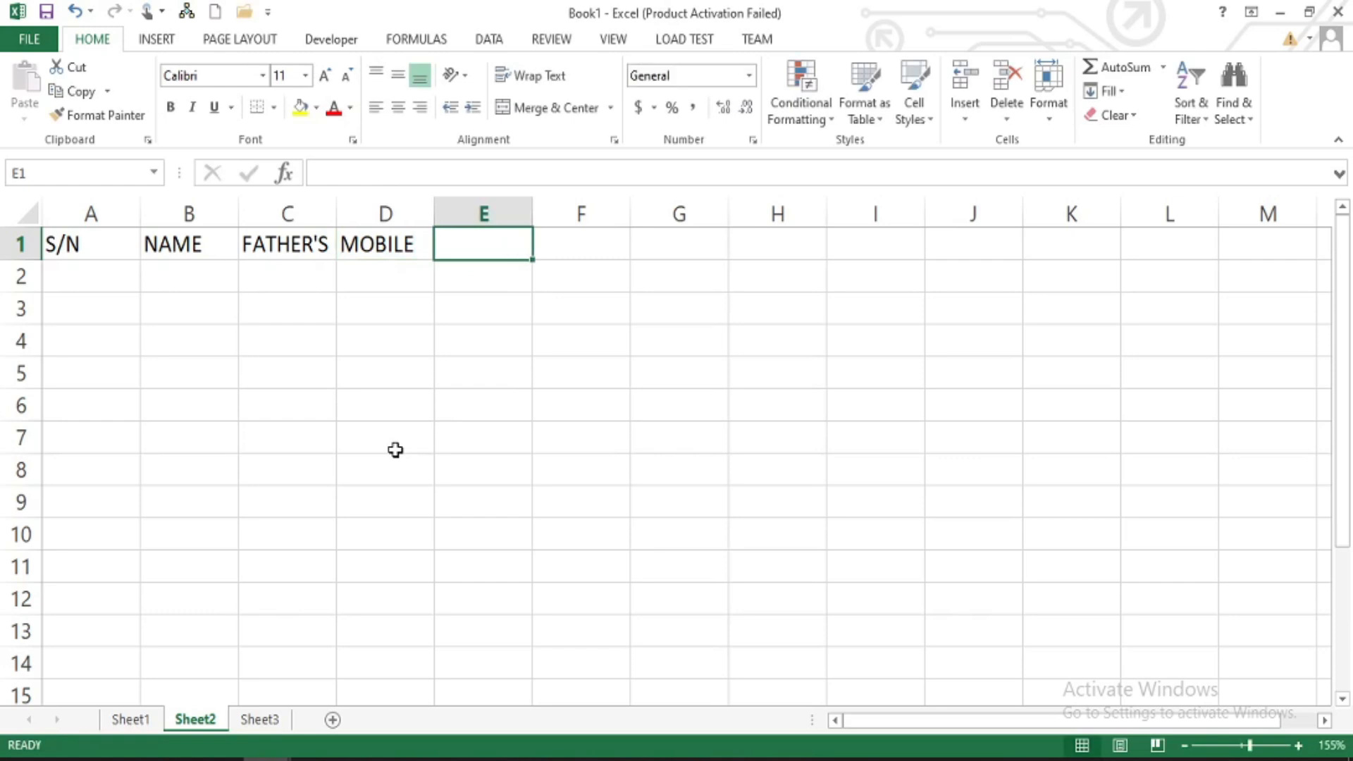
{"action": "type", "text": "COURSE"}
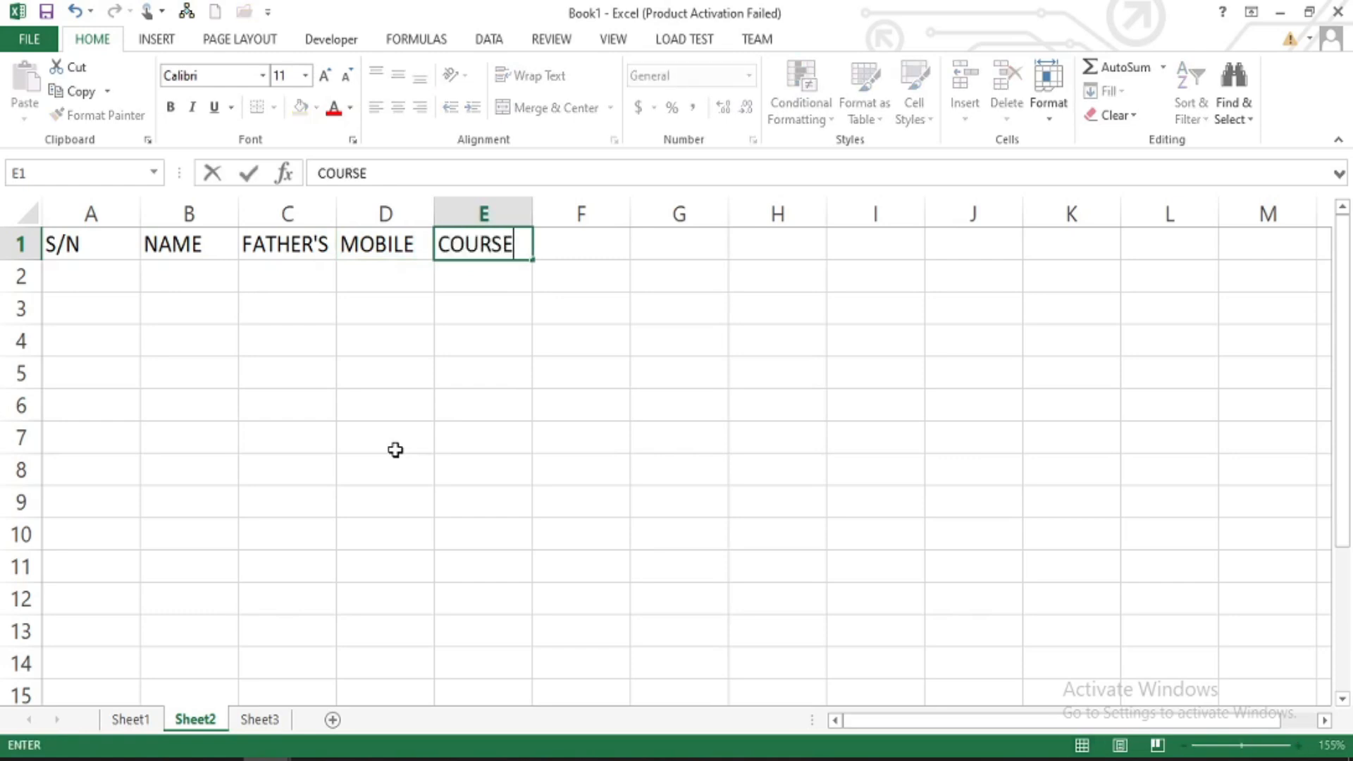
{"action": "key", "text": "Tab"}
- Enter the column headers FEE OT, FEE MO and REMARK in cells F1 to H1
{"action": "type", "text": "FEE "}
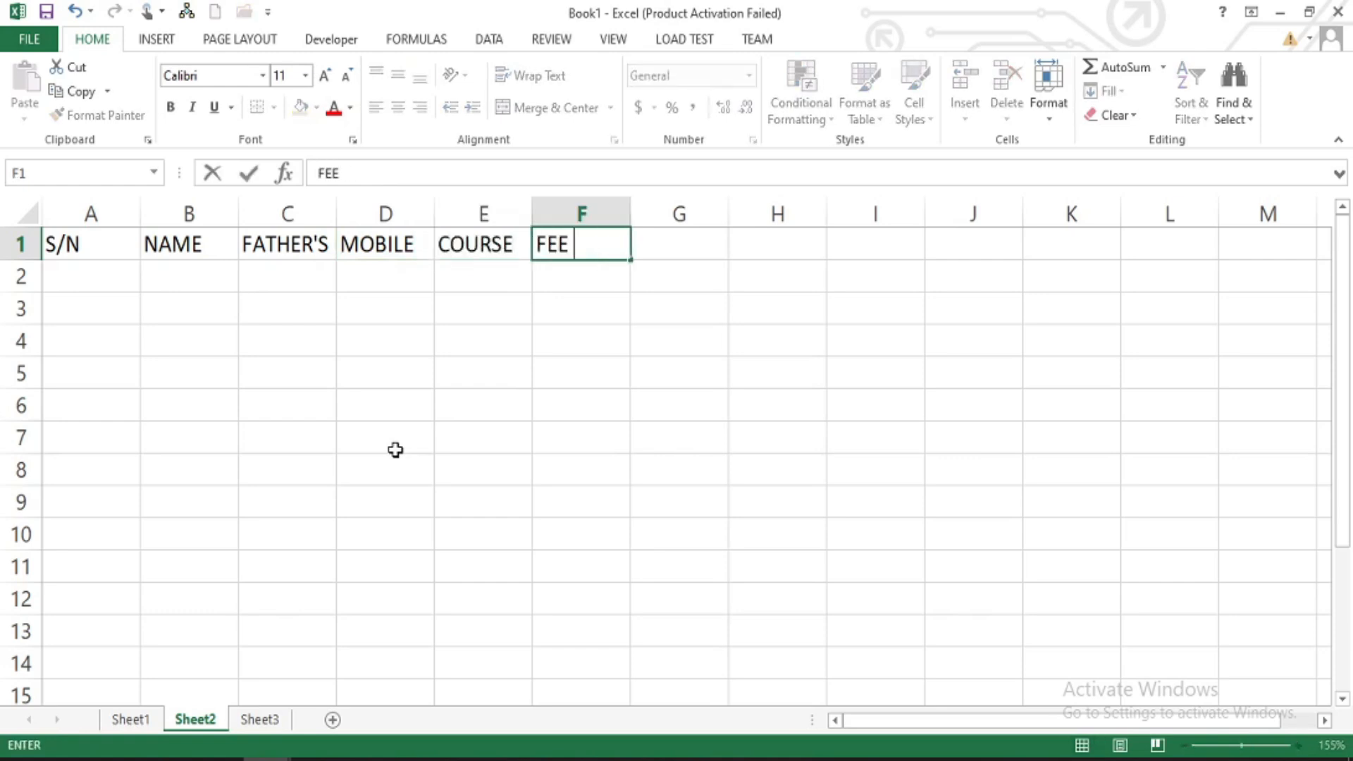
{"action": "type", "text": "ONE"}
{"action": "key", "text": "BackSpace"}
{"action": "key", "text": "BackSpace"}
{"action": "key", "text": "BackSpace"}
{"action": "key", "text": "Tab"}
{"action": "type", "text": "FEE"}
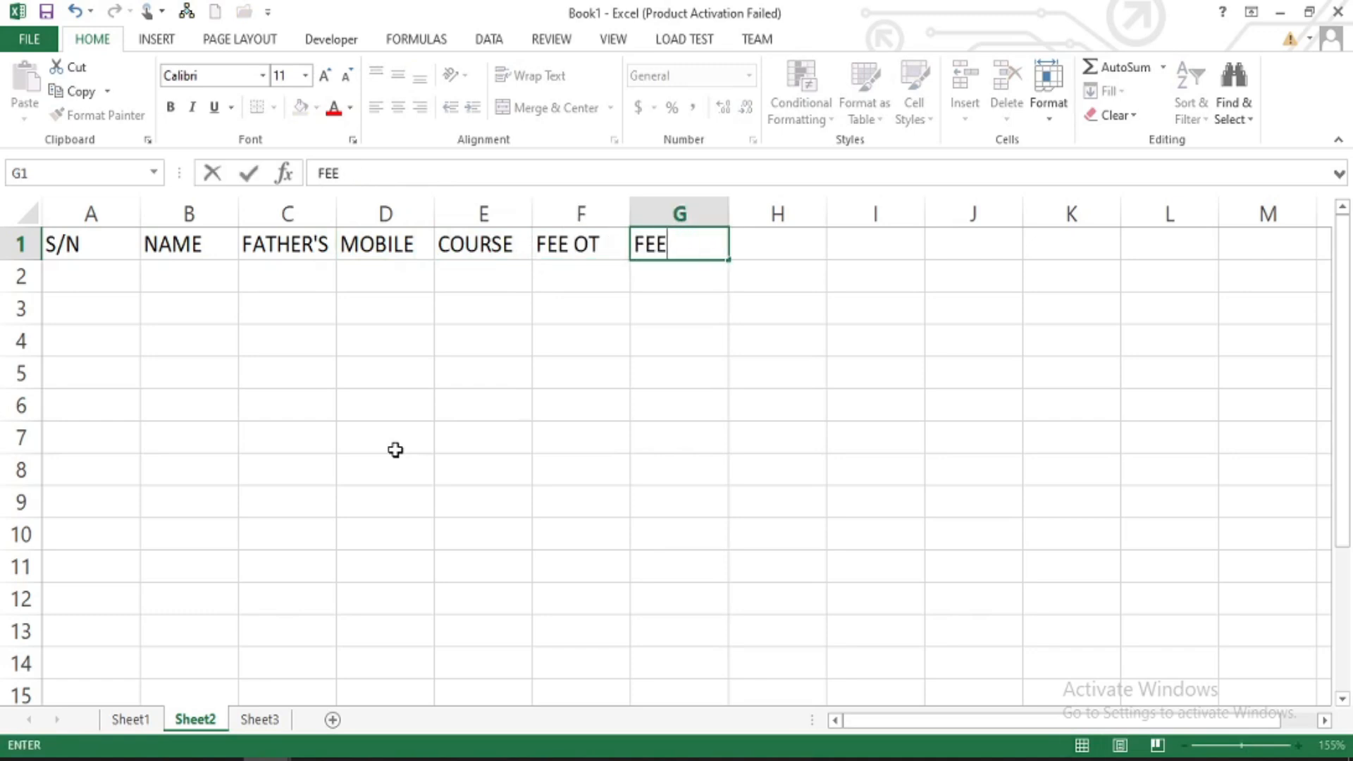
{"action": "type", "text": " MO"}
{"action": "key", "text": "Tab"}
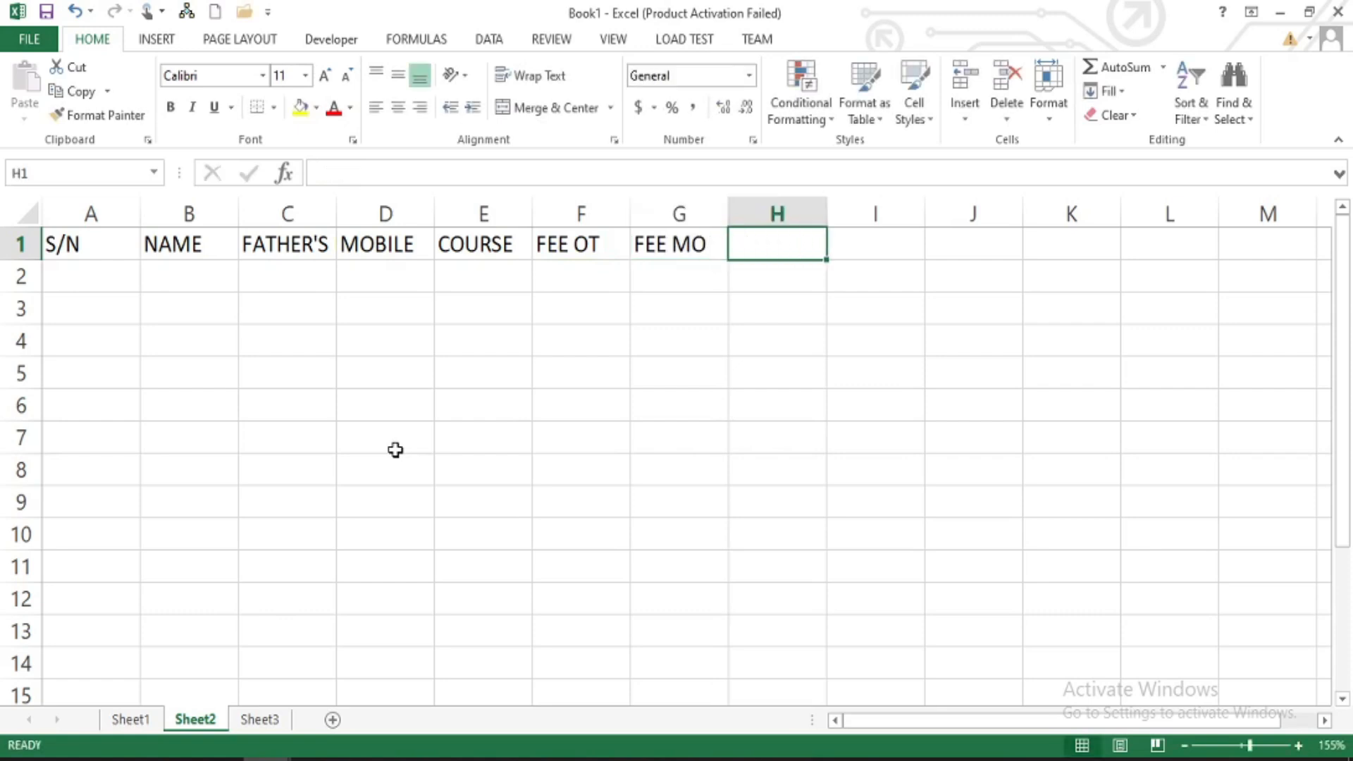
{"action": "type", "text": "REMARK"}
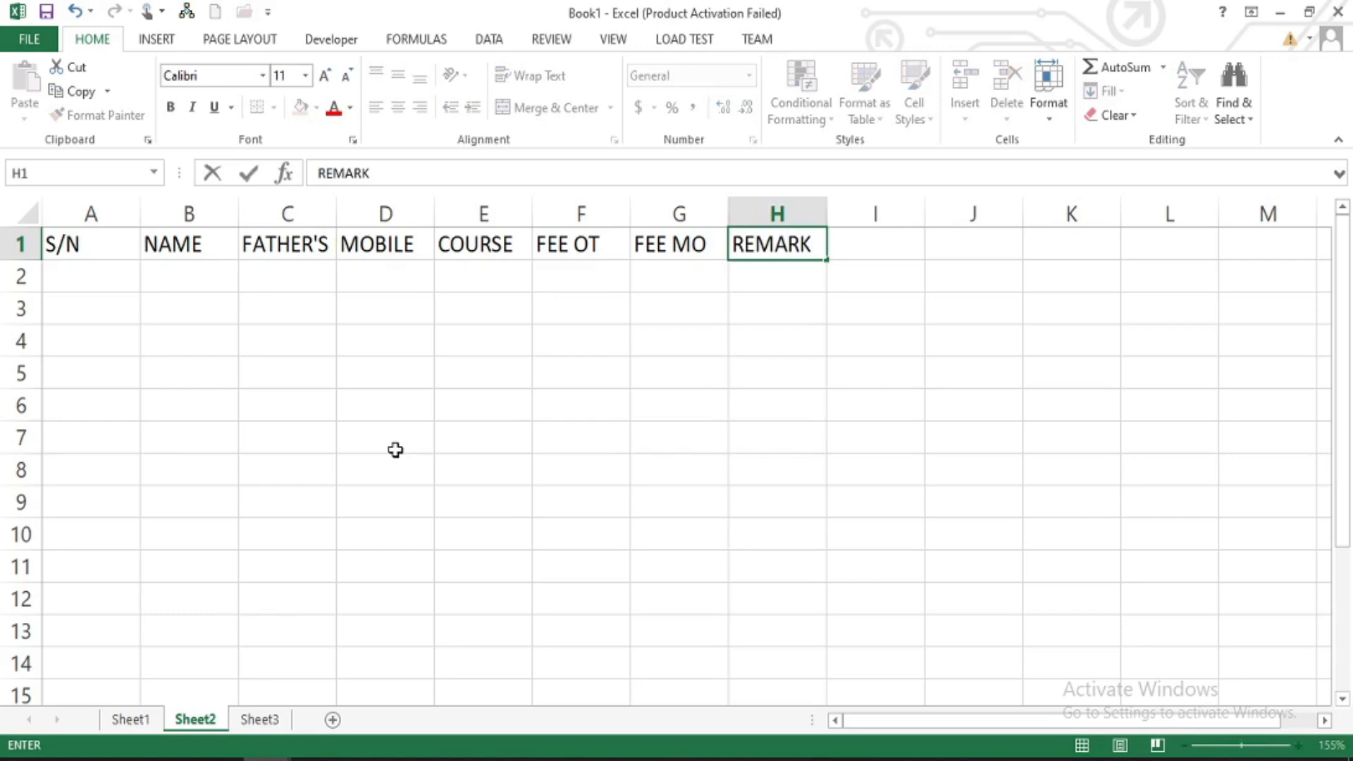
{"action": "key", "text": "Tab"}
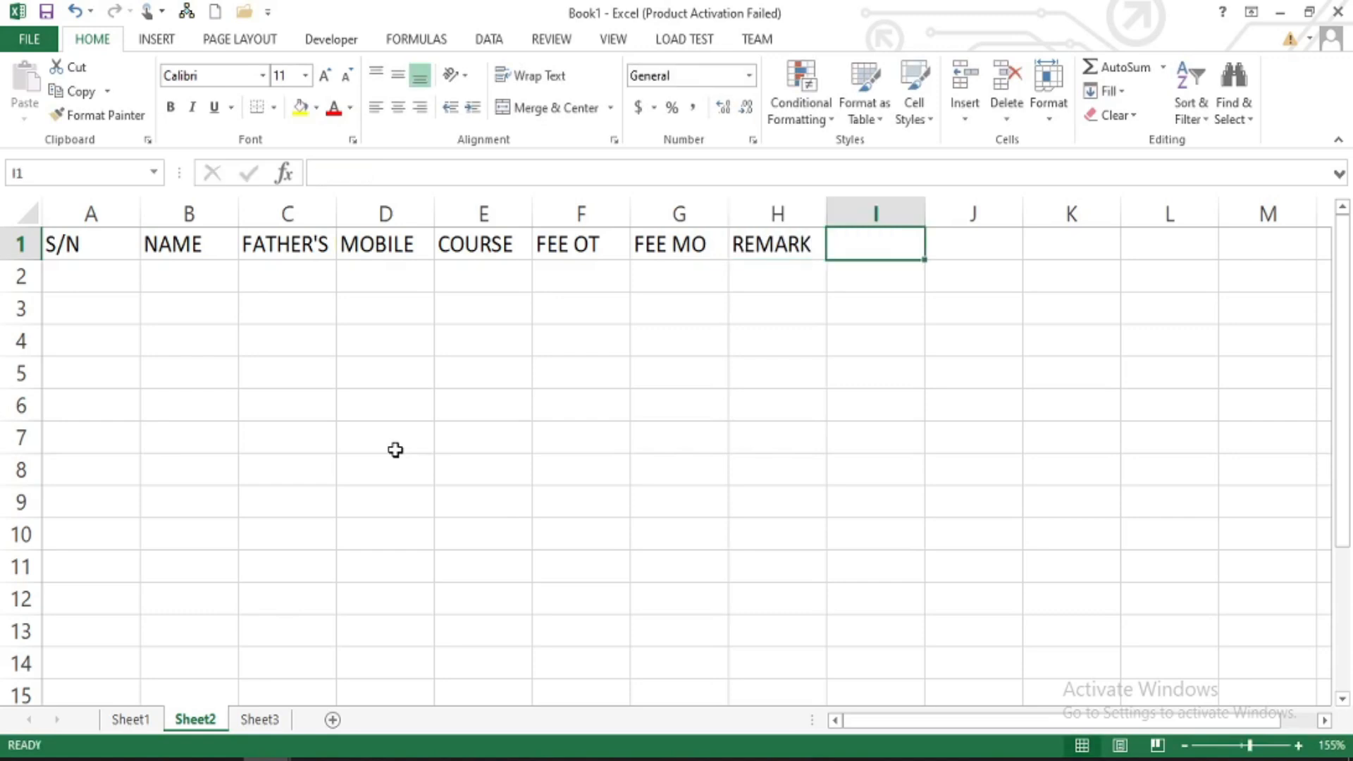
- Enter the column headers DATE, FOLLOW-1 and DATE in cells I1 to K1
{"action": "type", "text": "DATE"}
{"action": "key", "text": "Tab"}
{"action": "type", "text": "FO"}
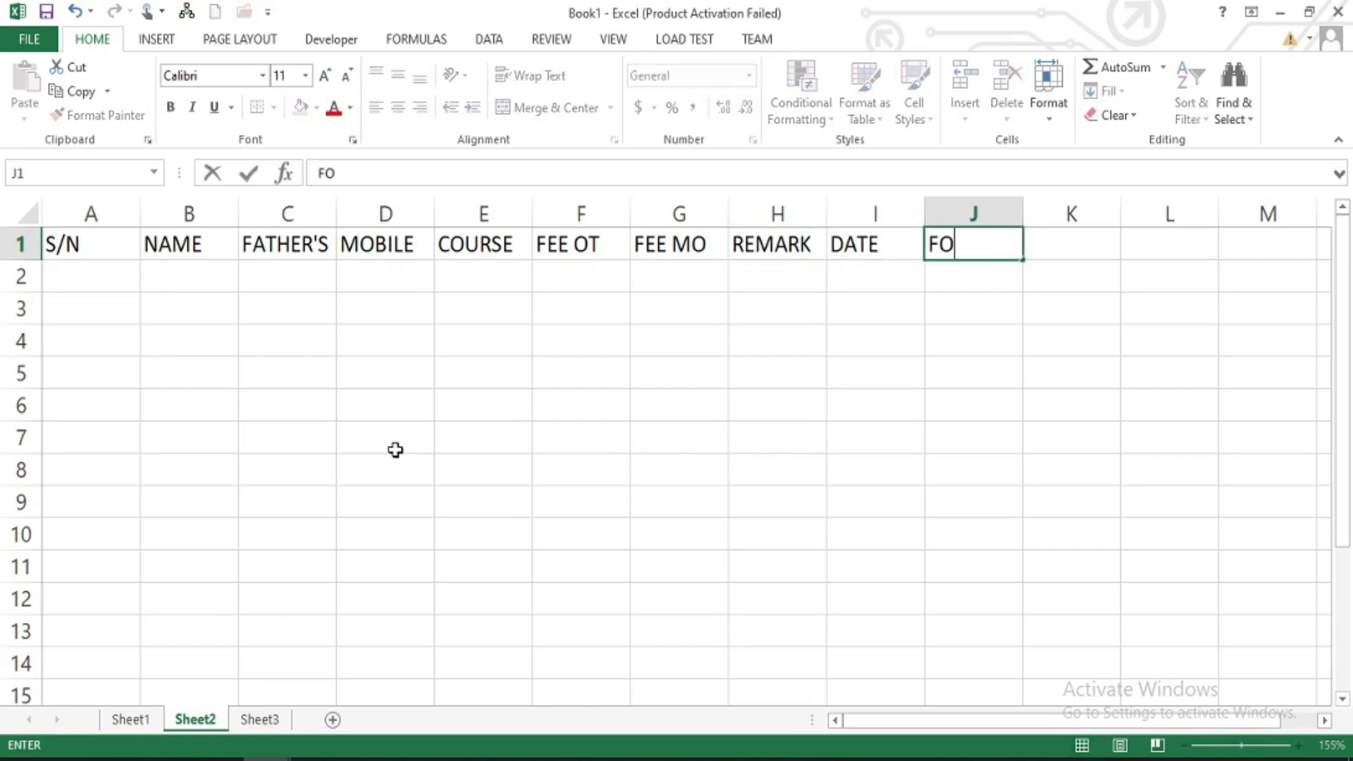
{"action": "type", "text": "LLOW-"}
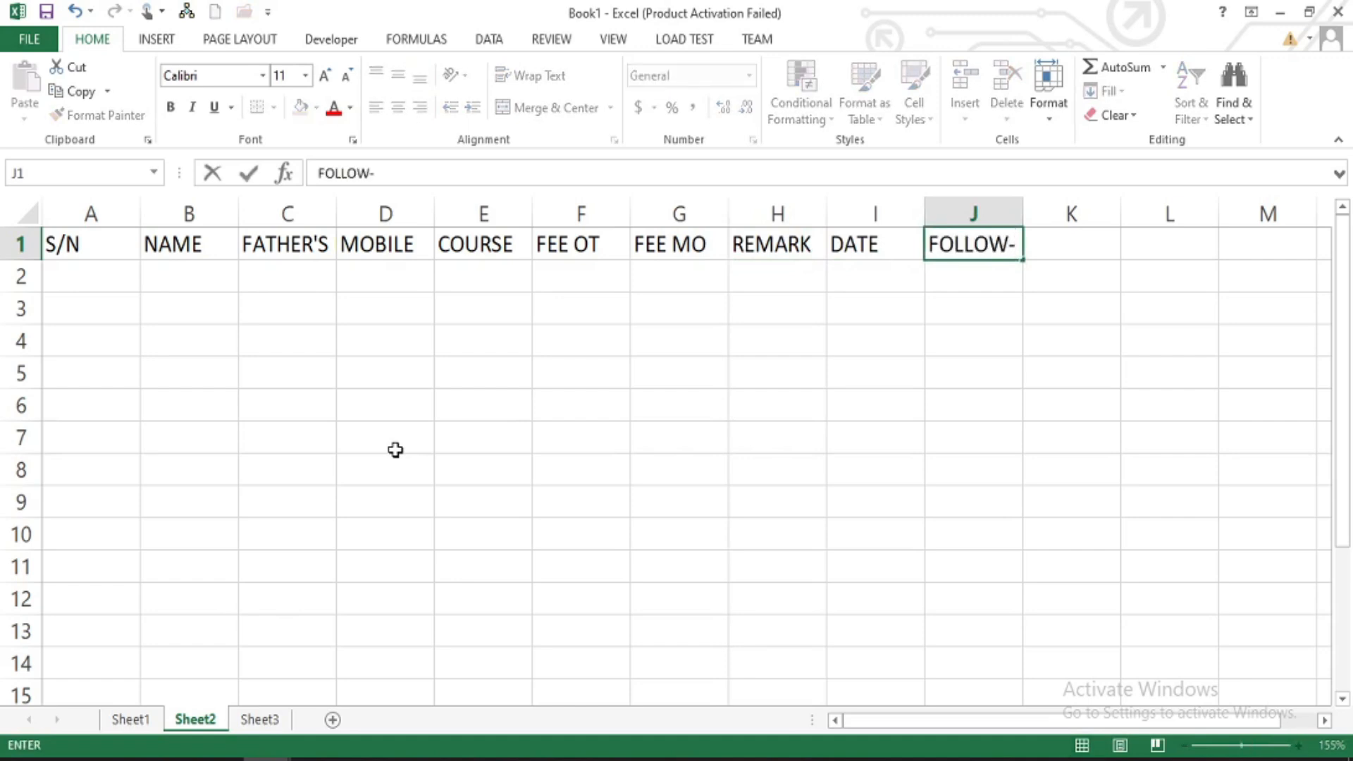
{"action": "type", "text": "1"}
{"action": "key", "text": "Tab"}
{"action": "type", "text": "DATE"}
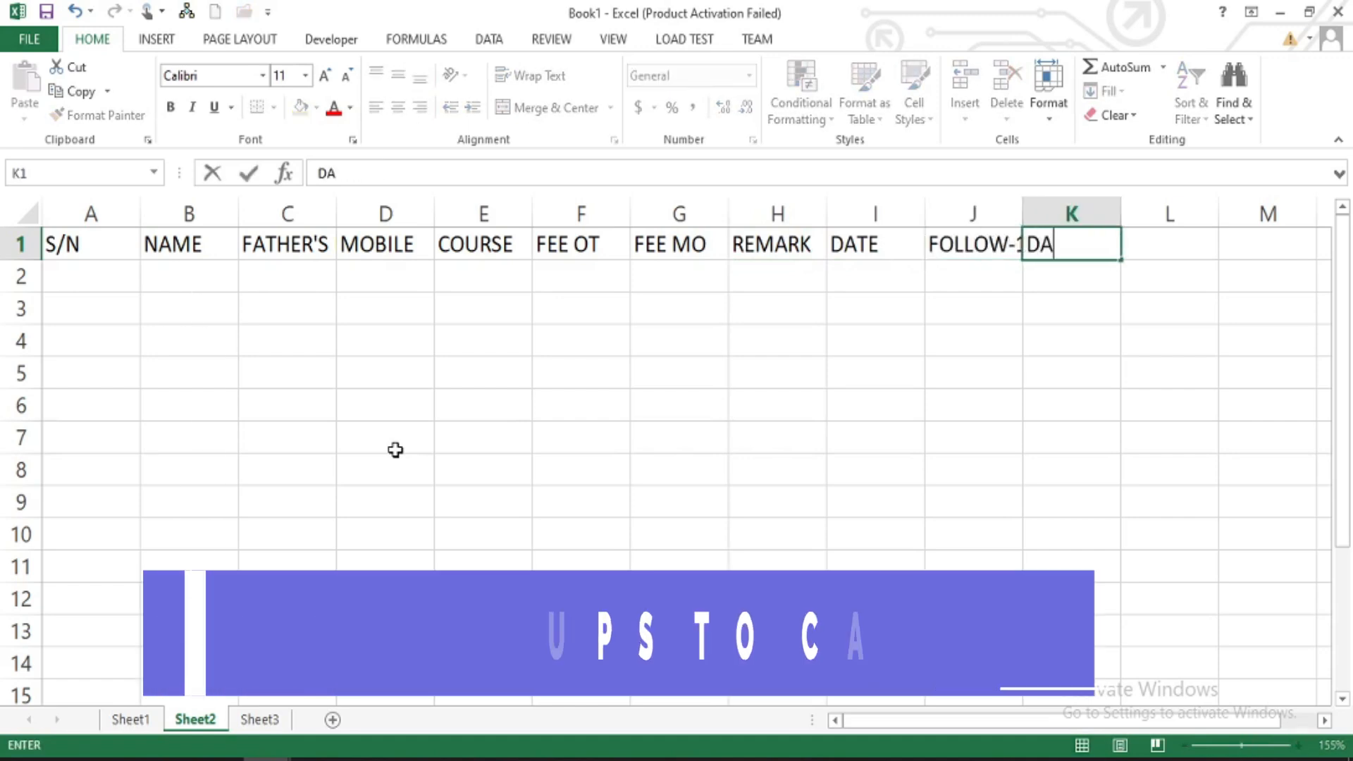
{"action": "key", "text": "Tab"}
- Enter the column headers FOLLOW-2, DATE and FOLLOW-2 in cells L1 to N1
{"action": "type", "text": "FOLLOW-2"}
{"action": "key", "text": "Tab"}
{"action": "type", "text": "DATE"}
{"action": "key", "text": "ctrl+Return"}
{"action": "key", "text": "Tab"}
{"action": "type", "text": "FOLLOW"}
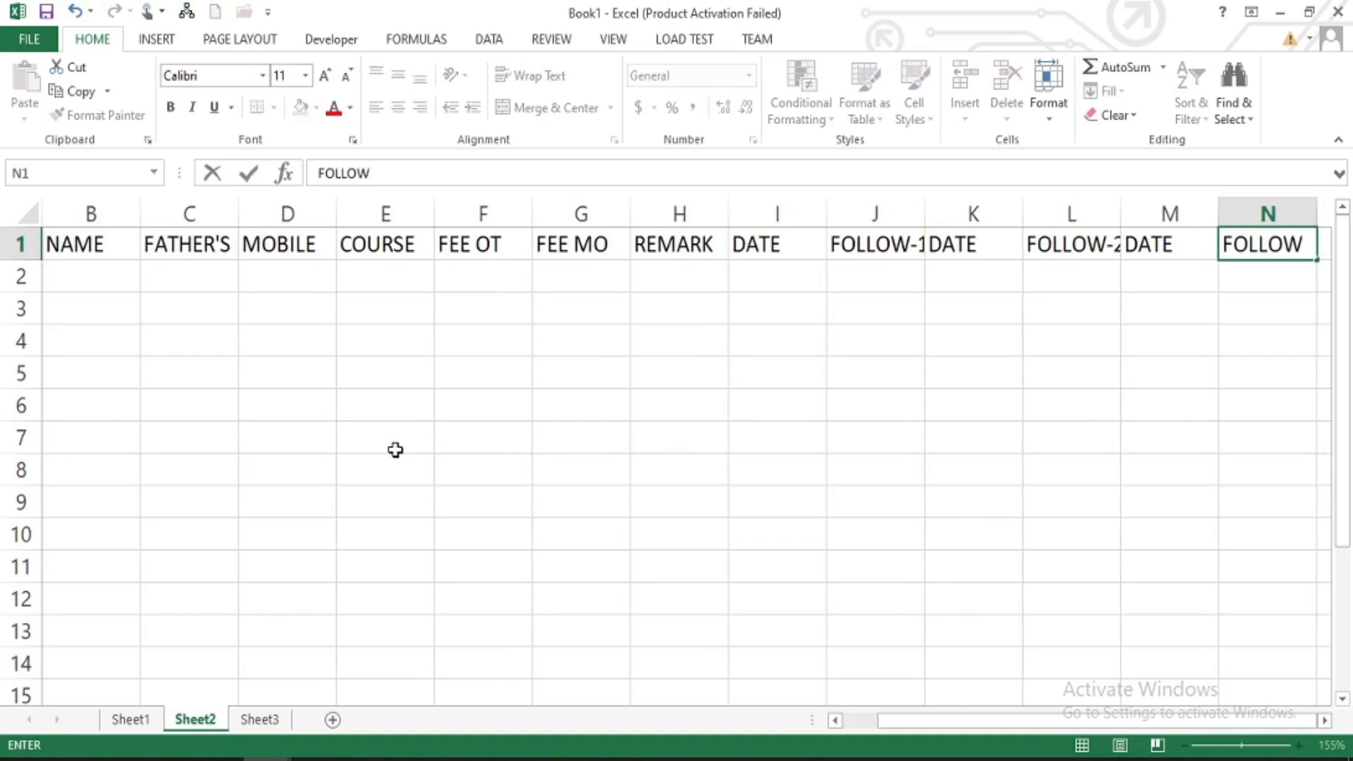
{"action": "type", "text": "-2"}
{"action": "key", "text": "Tab"}
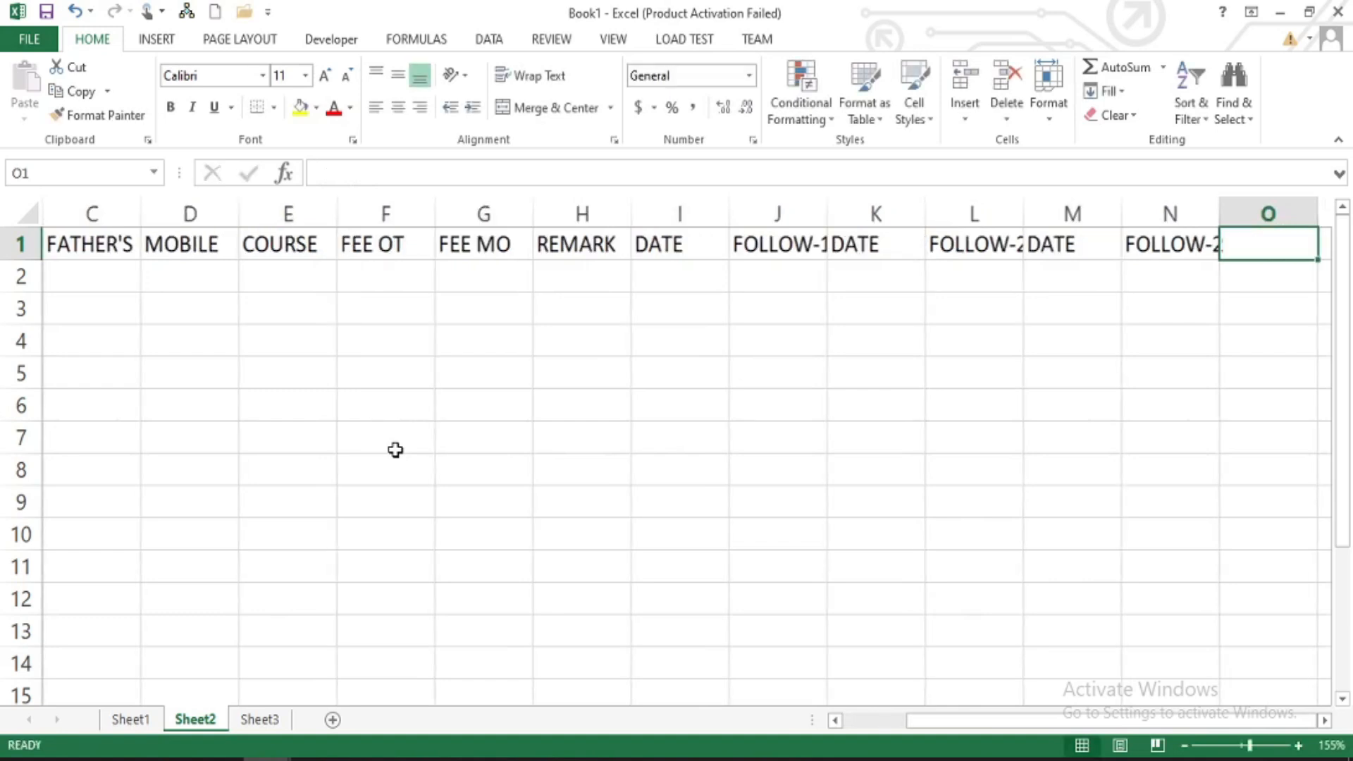
- Edit the header in cell N1 so that it reads FOLLOW-3
{"action": "key", "text": "shift+Tab"}
{"action": "key", "text": "Tab"}
{"action": "key", "text": "shift+Tab"}
{"action": "key", "text": "shift+Tab"}
{"action": "key", "text": "Tab"}
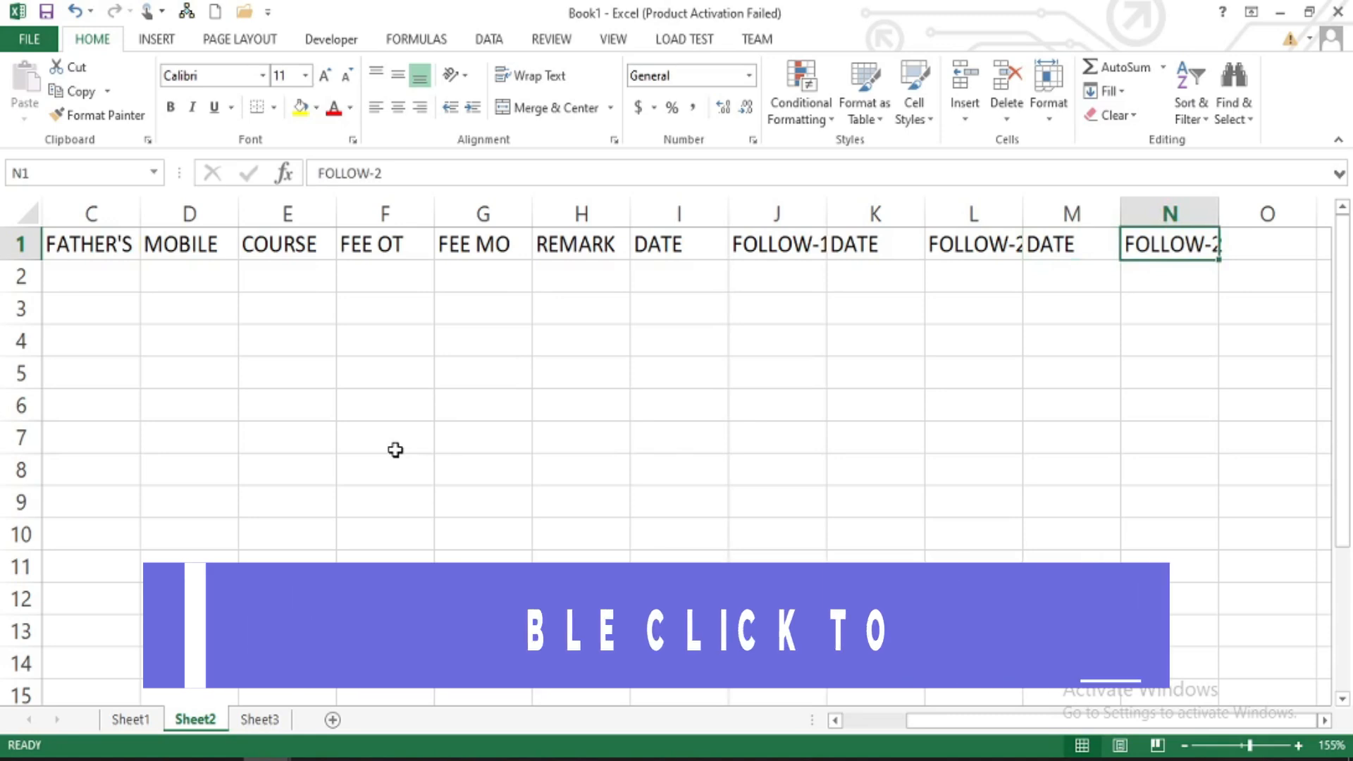
{"action": "key", "text": "shift+Tab"}
{"action": "key", "text": "Tab"}
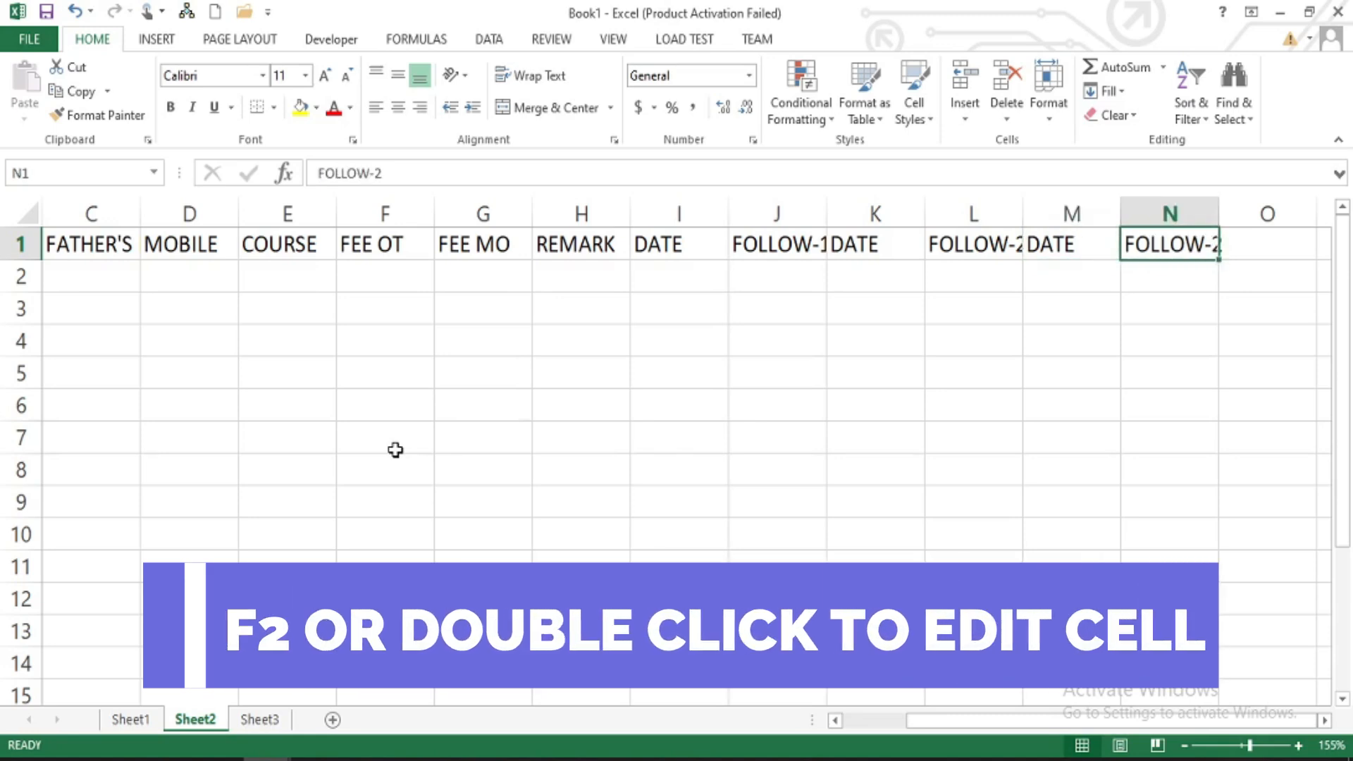
{"action": "key", "text": "F2"}
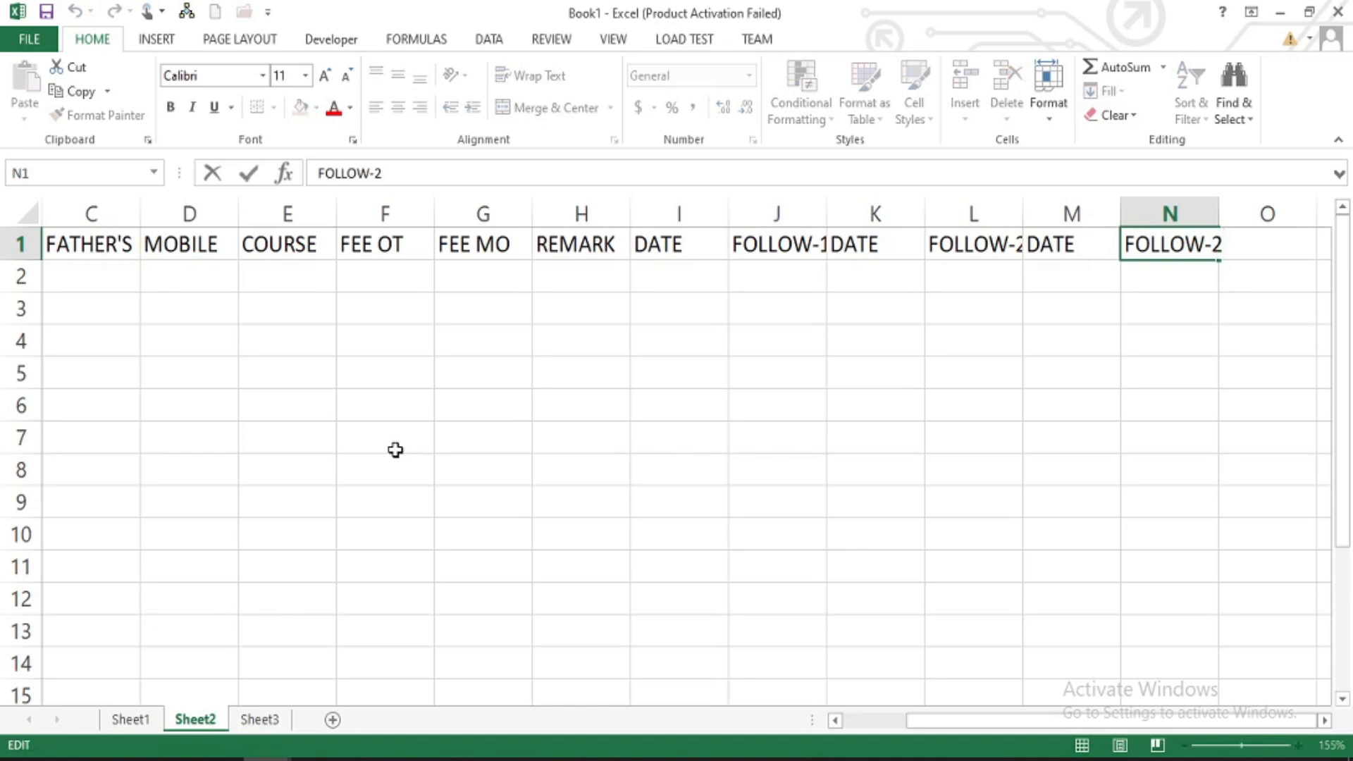
{"action": "key", "text": "BackSpace"}
{"action": "type", "text": "3"}
{"action": "key", "text": "Return"}
{"action": "key", "text": "Return"}
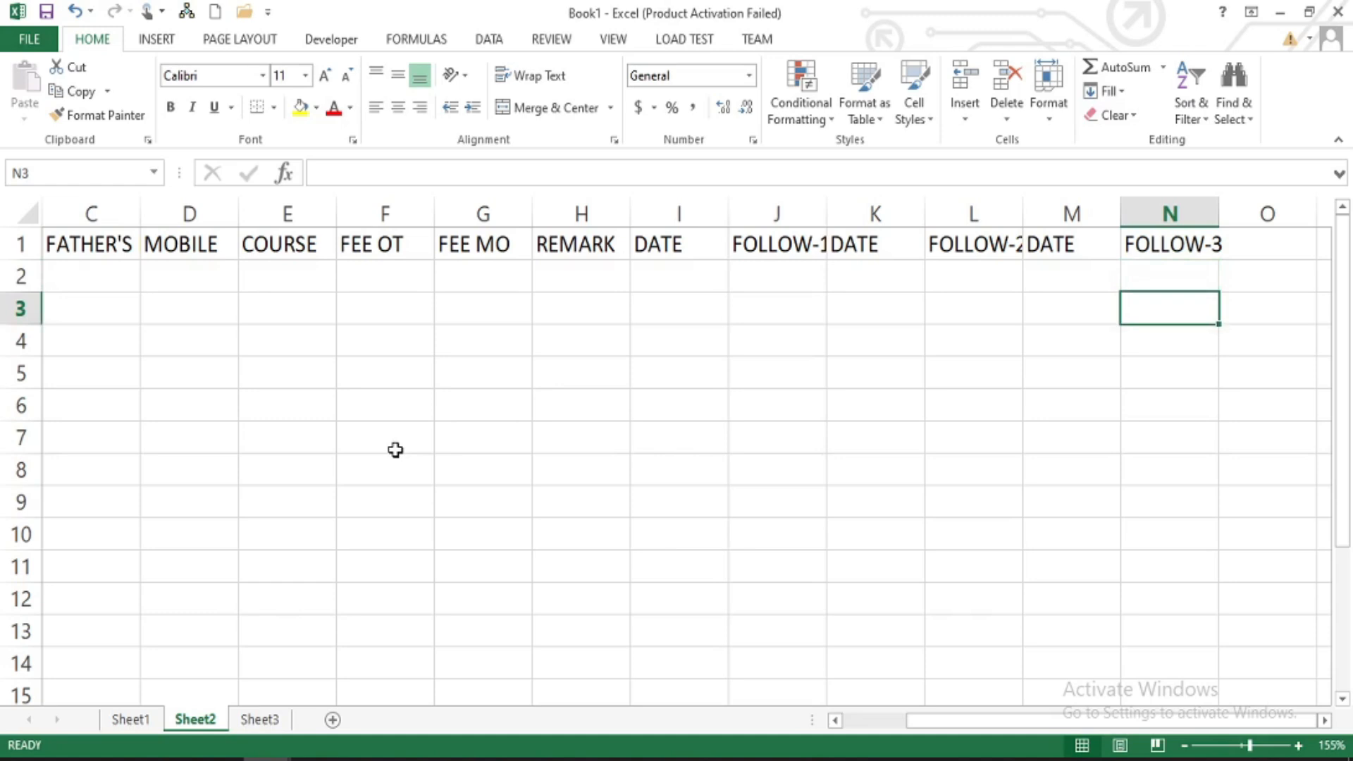
{"action": "key", "text": "Up"}
{"action": "key", "text": "Up"}
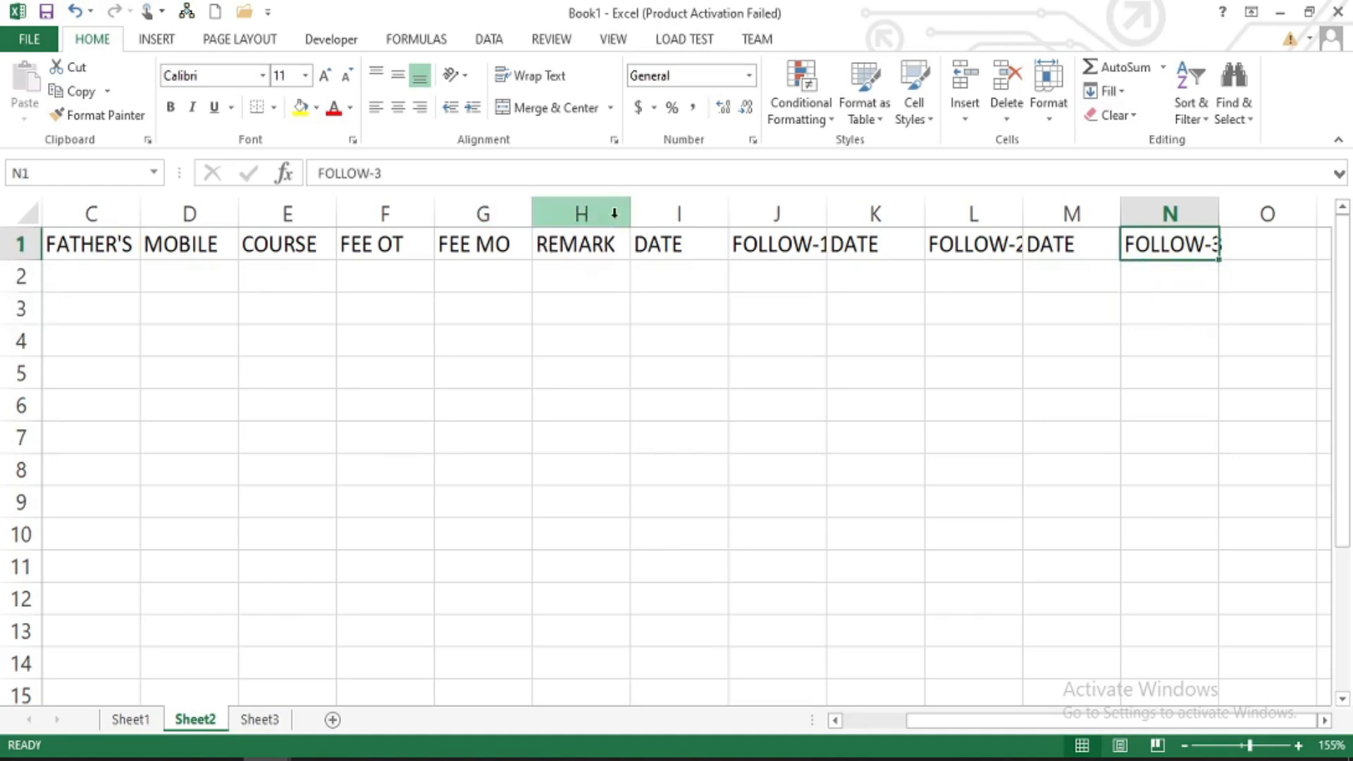
- Widen the three DATE columns I, K and M slightly, all to the same width
{"action": "left_click", "coordinate": [679, 214]}
{"action": "left_click", "coordinate": [872, 214], "text": "ctrl"}
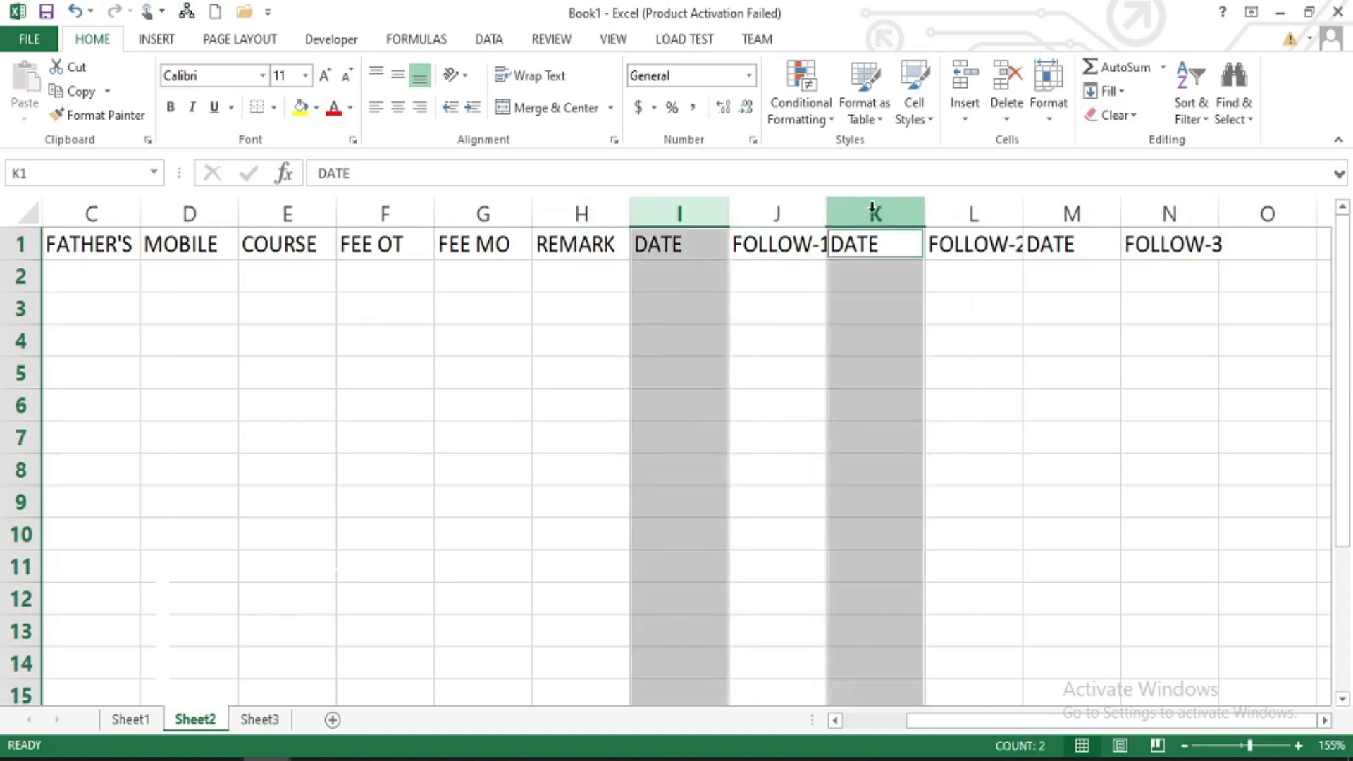
{"action": "left_click", "coordinate": [1073, 214], "text": "ctrl"}
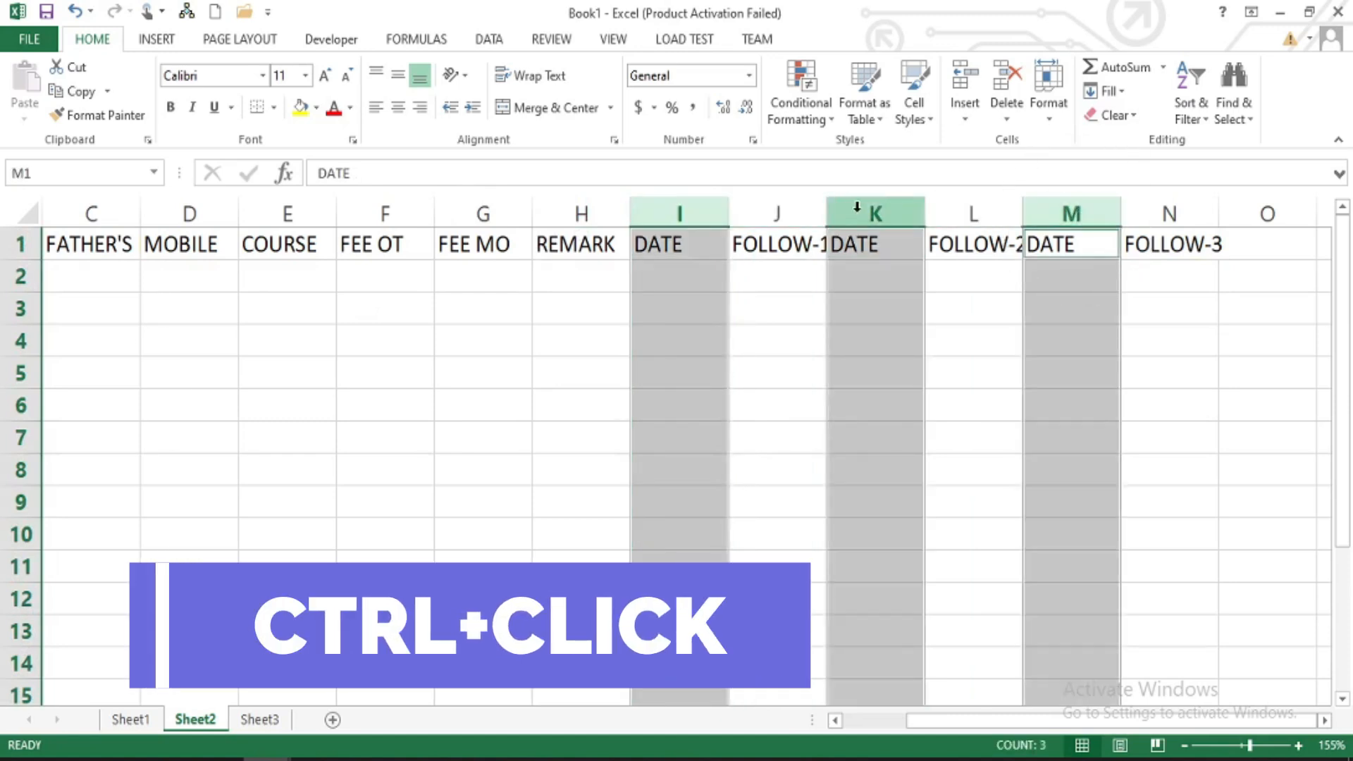
{"action": "left_click_drag", "start_coordinate": [727, 221], "coordinate": [737, 221]}
- Widen the three follow-up columns J, L and N together to more than twice their width
{"action": "left_click", "coordinate": [786, 213]}
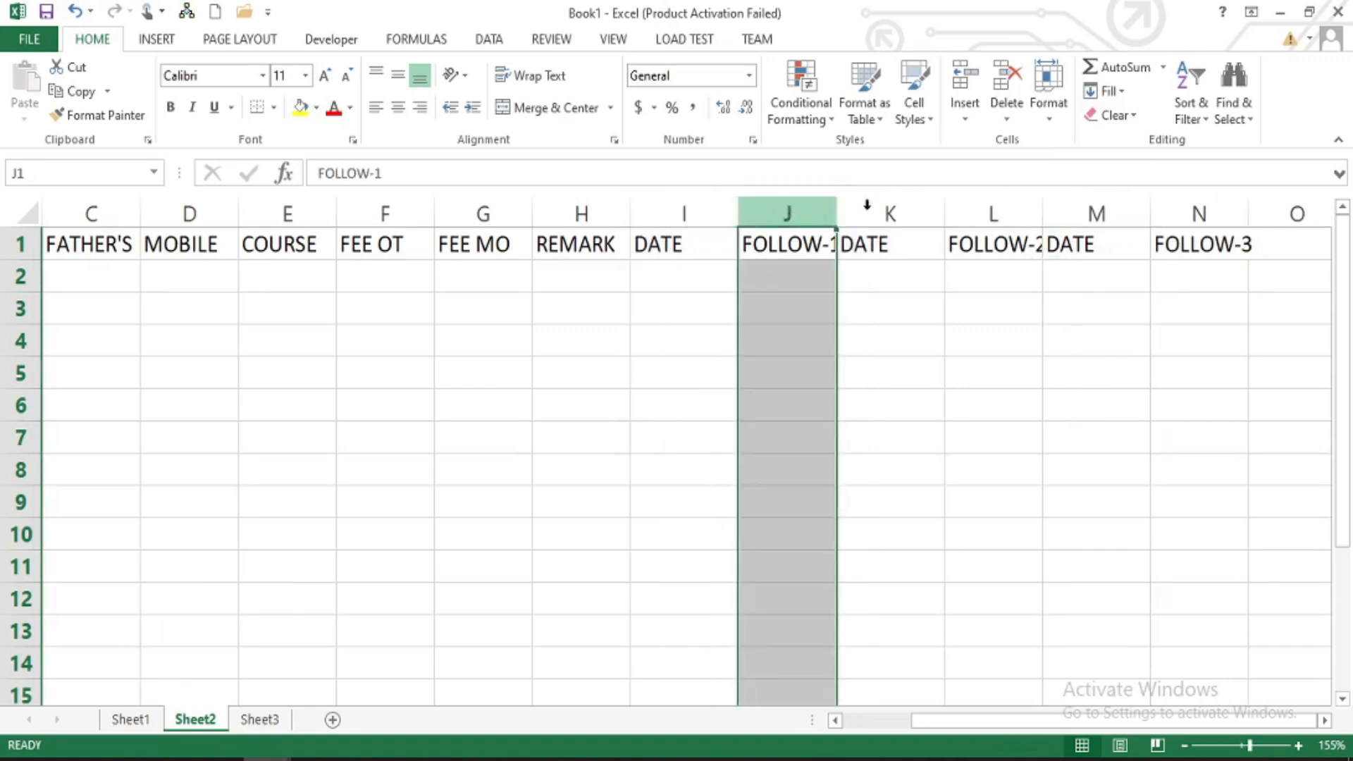
{"action": "left_click", "coordinate": [991, 212], "text": "ctrl"}
{"action": "left_click", "coordinate": [1198, 211], "text": "ctrl"}
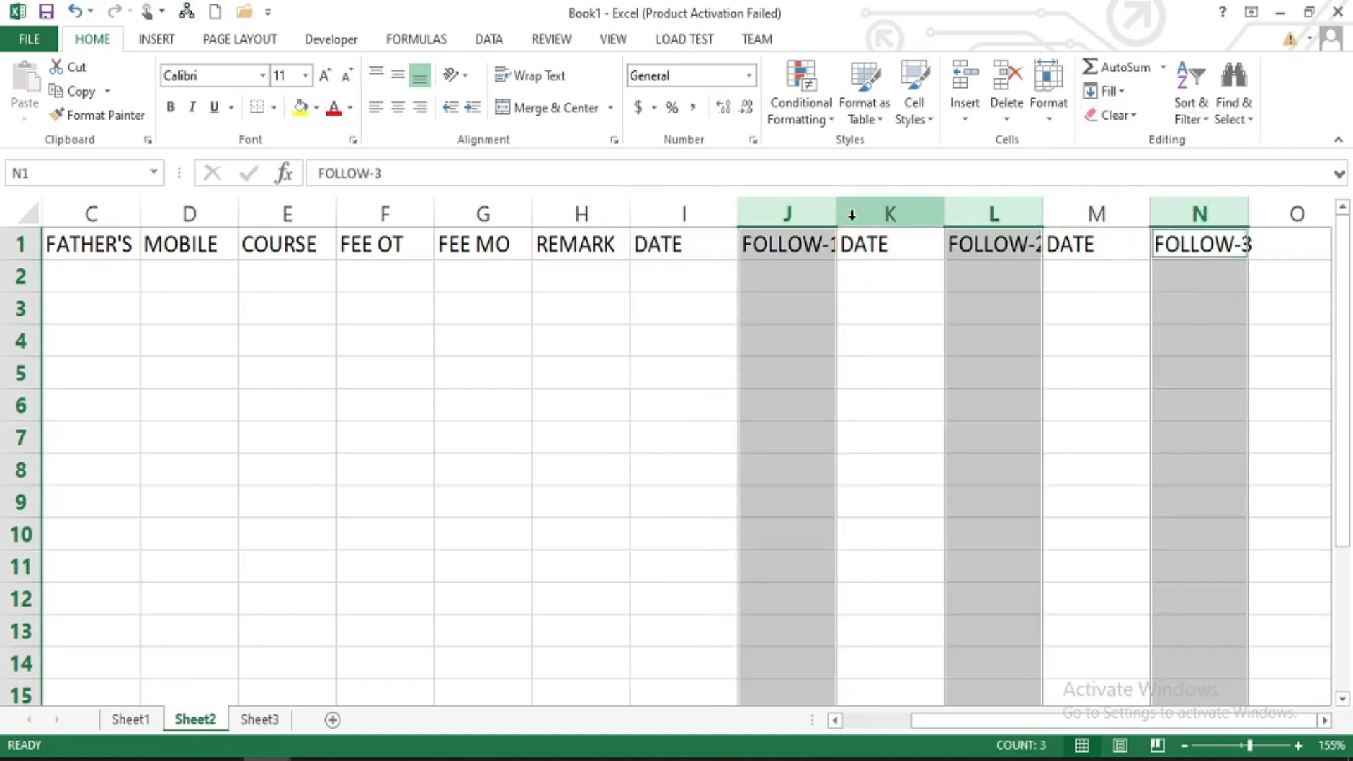
{"action": "left_click_drag", "start_coordinate": [838, 212], "coordinate": [993, 218]}
{"action": "left_click", "coordinate": [969, 332]}
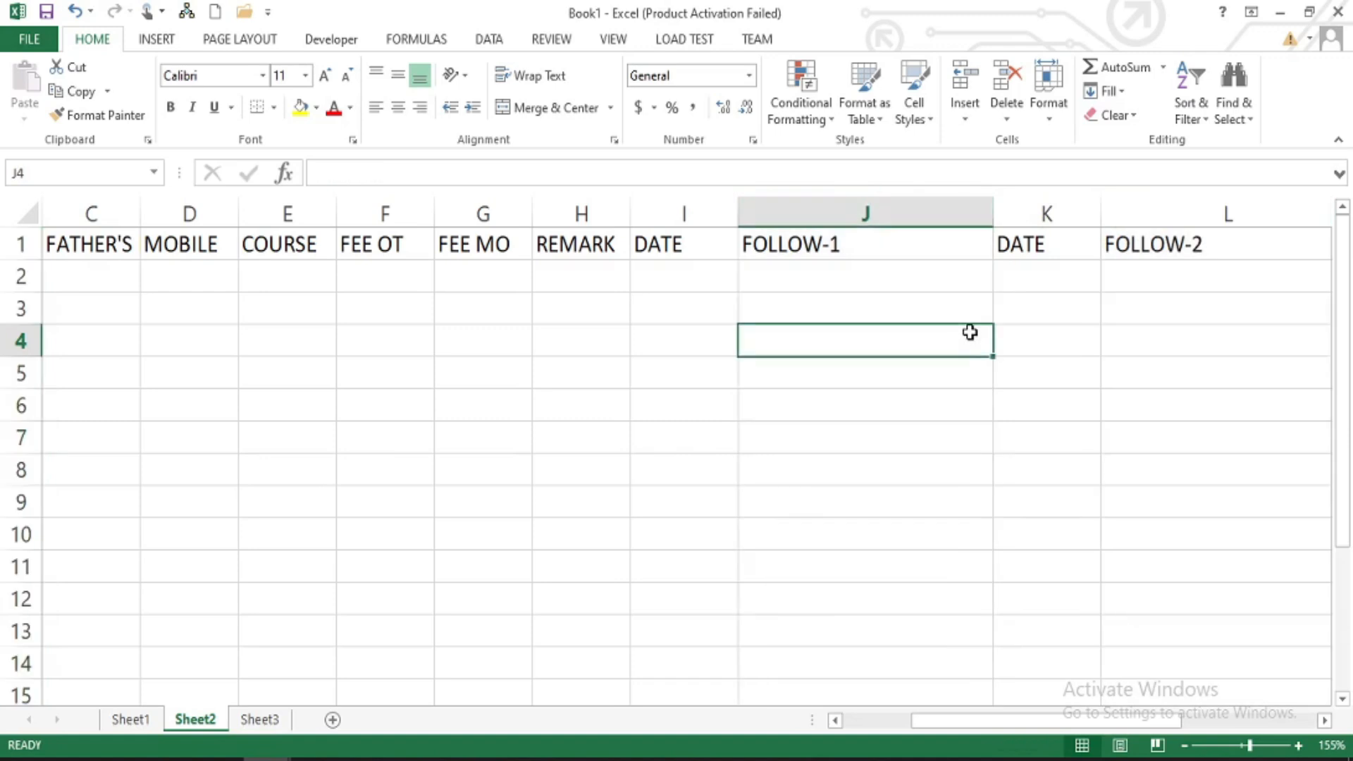
{"action": "scroll", "coordinate": [970, 332], "scroll_direction": "right", "scroll_amount": 2}
{"action": "scroll", "coordinate": [970, 332], "scroll_direction": "right", "scroll_amount": 1}
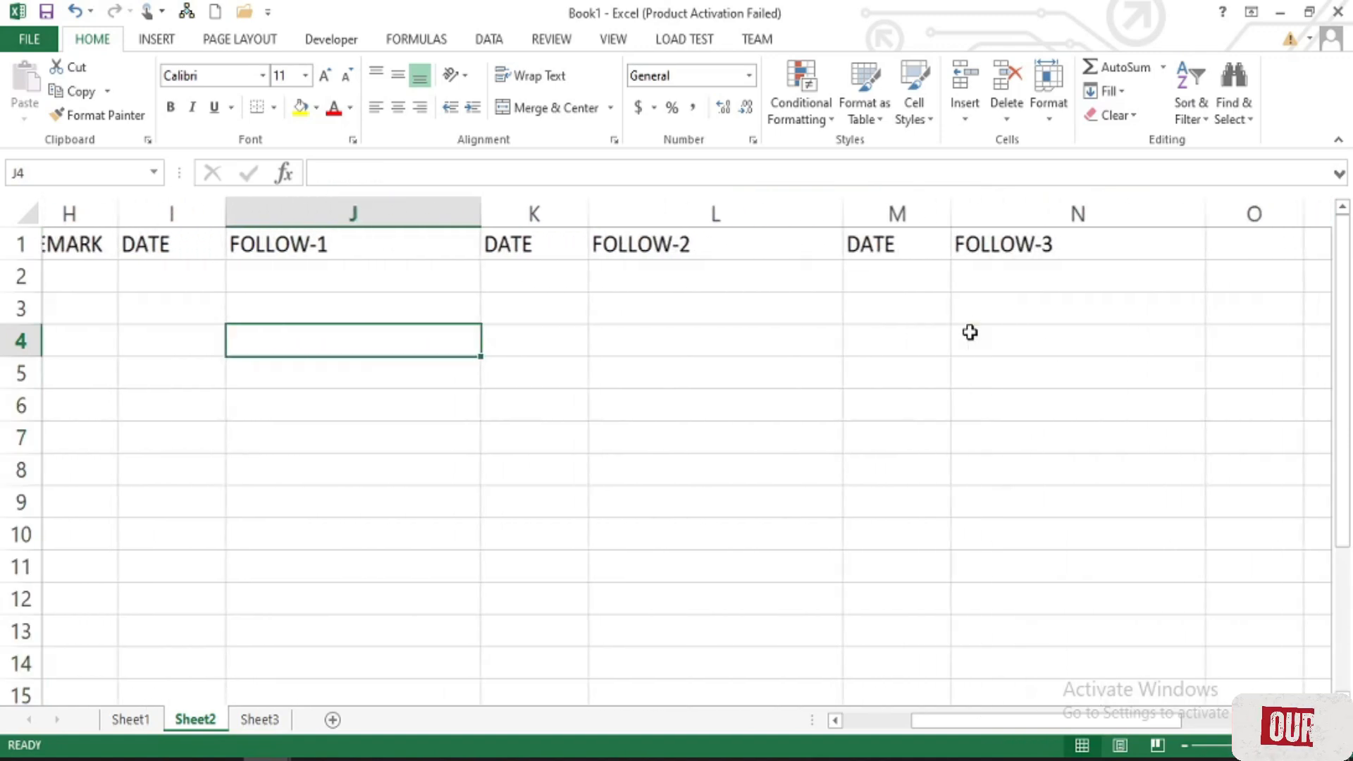
- Narrow the S/N column to fit its header and widen the NAME and FATHER'S NAME columns equally
{"action": "scroll", "coordinate": [971, 333], "scroll_direction": "left", "scroll_amount": 4}
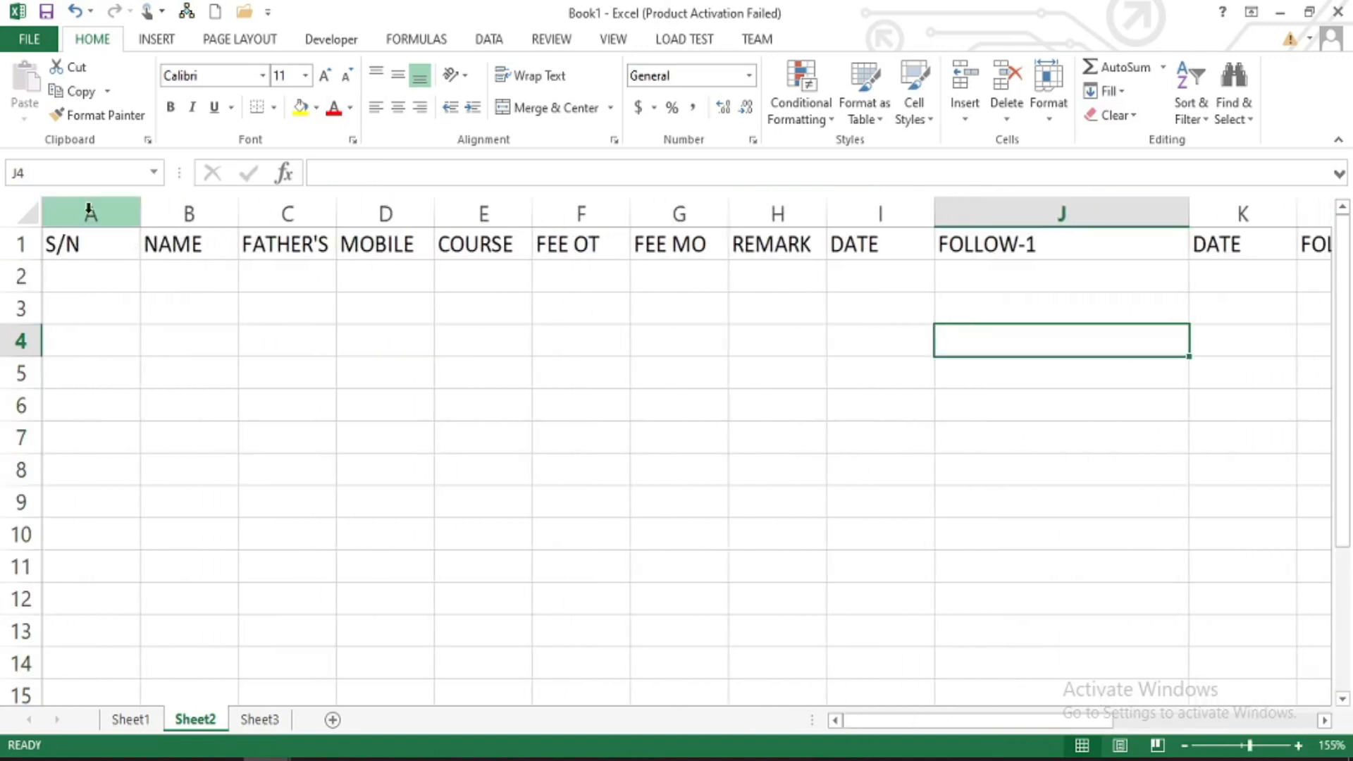
{"action": "left_click_drag", "start_coordinate": [133, 214], "coordinate": [245, 246]}
{"action": "left_click", "coordinate": [256, 307]}
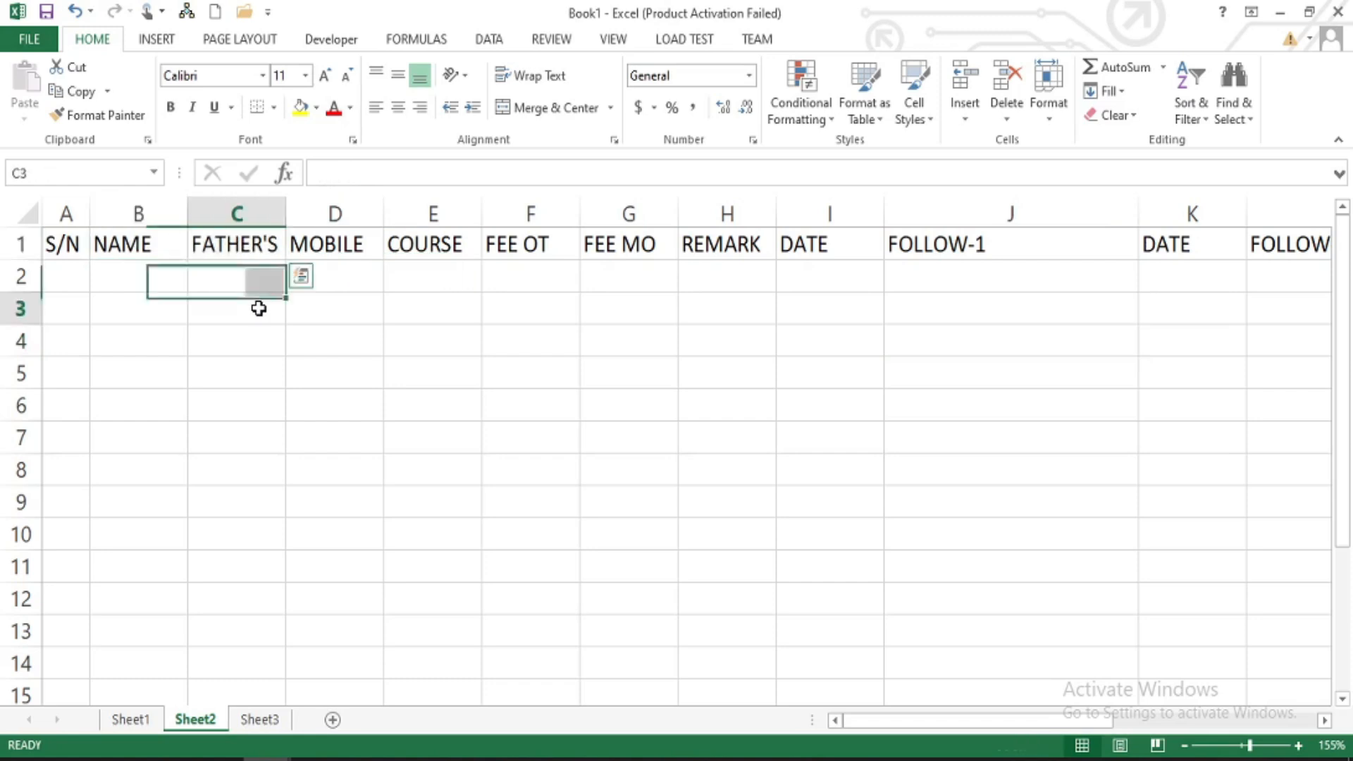
{"action": "left_click_drag", "start_coordinate": [143, 211], "coordinate": [287, 211]}
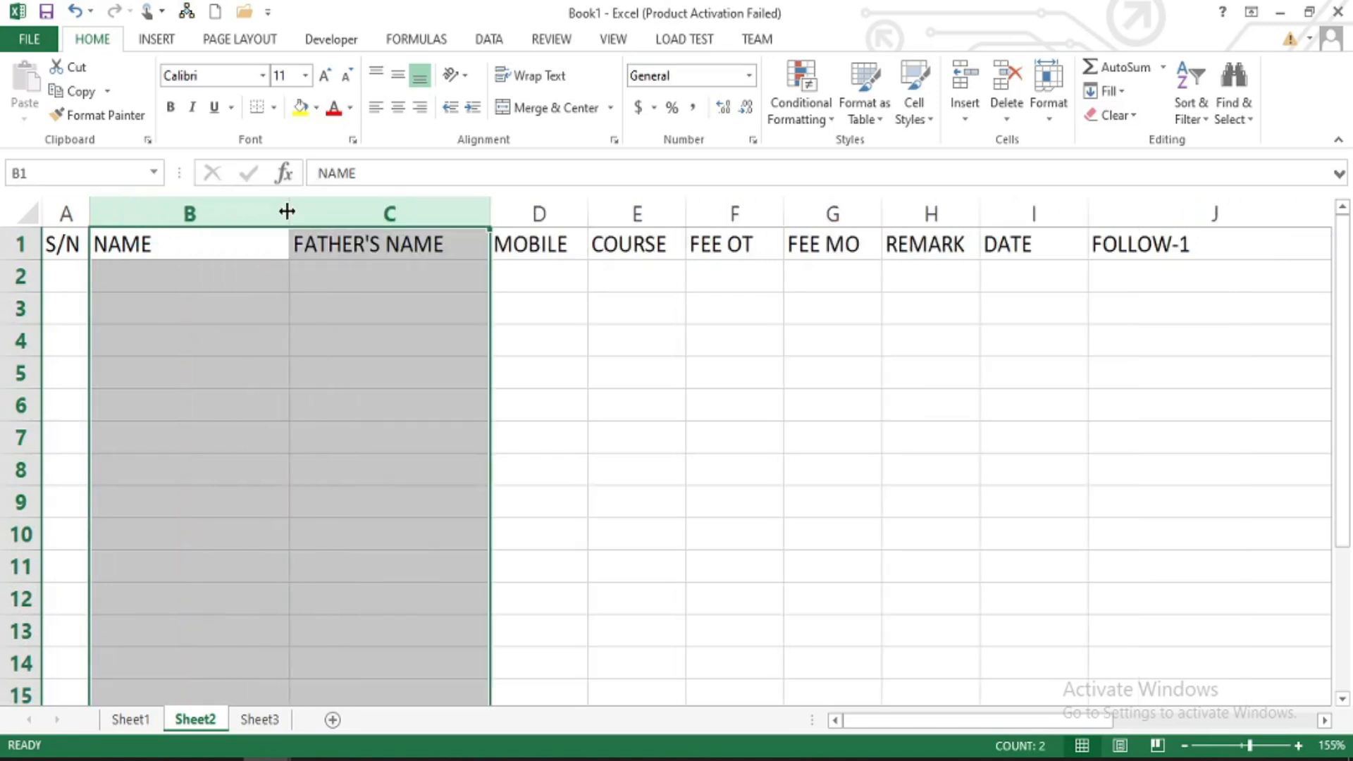
{"action": "left_click", "coordinate": [415, 291]}
- Widen the MOBILE, COURSE and REMARK columns, and narrow the FEE OT and FEE MO columns slightly
{"action": "left_click_drag", "start_coordinate": [594, 206], "coordinate": [631, 206]}
{"action": "left_click_drag", "start_coordinate": [723, 211], "coordinate": [868, 213]}
{"action": "left_click", "coordinate": [1015, 233]}
{"action": "left_click_drag", "start_coordinate": [1061, 214], "coordinate": [1226, 205]}
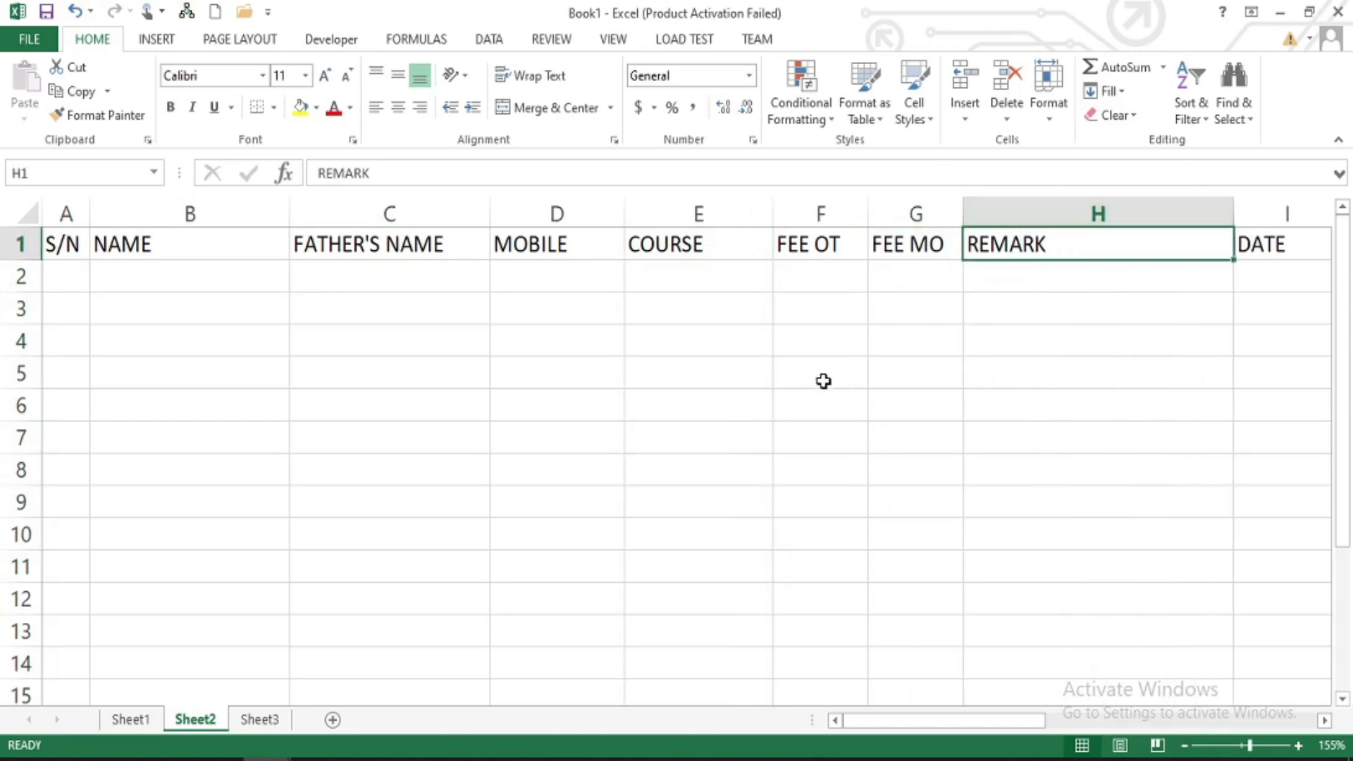
- Make the whole header row 1 bold and center its text horizontally
{"action": "left_click", "coordinate": [22, 243]}
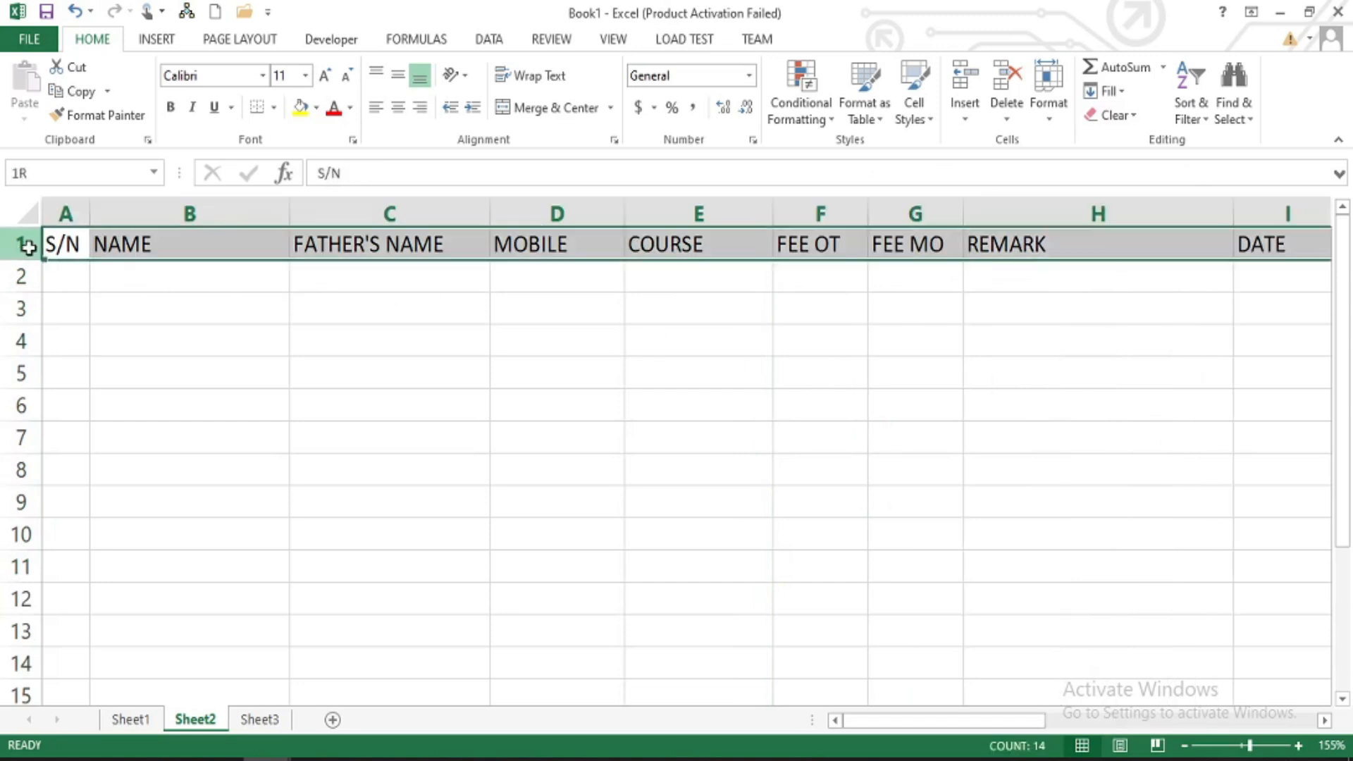
{"action": "scroll", "coordinate": [818, 350], "scroll_direction": "right", "scroll_amount": 5}
{"action": "scroll", "coordinate": [818, 350], "scroll_direction": "right", "scroll_amount": 15}
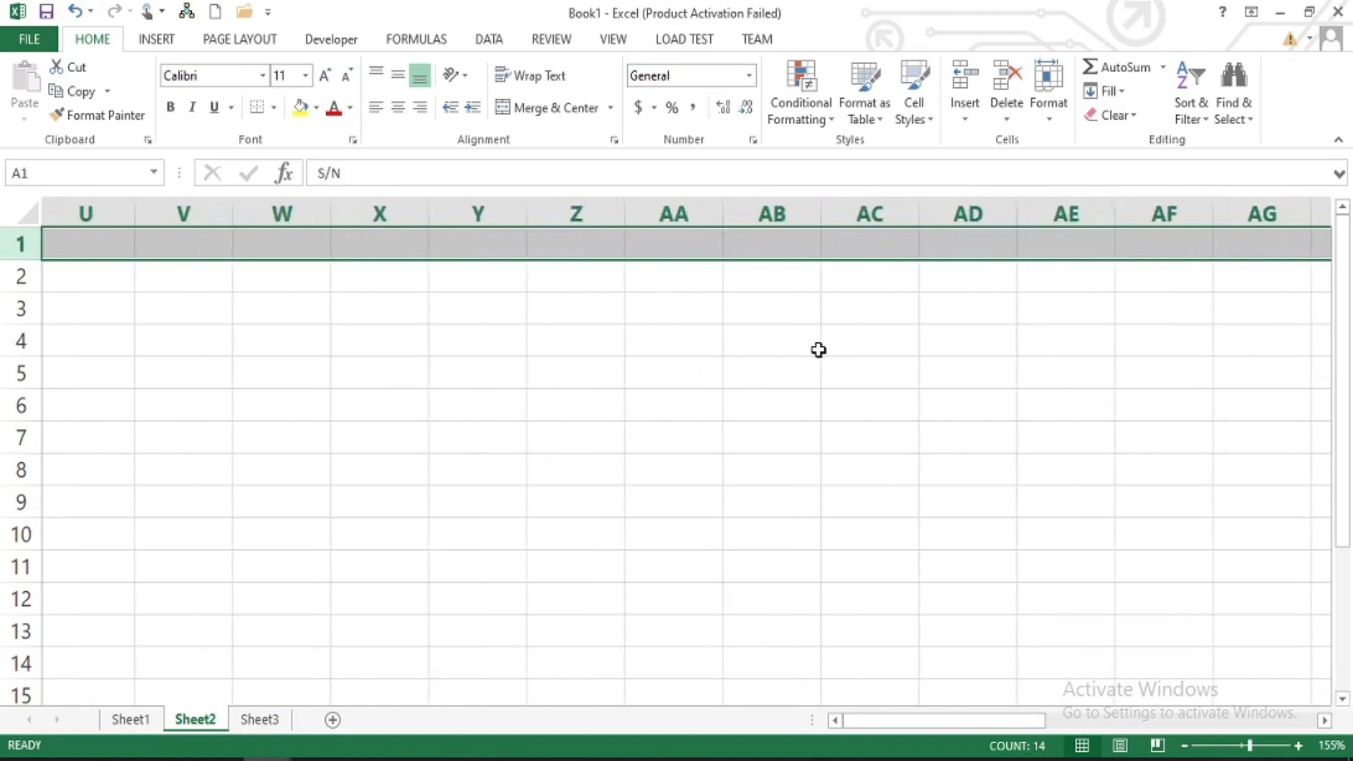
{"action": "scroll", "coordinate": [818, 351], "scroll_direction": "left", "scroll_amount": 17}
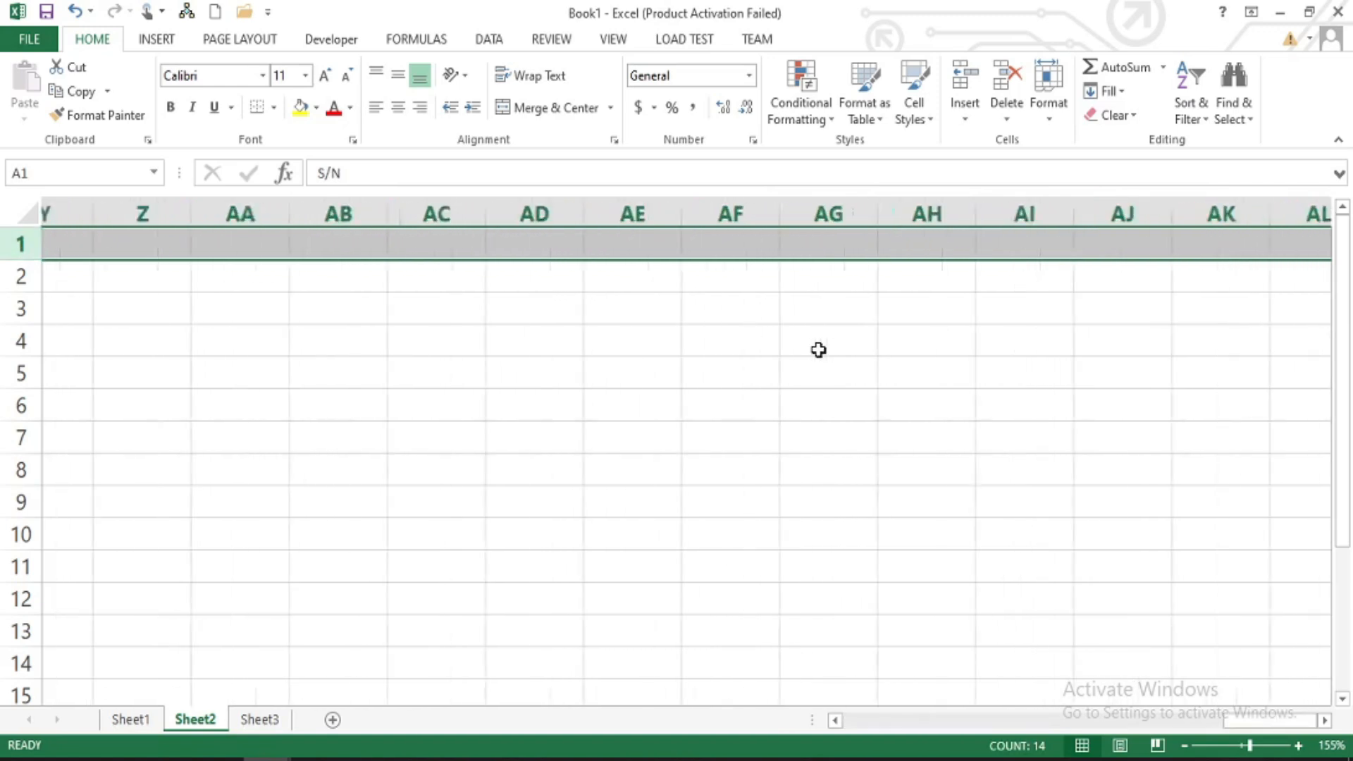
{"action": "scroll", "coordinate": [818, 350], "scroll_direction": "down", "scroll_amount": 2}
{"action": "scroll", "coordinate": [818, 350], "scroll_direction": "up", "scroll_amount": 2}
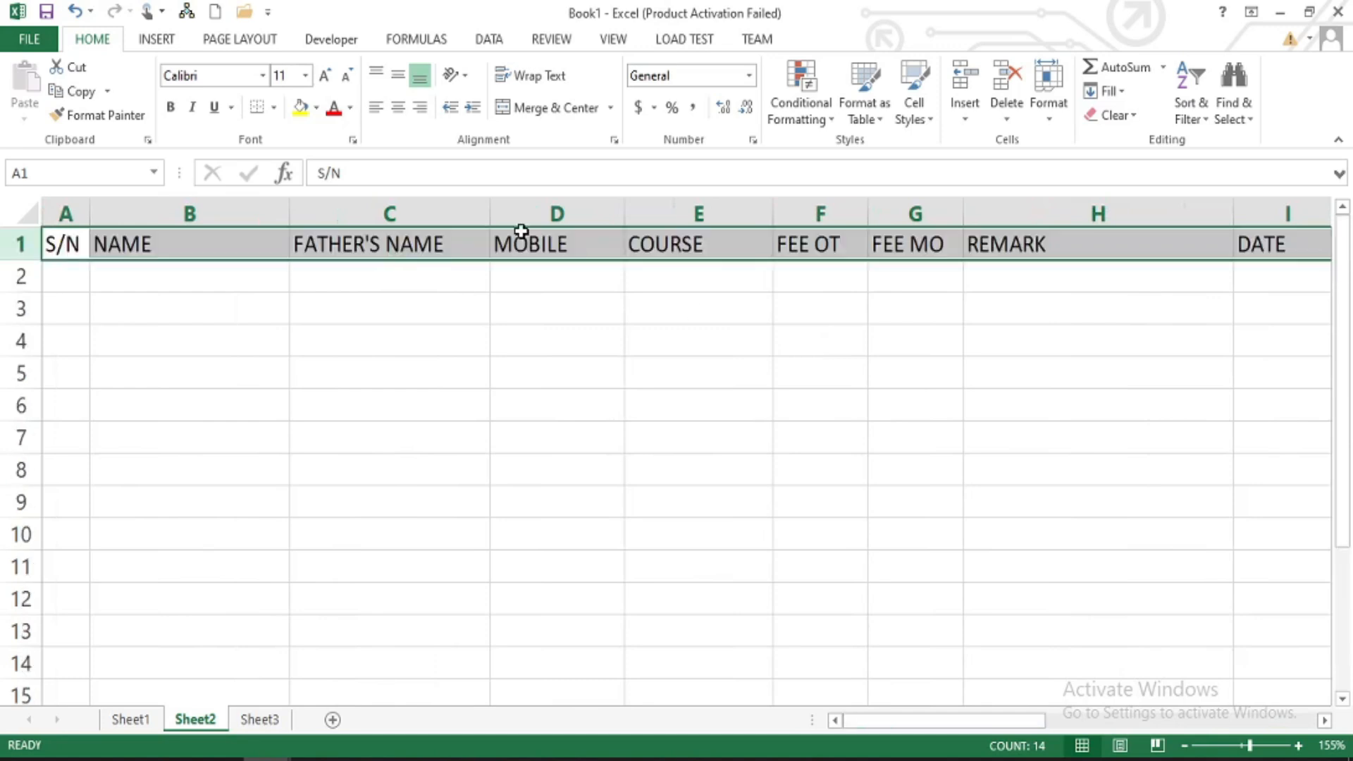
{"action": "left_click", "coordinate": [172, 109]}
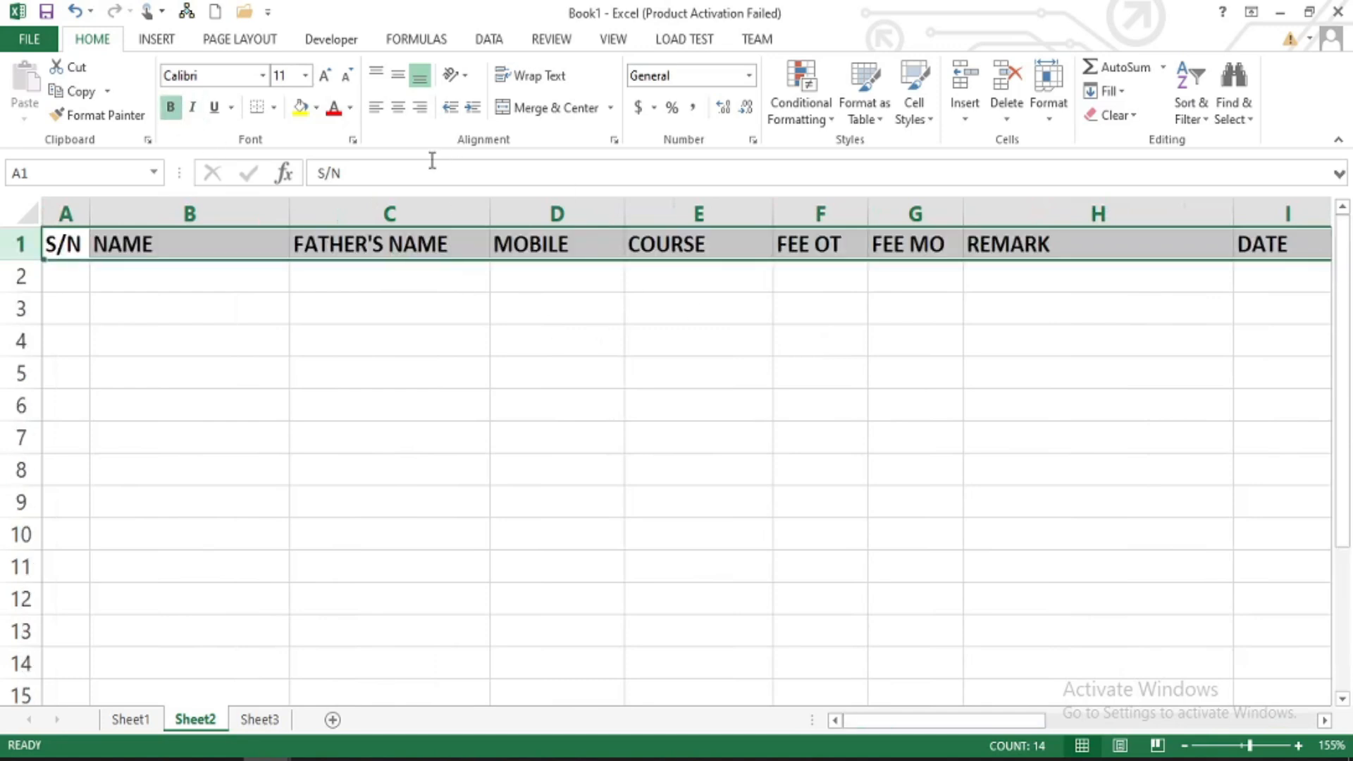
{"action": "left_click", "coordinate": [399, 108]}
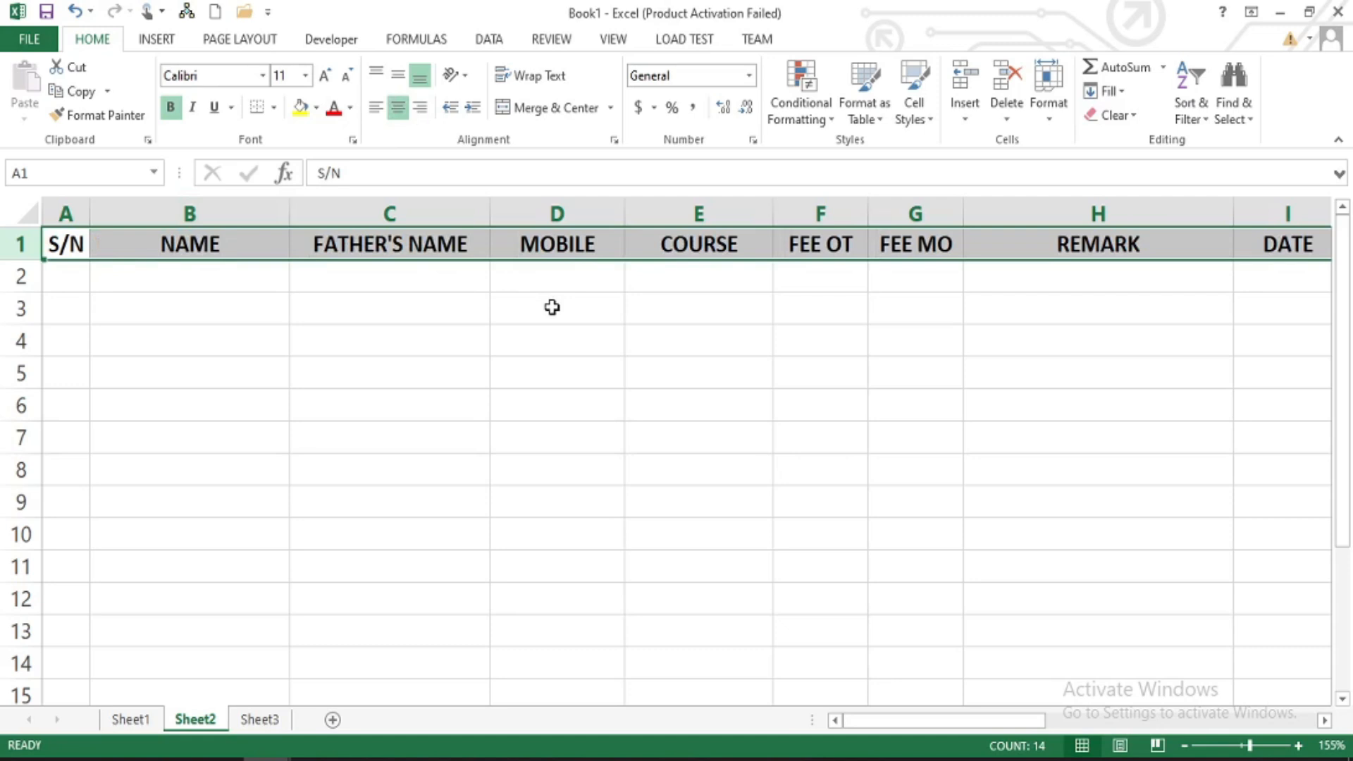
- Fill the whole header row 1 with blue, set its text color to white, and check how far across the fill extends
{"action": "left_click", "coordinate": [315, 107]}
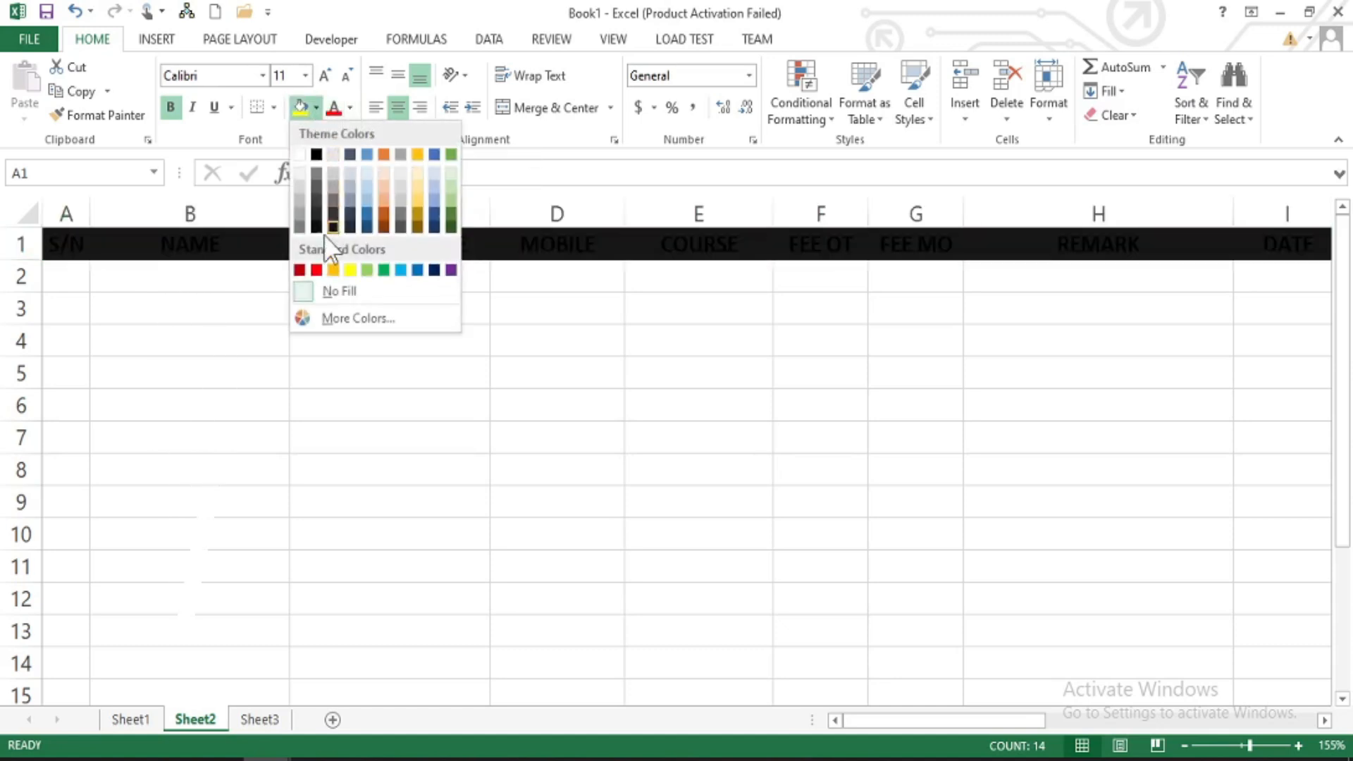
{"action": "left_click", "coordinate": [417, 269]}
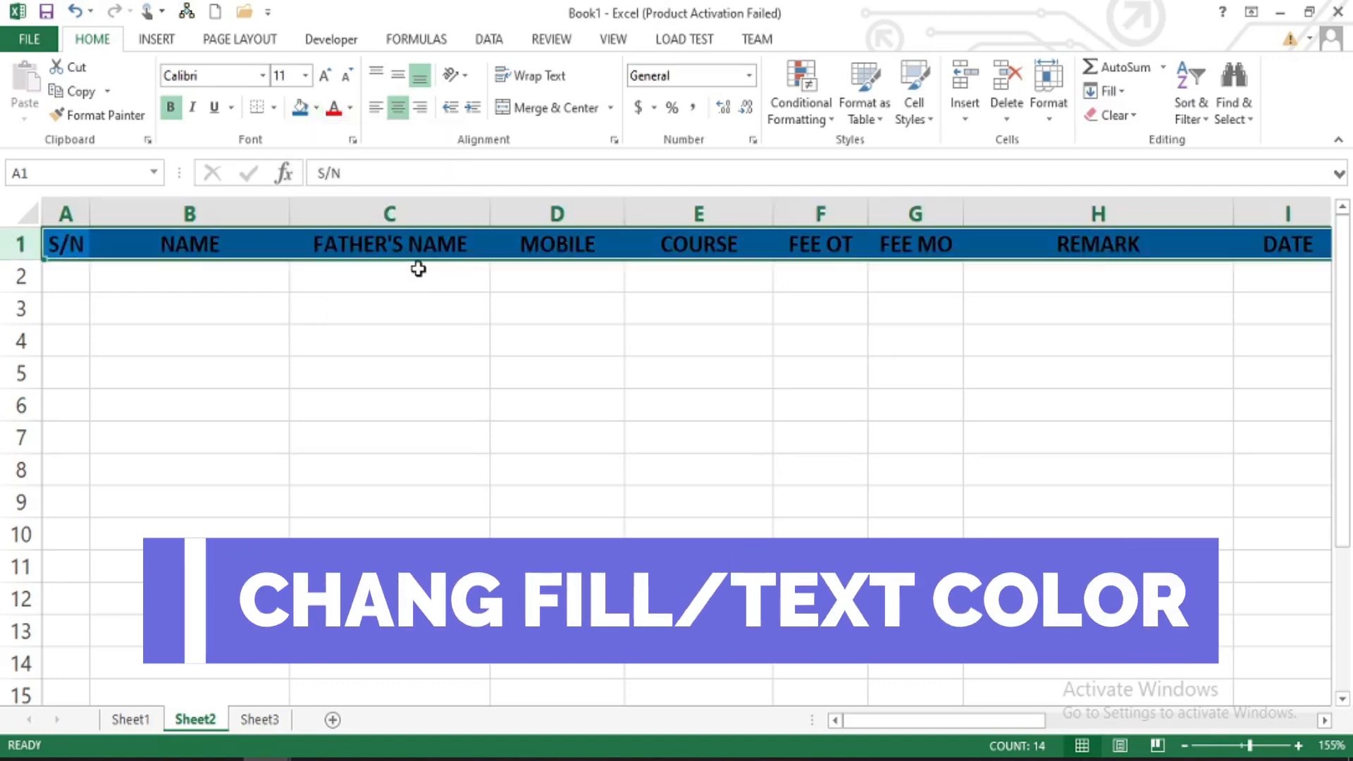
{"action": "left_click", "coordinate": [351, 107]}
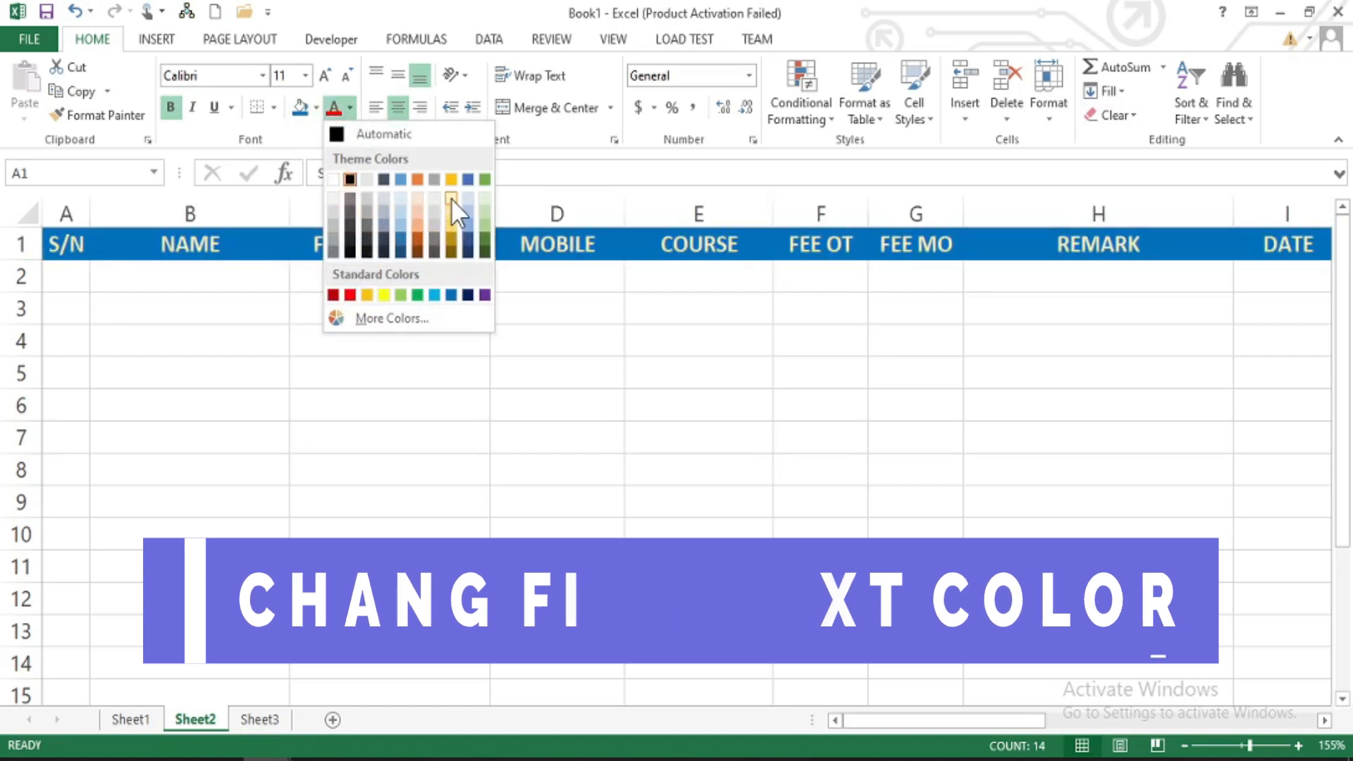
{"action": "left_click", "coordinate": [335, 179]}
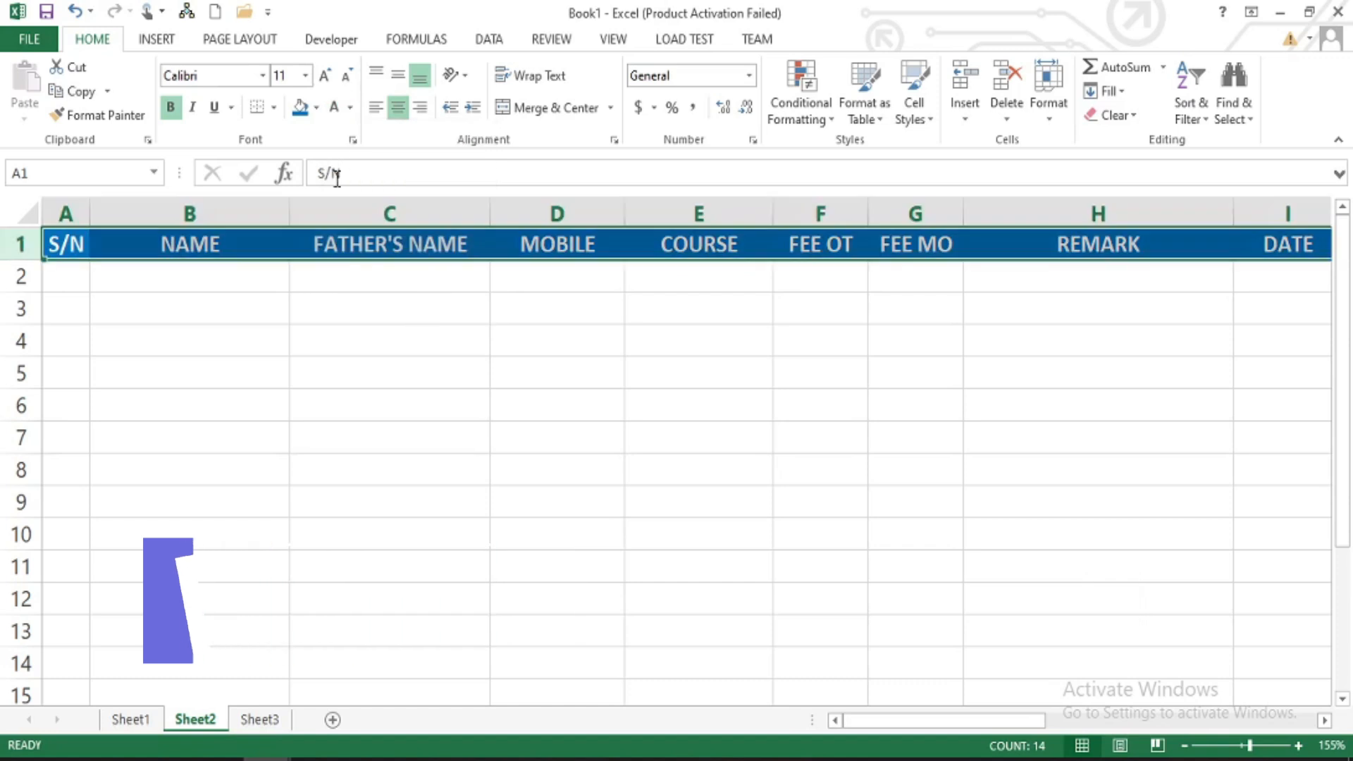
{"action": "left_click", "coordinate": [660, 399]}
{"action": "scroll", "coordinate": [659, 399], "scroll_direction": "right", "scroll_amount": 6}
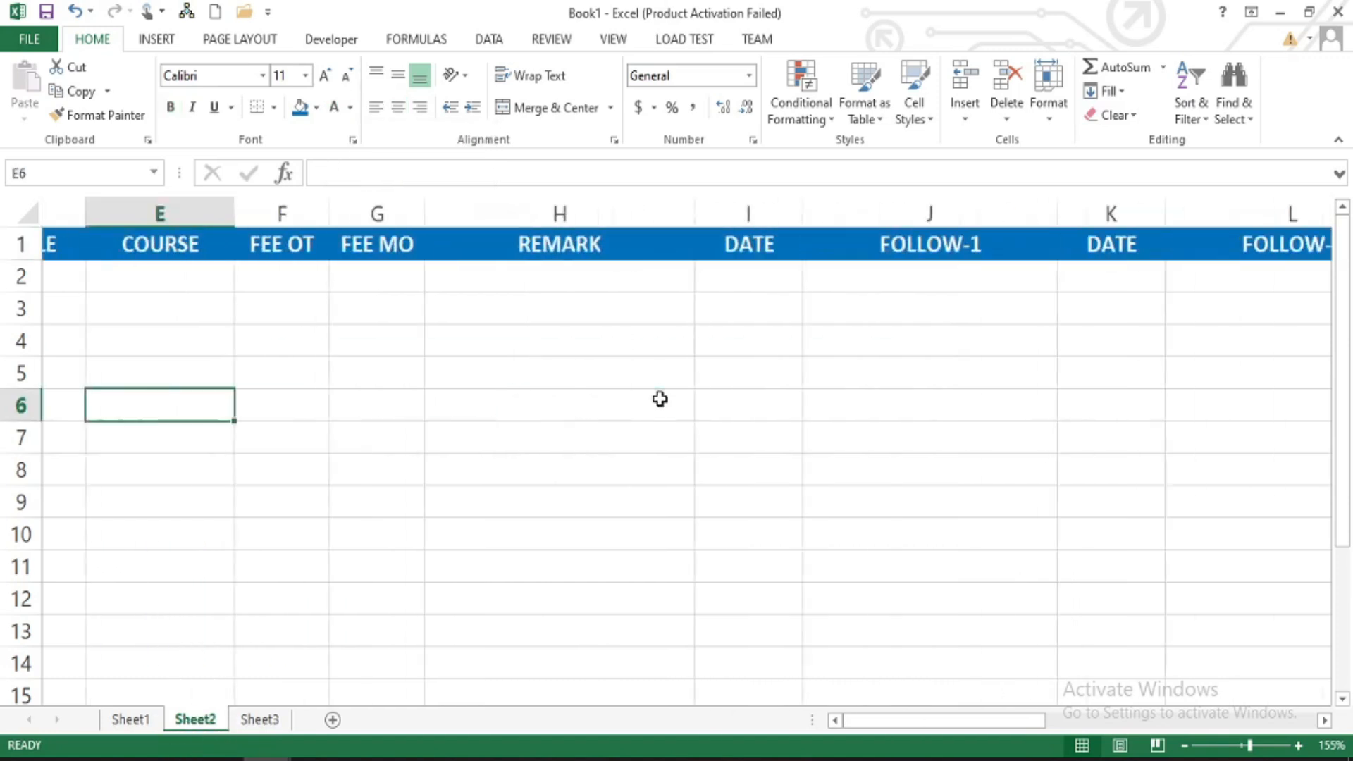
{"action": "scroll", "coordinate": [660, 398], "scroll_direction": "right", "scroll_amount": 15}
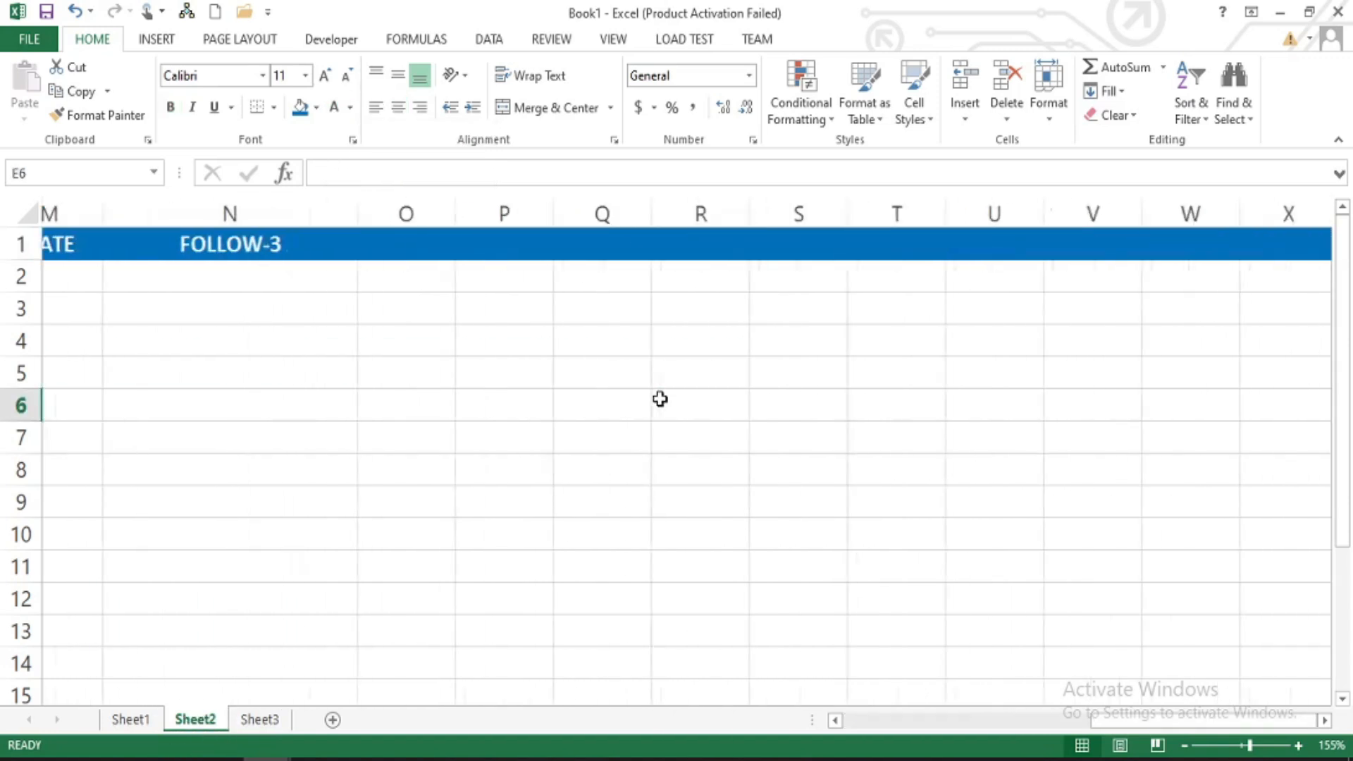
{"action": "scroll", "coordinate": [660, 398], "scroll_direction": "right", "scroll_amount": 9}
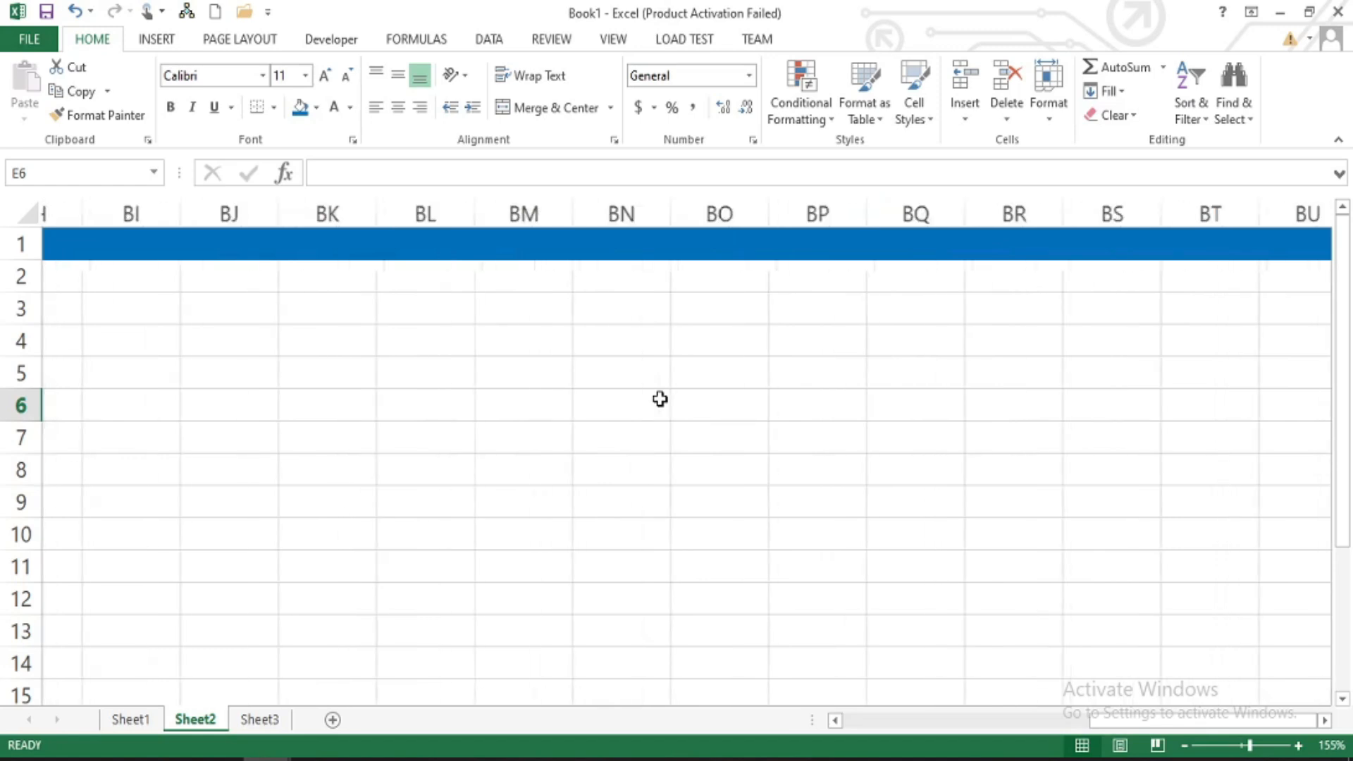
{"action": "scroll", "coordinate": [660, 399], "scroll_direction": "left", "scroll_amount": 16}
{"action": "scroll", "coordinate": [660, 399], "scroll_direction": "left", "scroll_amount": 12}
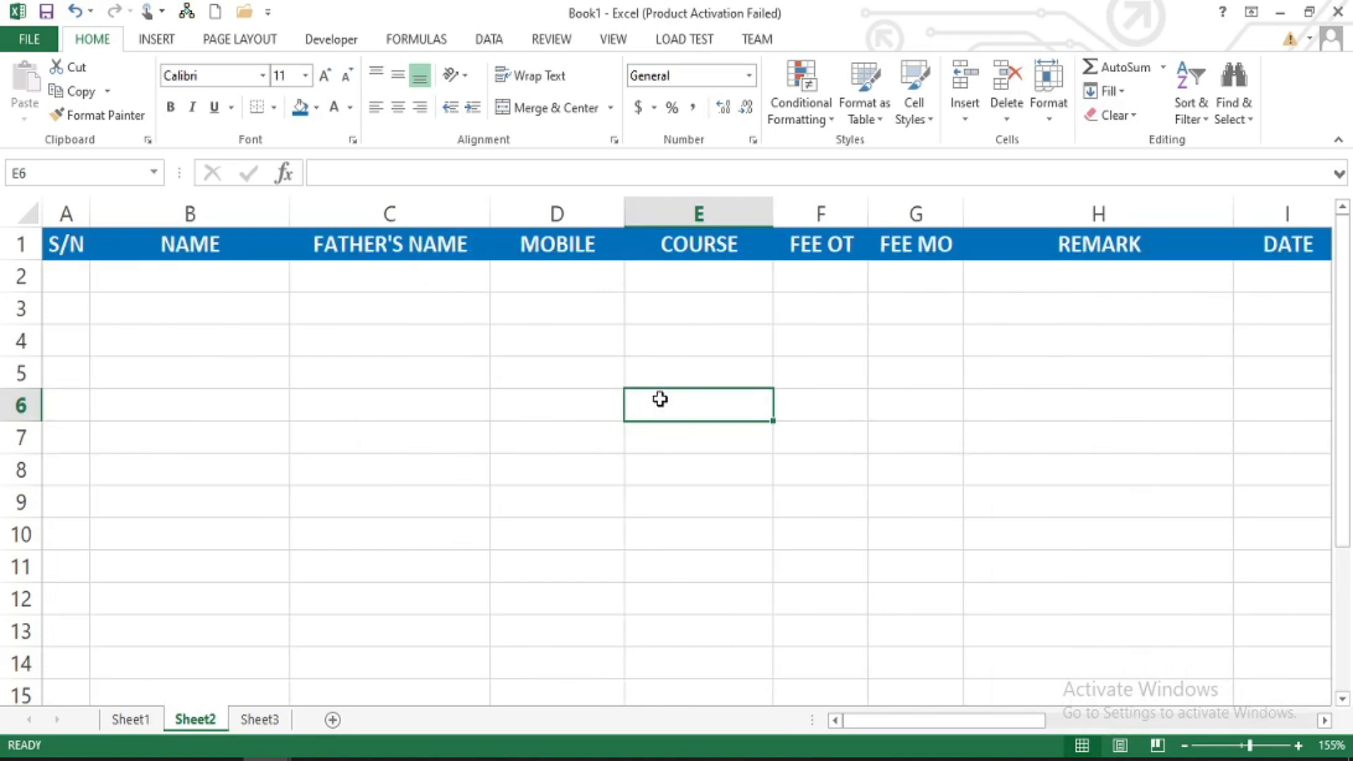
- Undo the blue fill and white text color applied to the entire row 1
{"action": "key", "text": "ctrl+z"}
{"action": "key", "text": "ctrl+z"}
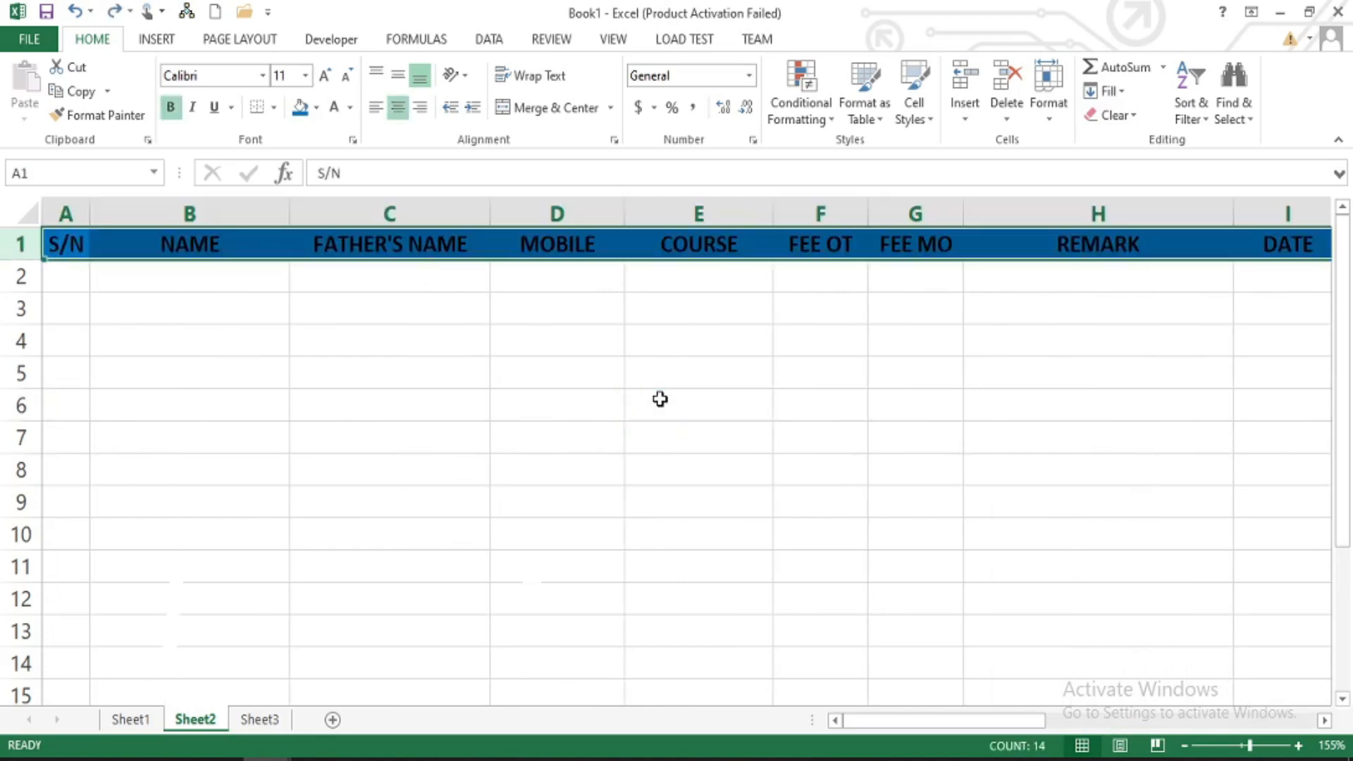
{"action": "left_click", "coordinate": [659, 399]}
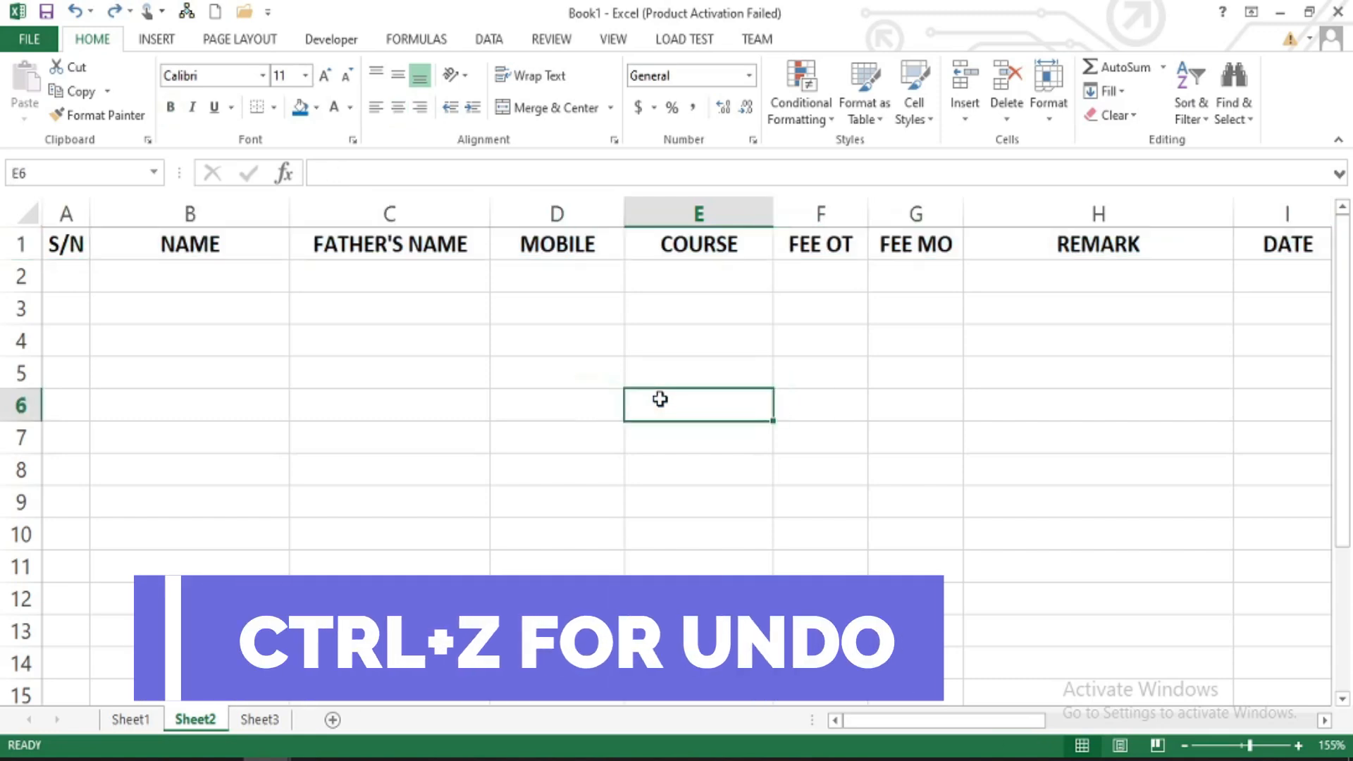
- Give only the header cells A1:N1 a blue fill and white text
{"action": "left_click_drag", "start_coordinate": [58, 245], "coordinate": [395, 242]}
{"action": "left_click", "coordinate": [62, 244]}
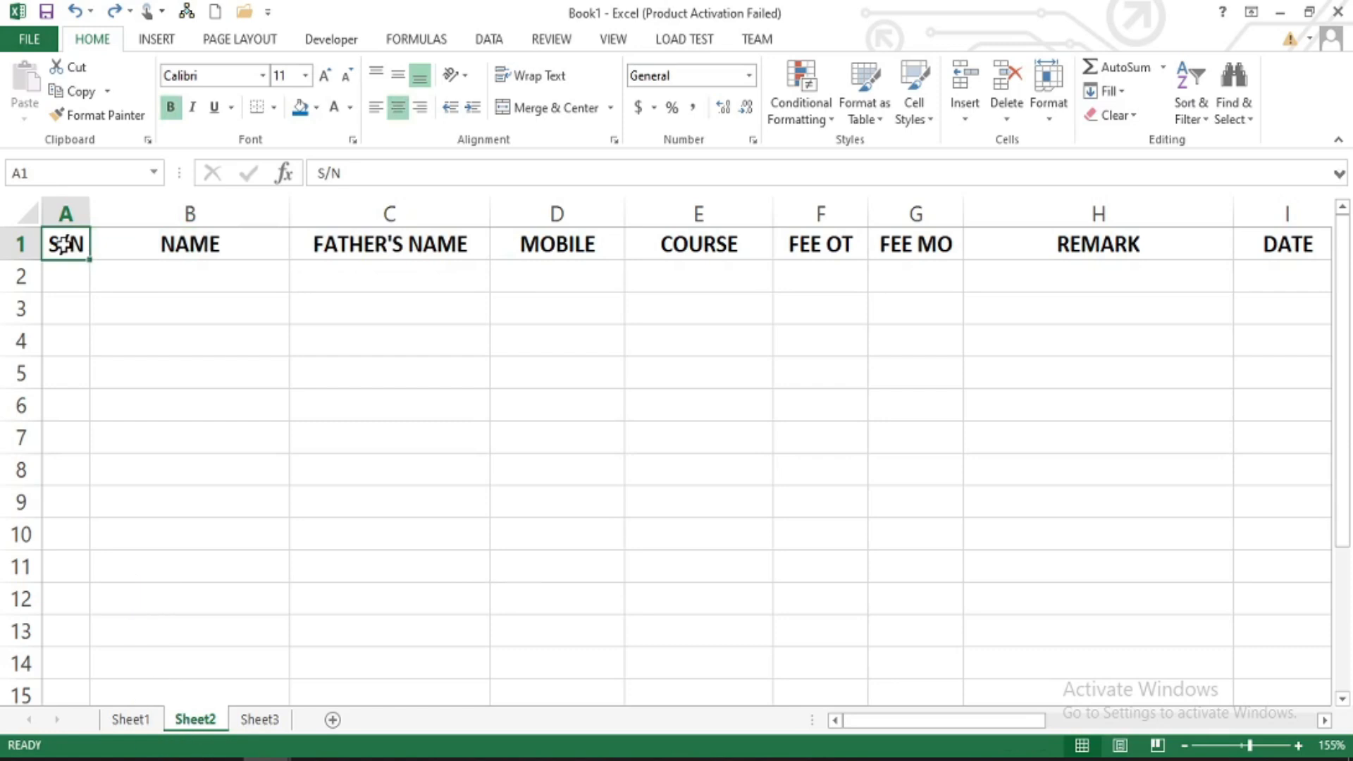
{"action": "left_click_drag", "start_coordinate": [65, 244], "coordinate": [1048, 248]}
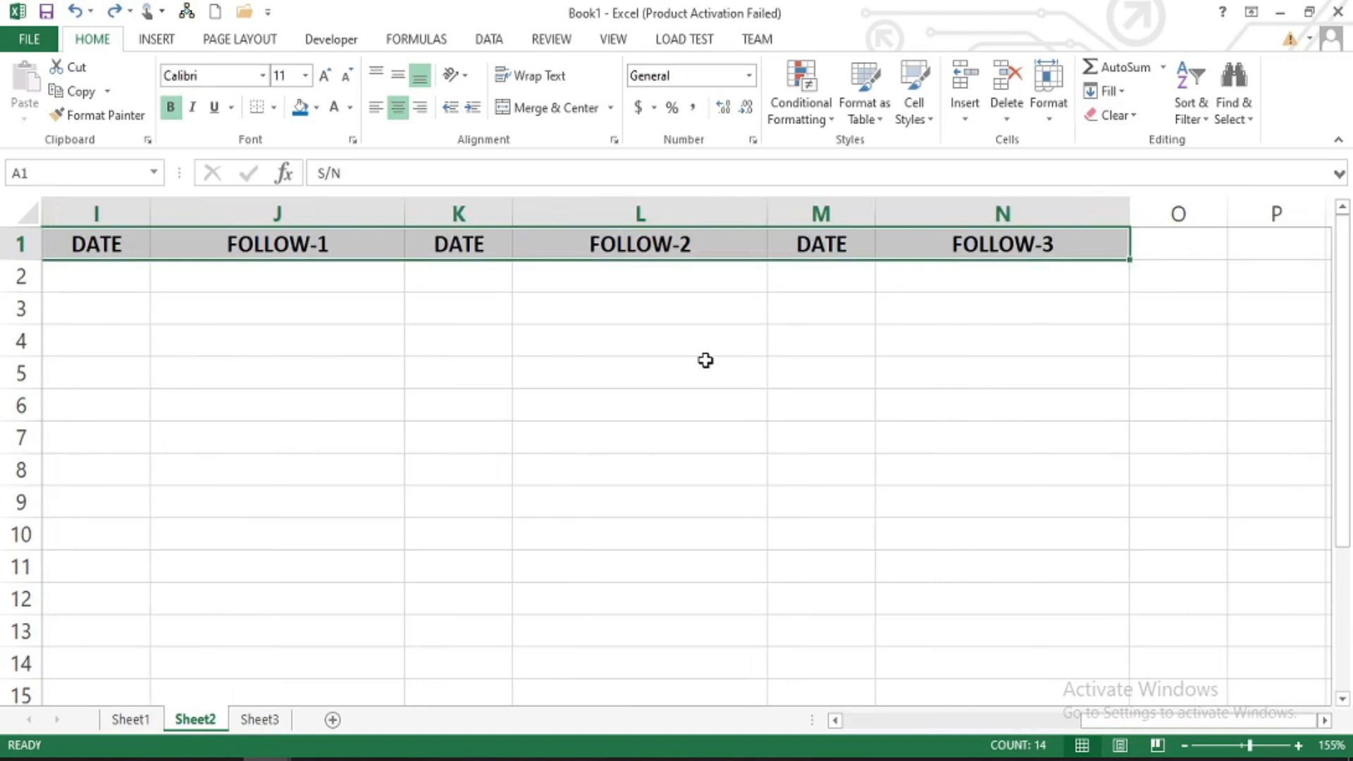
{"action": "scroll", "coordinate": [706, 360], "scroll_direction": "left", "scroll_amount": 5}
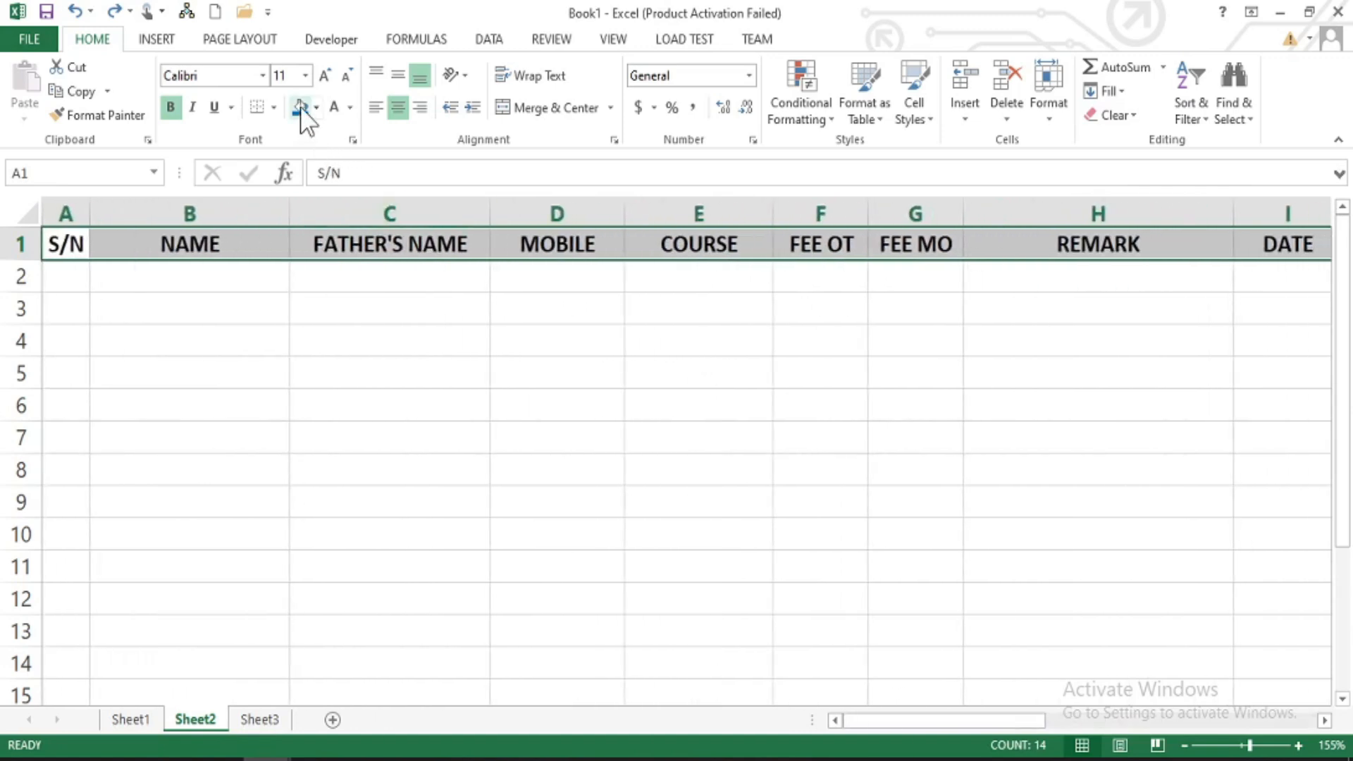
{"action": "left_click", "coordinate": [301, 107]}
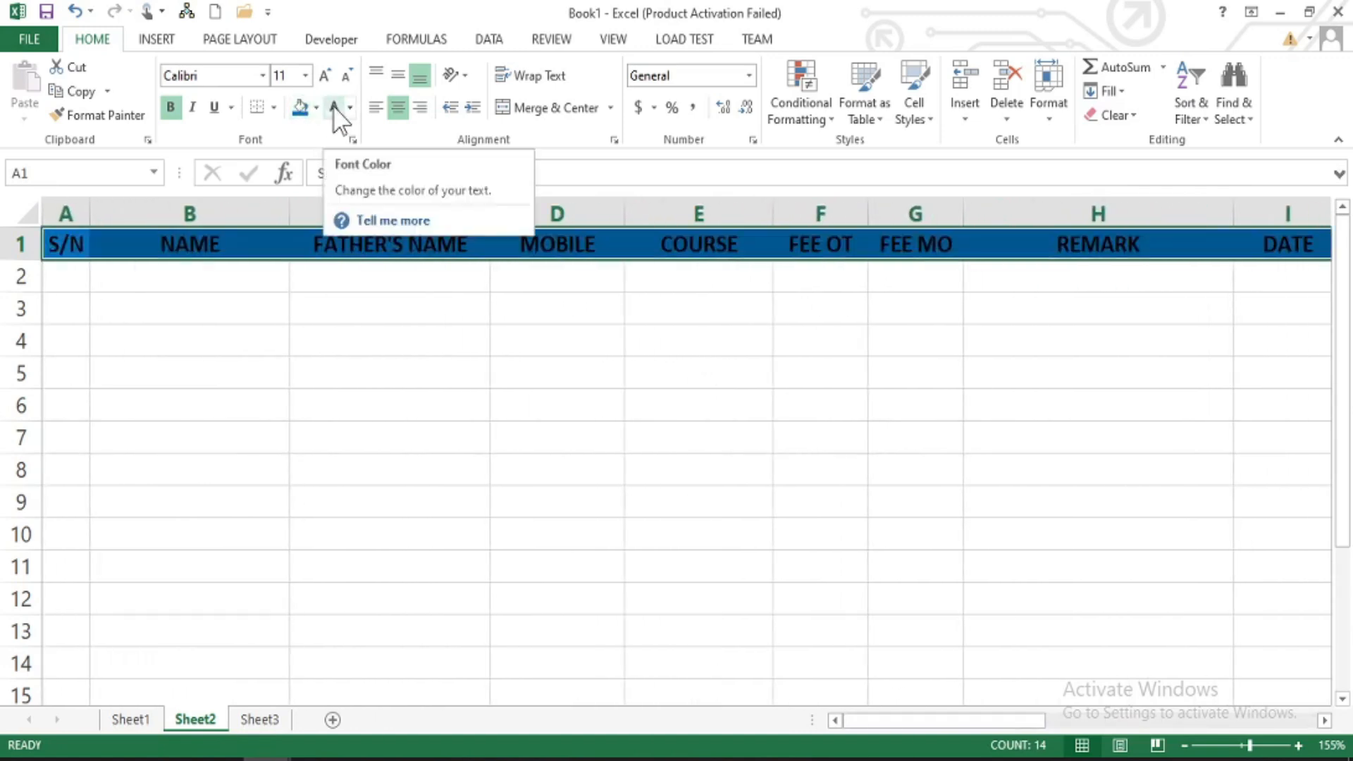
{"action": "left_click", "coordinate": [335, 109]}
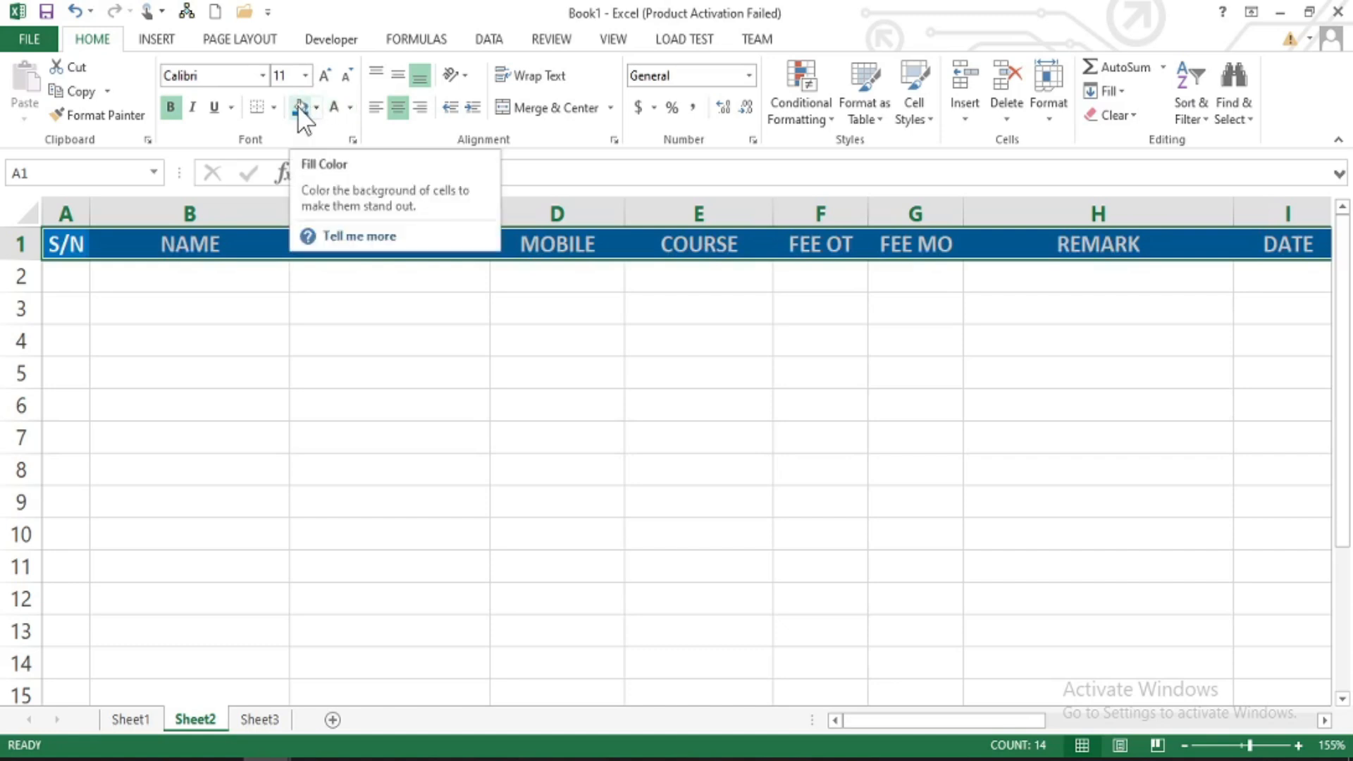
- Change the fill color of header cells A1:N1 to dark green and check it across to FOLLOW-3
{"action": "left_click", "coordinate": [299, 109]}
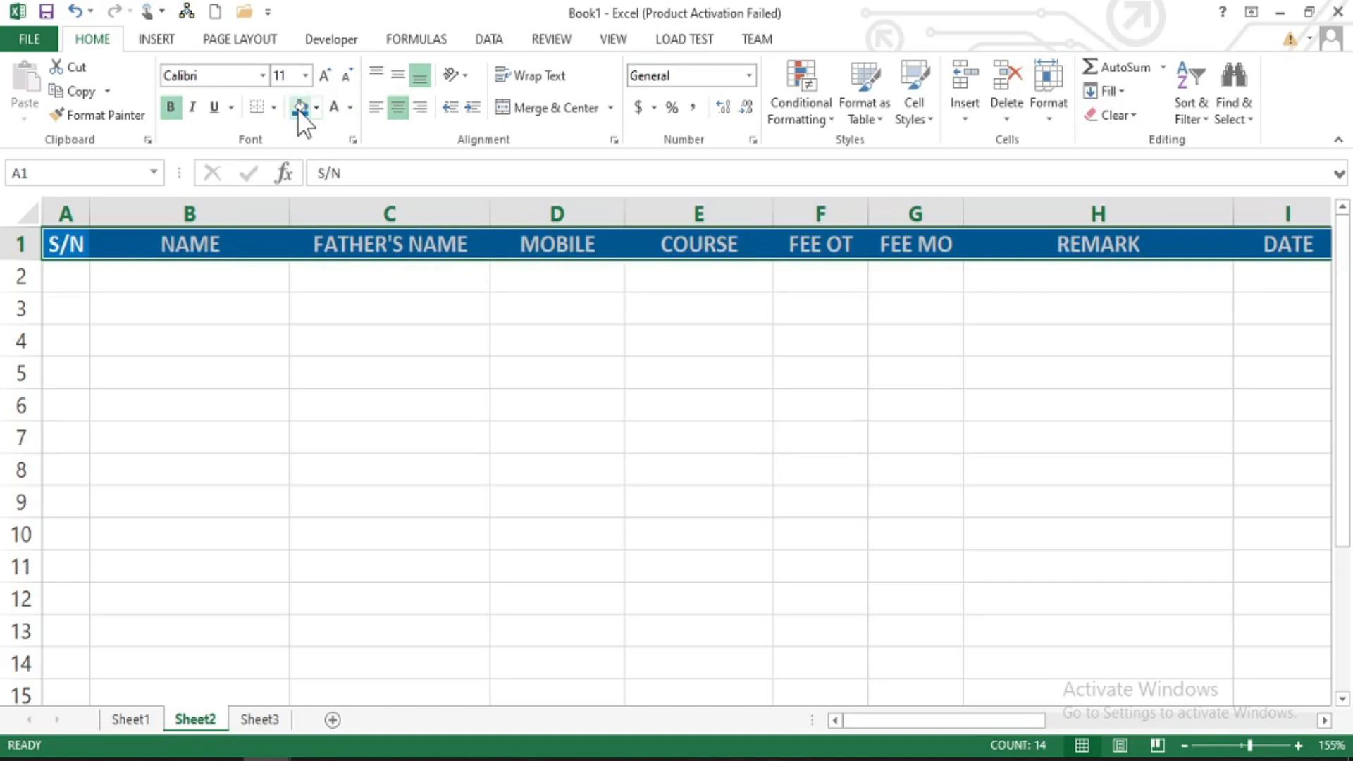
{"action": "left_click", "coordinate": [316, 109]}
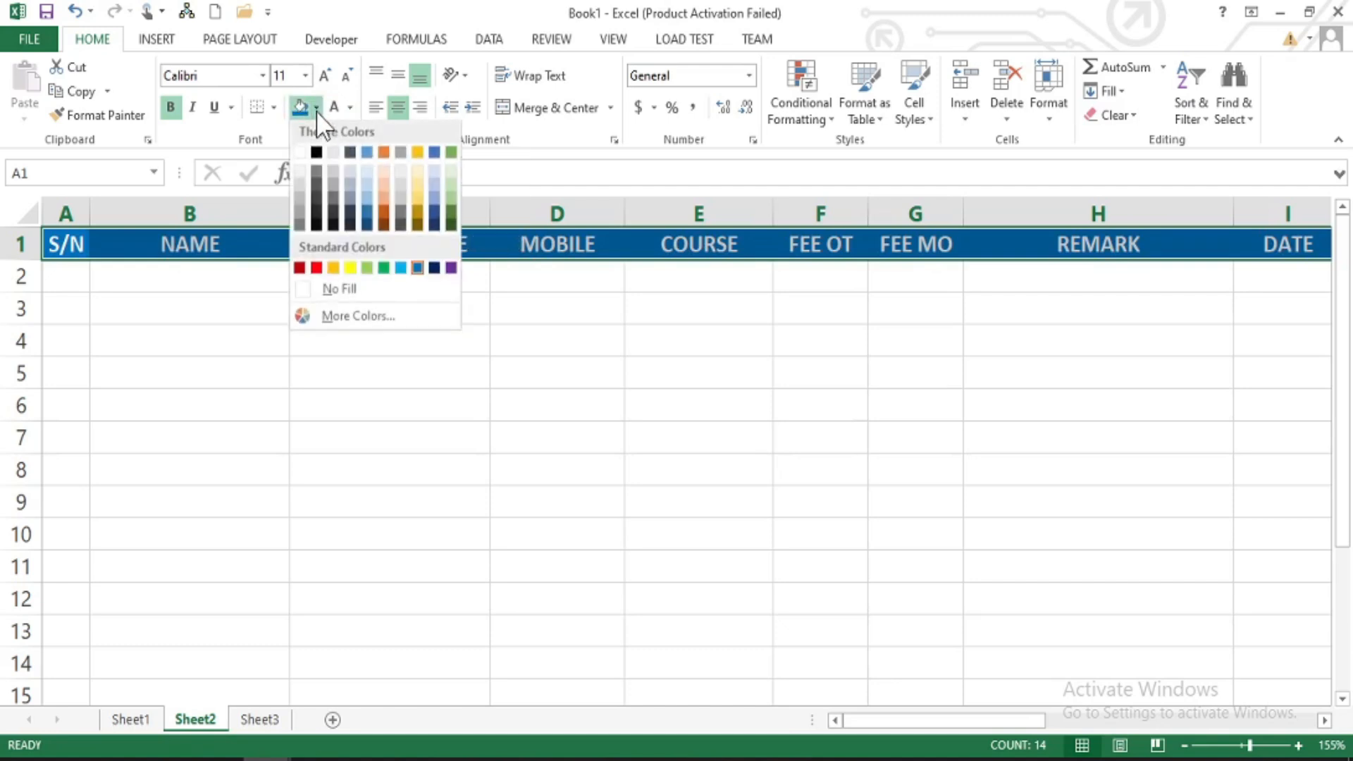
{"action": "left_click", "coordinate": [451, 213]}
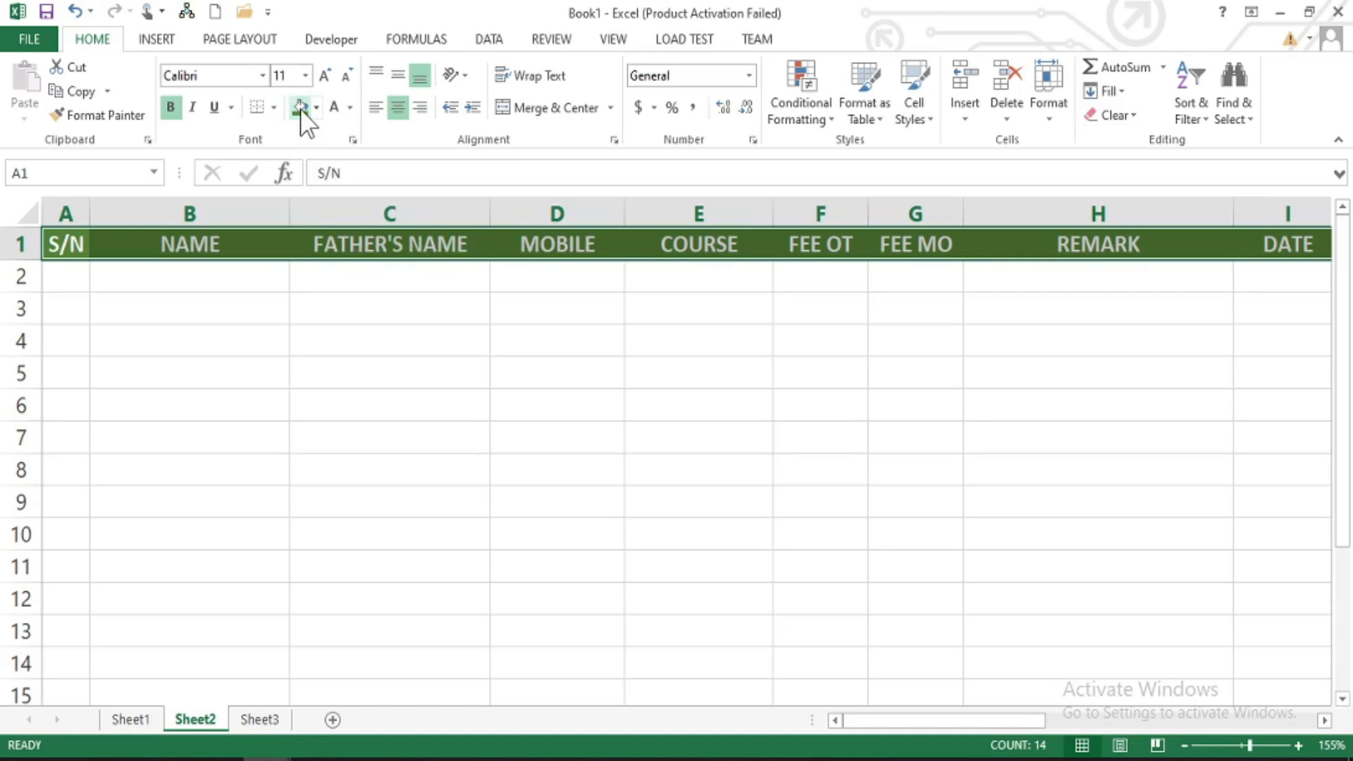
{"action": "left_click", "coordinate": [598, 299]}
{"action": "scroll", "coordinate": [598, 298], "scroll_direction": "right", "scroll_amount": 3}
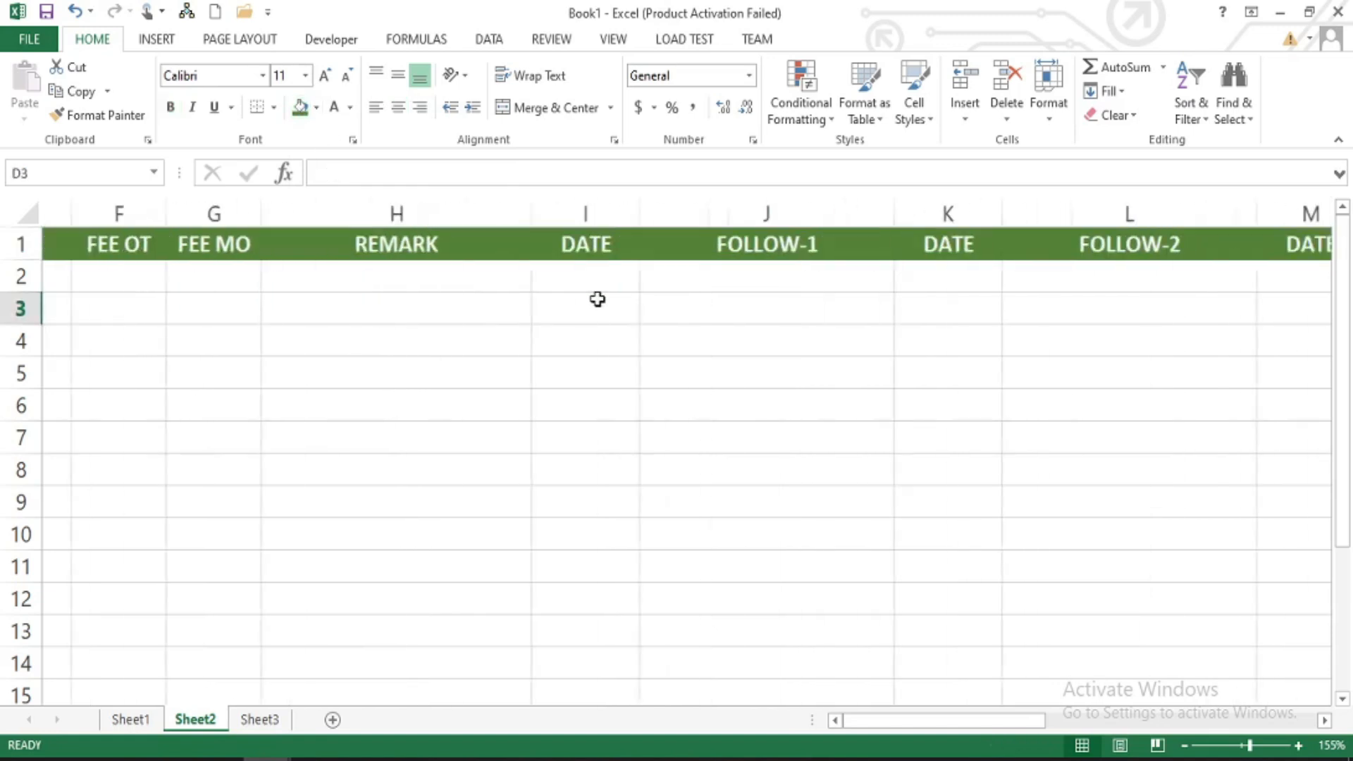
{"action": "scroll", "coordinate": [597, 299], "scroll_direction": "right", "scroll_amount": 3}
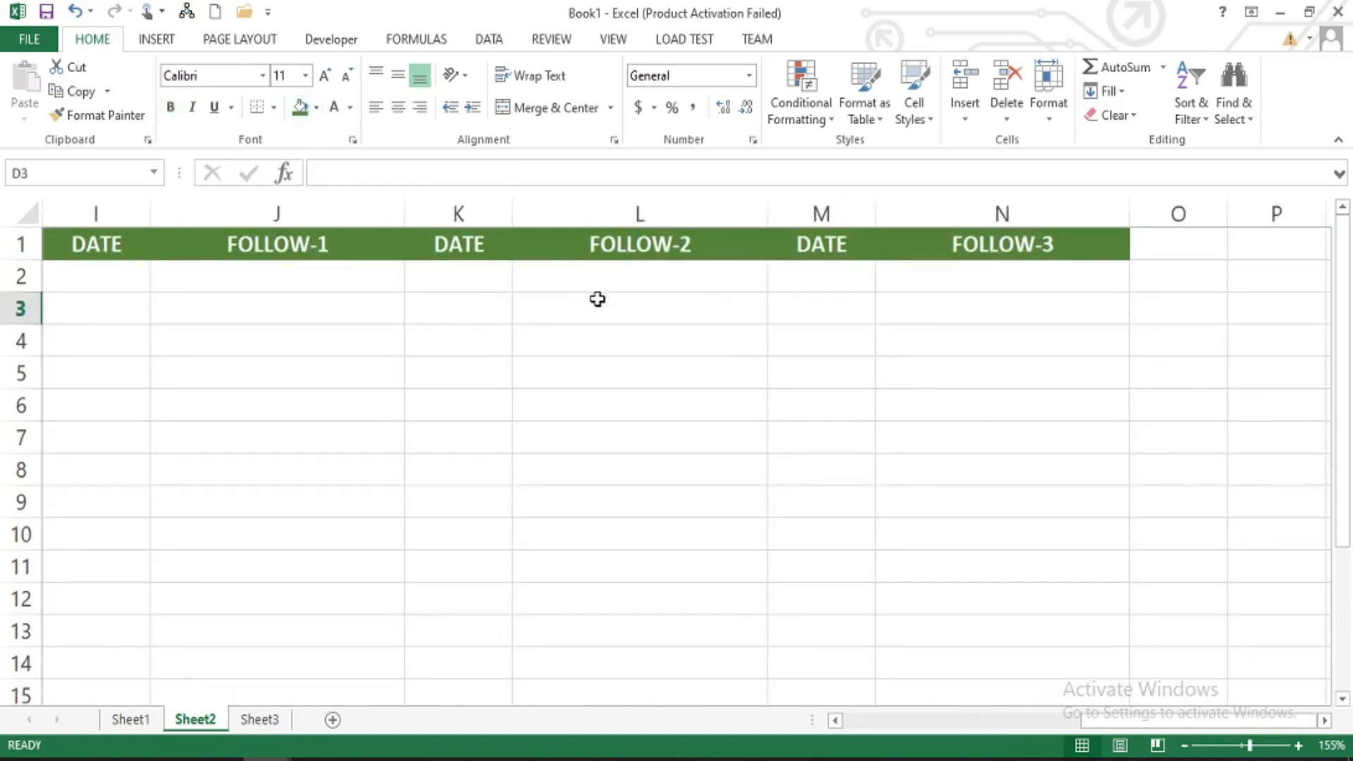
{"action": "scroll", "coordinate": [597, 299], "scroll_direction": "left", "scroll_amount": 6}
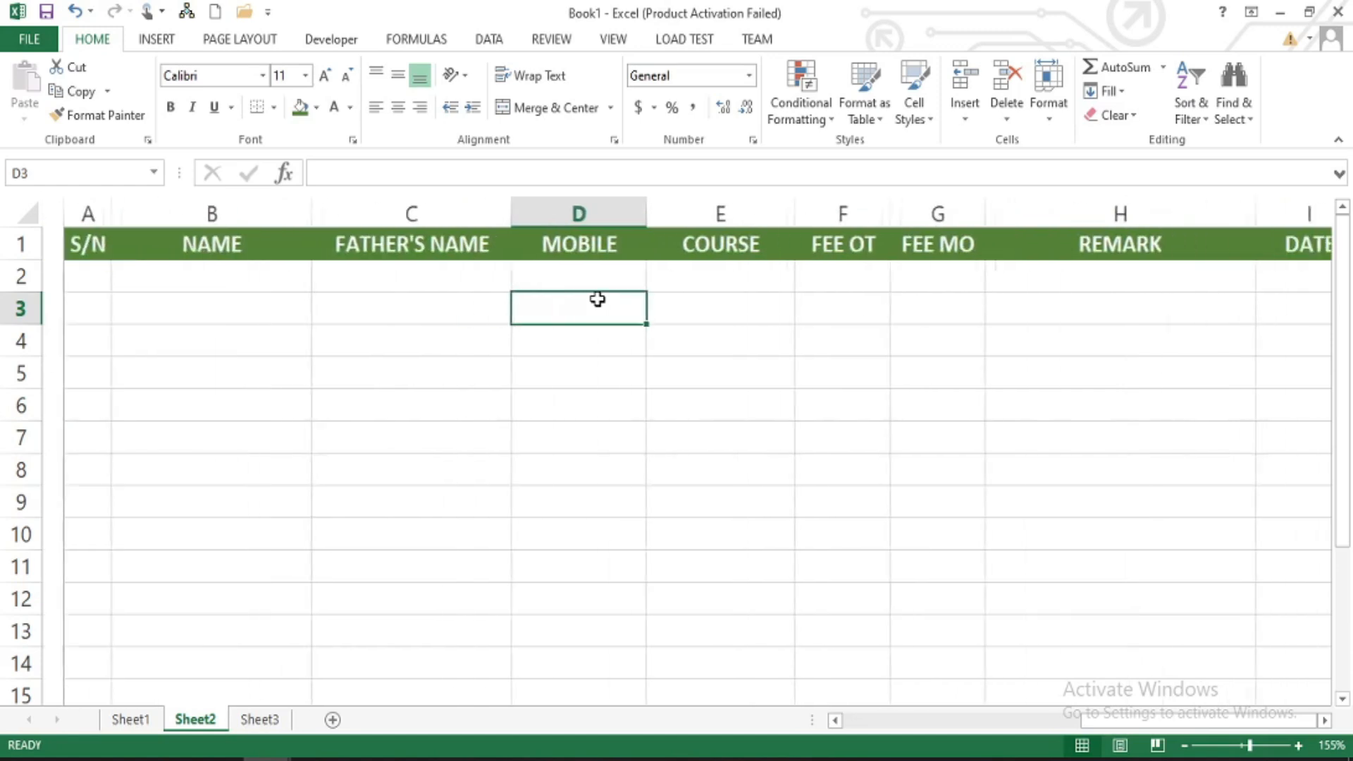
- Number the S/N column by entering 1 and 2 in A2:A3 and filling the series down to 13 in A14
{"action": "left_click", "coordinate": [66, 283]}
{"action": "type", "text": "1"}
{"action": "key", "text": "Return"}
{"action": "type", "text": "2"}
{"action": "key", "text": "Return"}
{"action": "left_click_drag", "start_coordinate": [66, 281], "coordinate": [92, 675]}
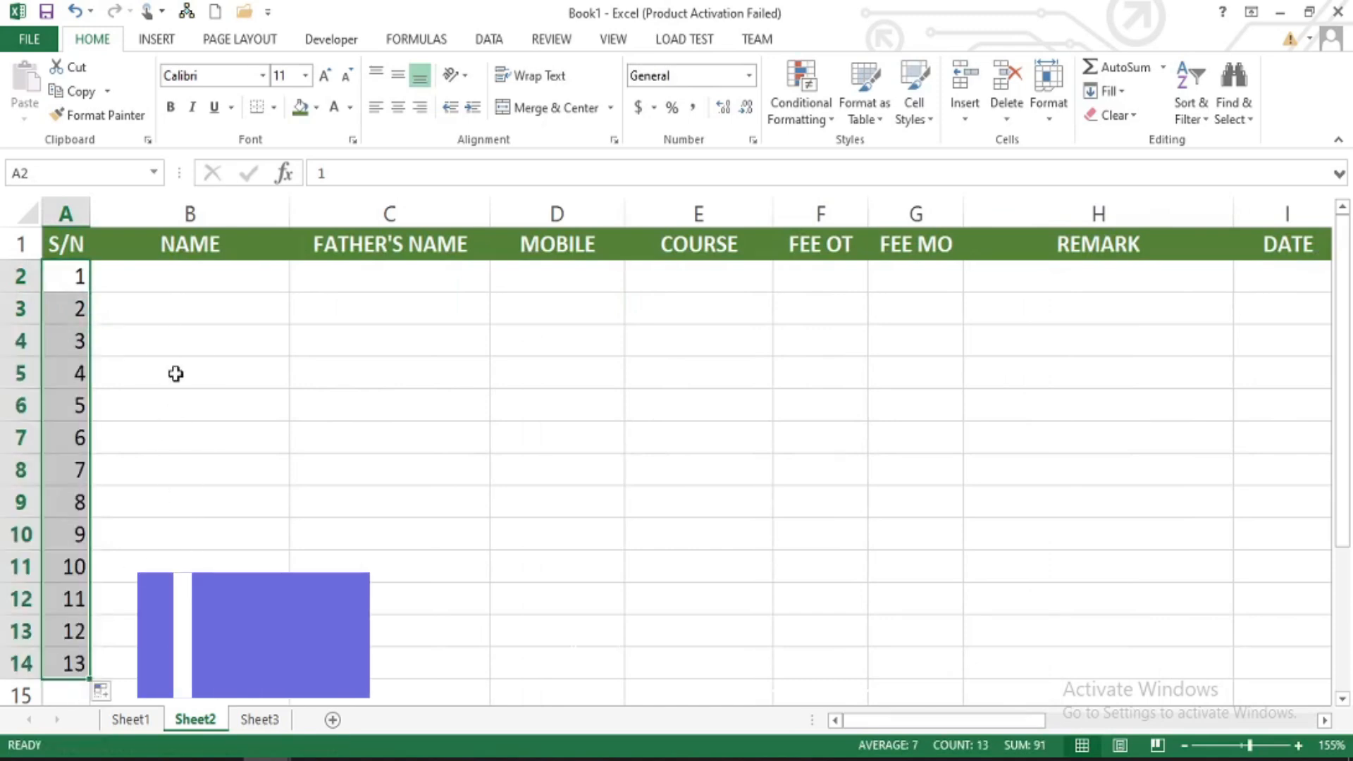
- Enter the first student's name and father's name in row 2
{"action": "left_click", "coordinate": [177, 265]}
{"action": "type", "text": "AR"}
{"action": "key", "text": "BackSpace"}
{"action": "key", "text": "BackSpace"}
{"action": "type", "text": "RASHID"}
{"action": "key", "text": "Tab"}
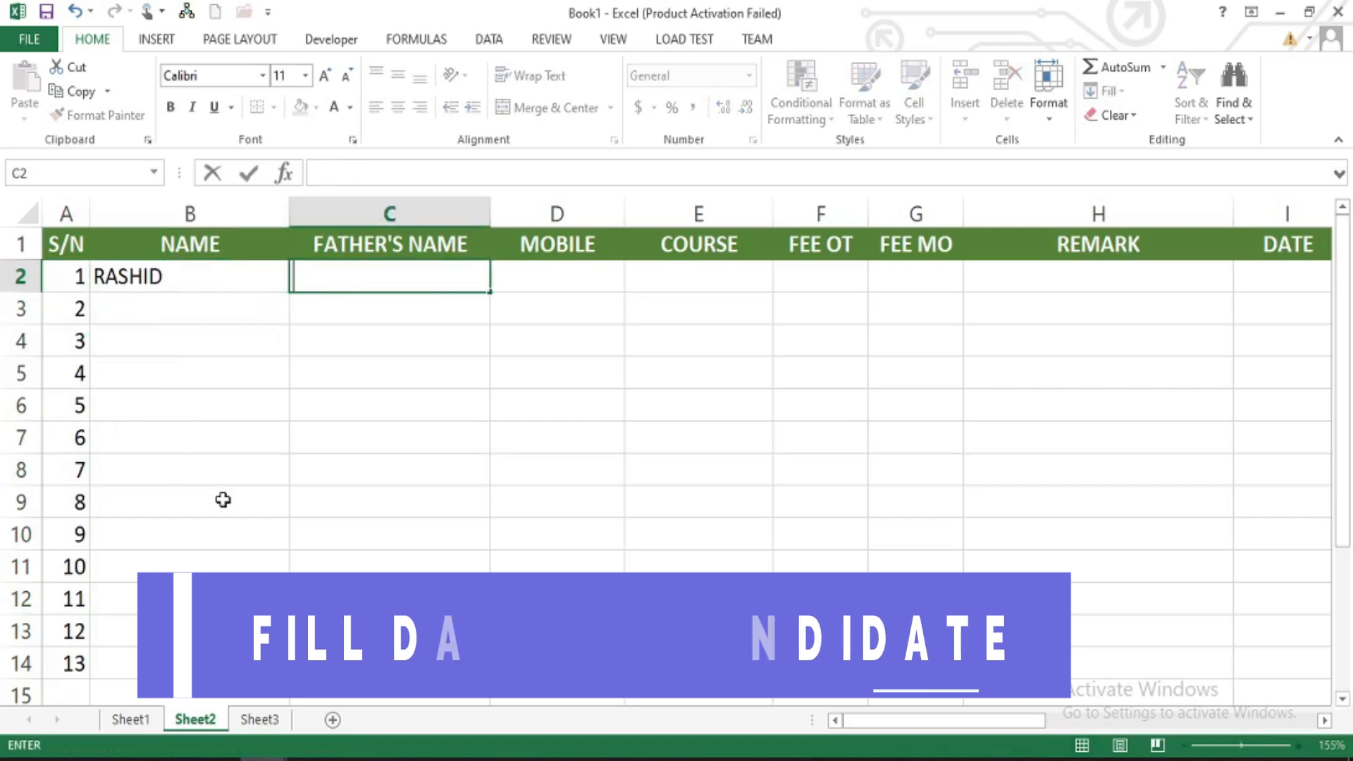
{"action": "type", "text": "A RAHAMN"}
{"action": "key", "text": "BackSpace"}
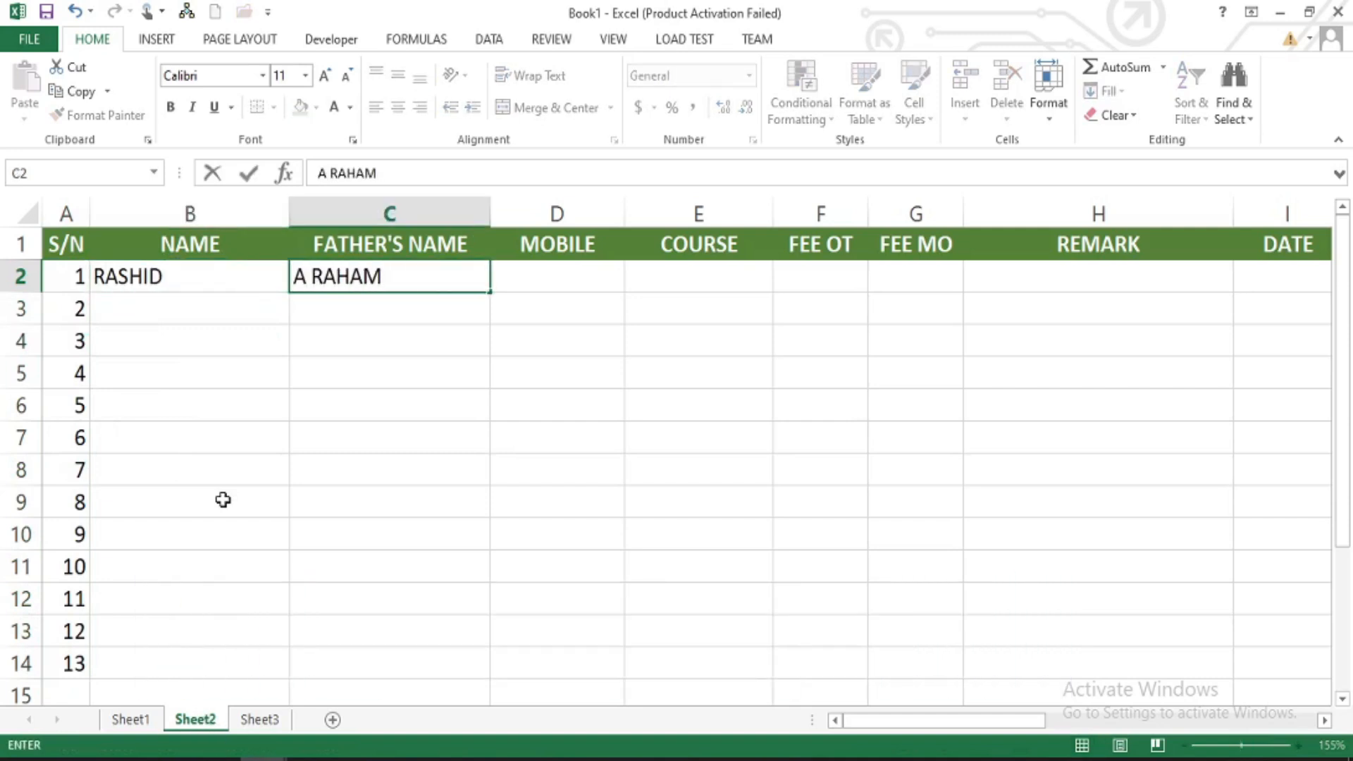
{"action": "type", "text": "AN"}
{"action": "key", "text": "Tab"}
- Enter the first student's mobile number and the course ADCPA in row 2
{"action": "type", "text": "9"}
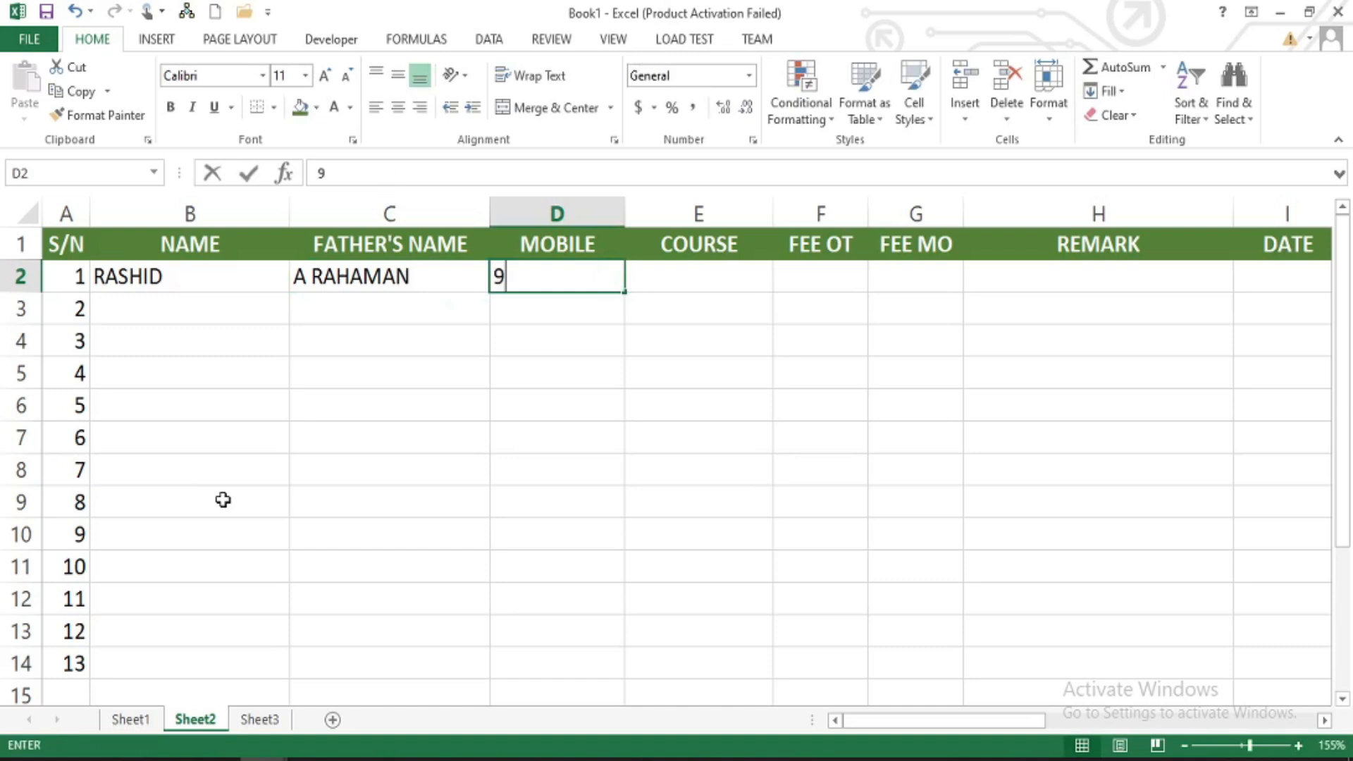
{"action": "type", "text": "99999999"}
{"action": "key", "text": "Tab"}
{"action": "type", "text": "ADCPA"}
{"action": "key", "text": "Tab"}
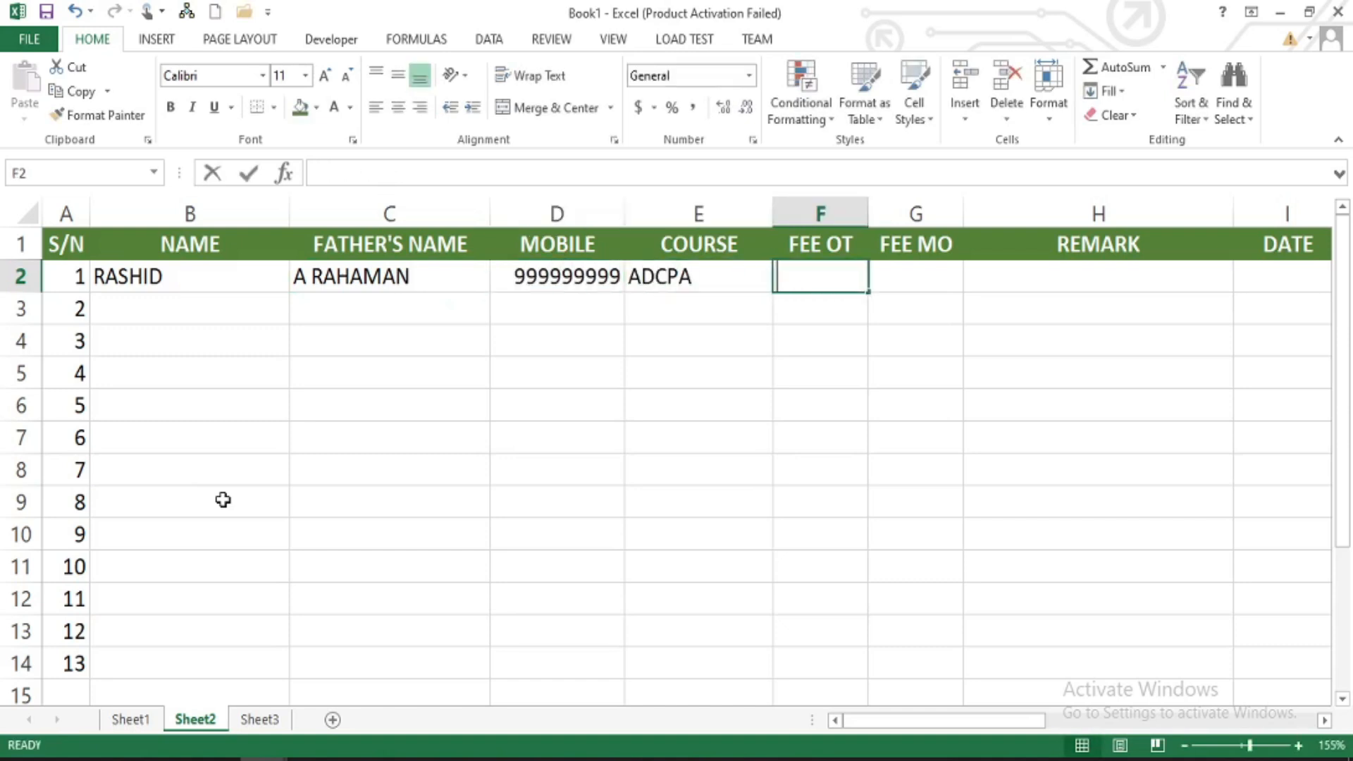
- Fill in the first student's fees and remark: FEE OT 12650, FEE MO 14650 and REMARK NEXT DAY
{"action": "type", "text": "12650"}
{"action": "key", "text": "Tab"}
{"action": "type", "text": "1"}
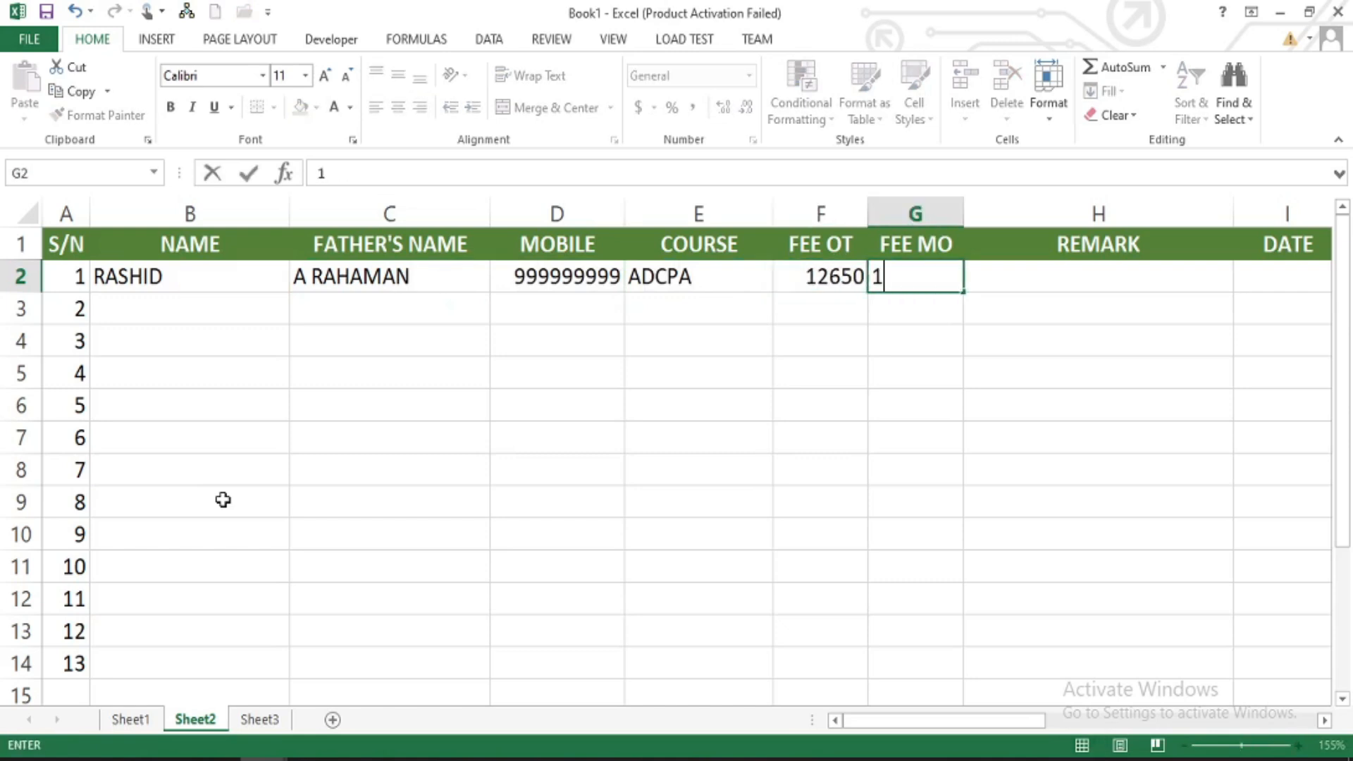
{"action": "key", "text": "Tab"}
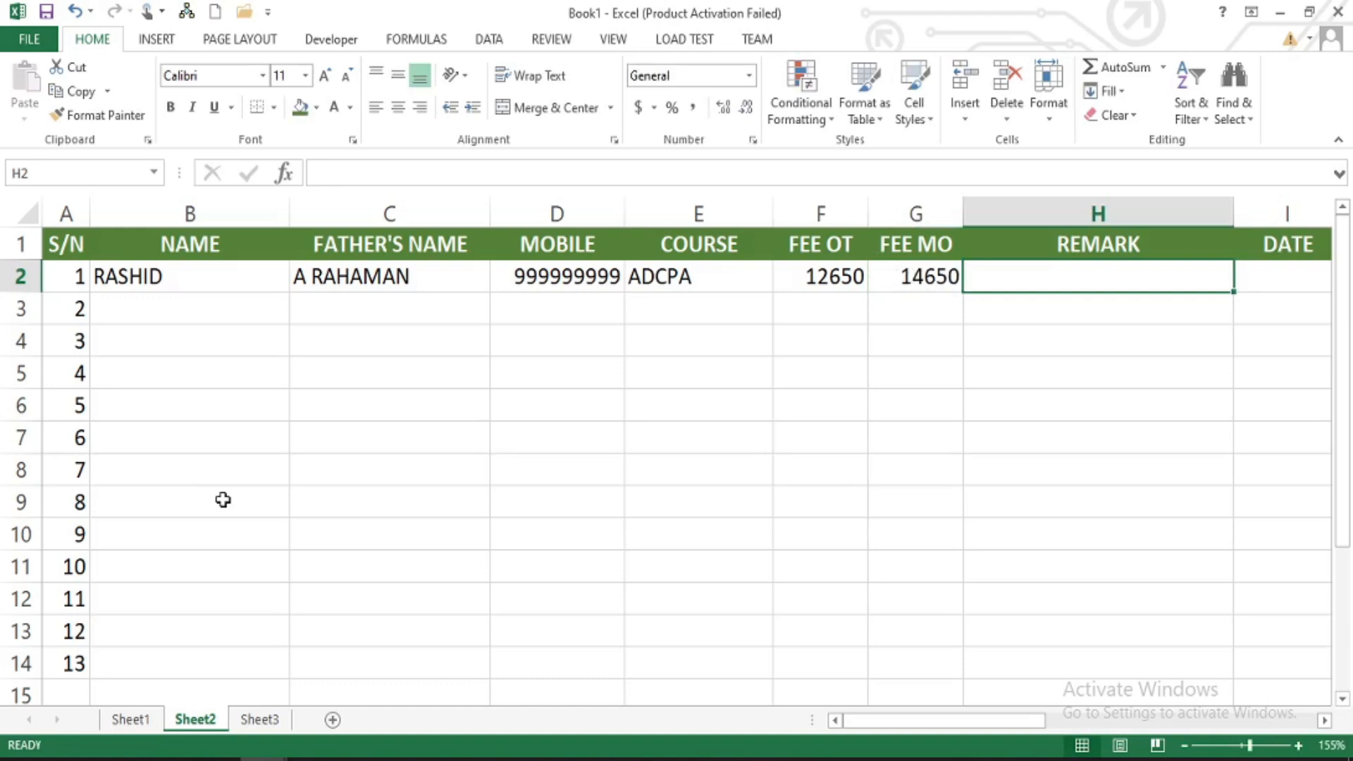
{"action": "type", "text": "NEXT D"}
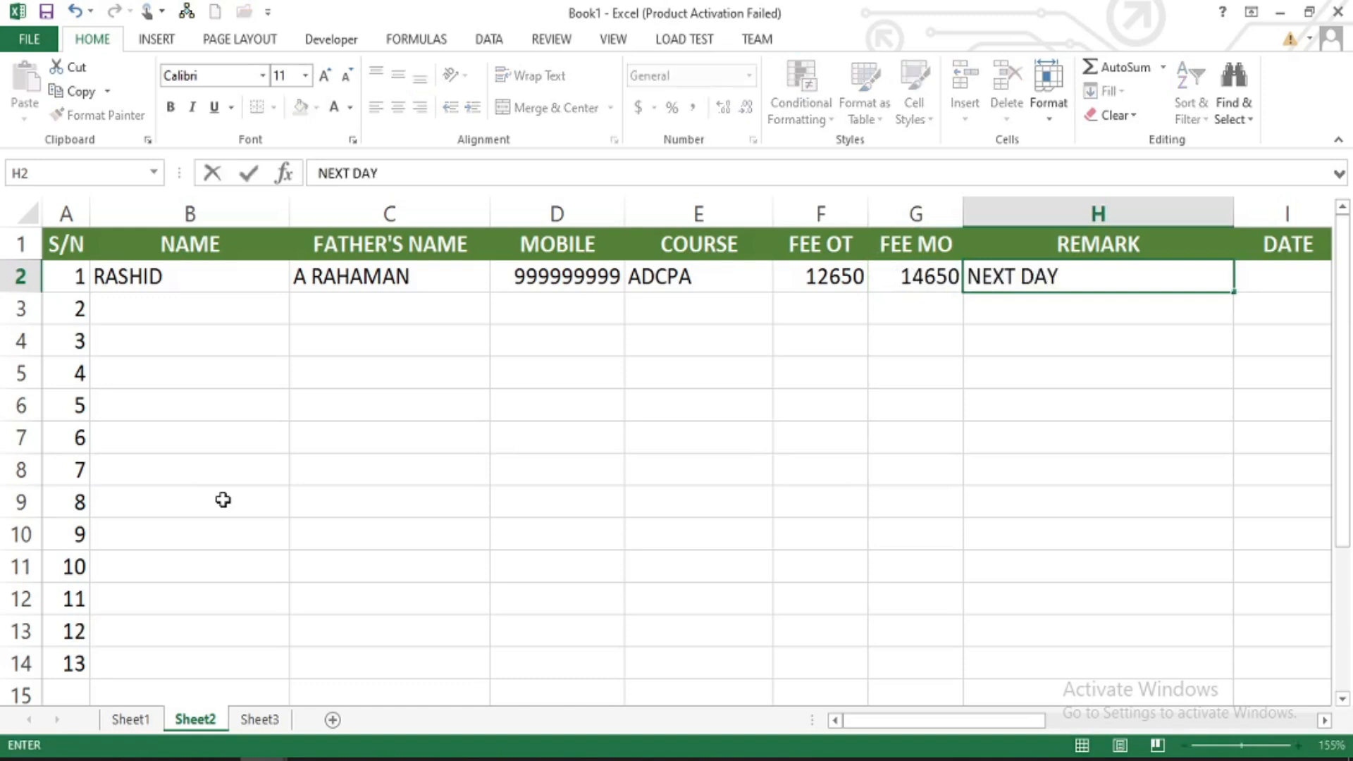
{"action": "type", "text": "AY"}
{"action": "key", "text": "Tab"}
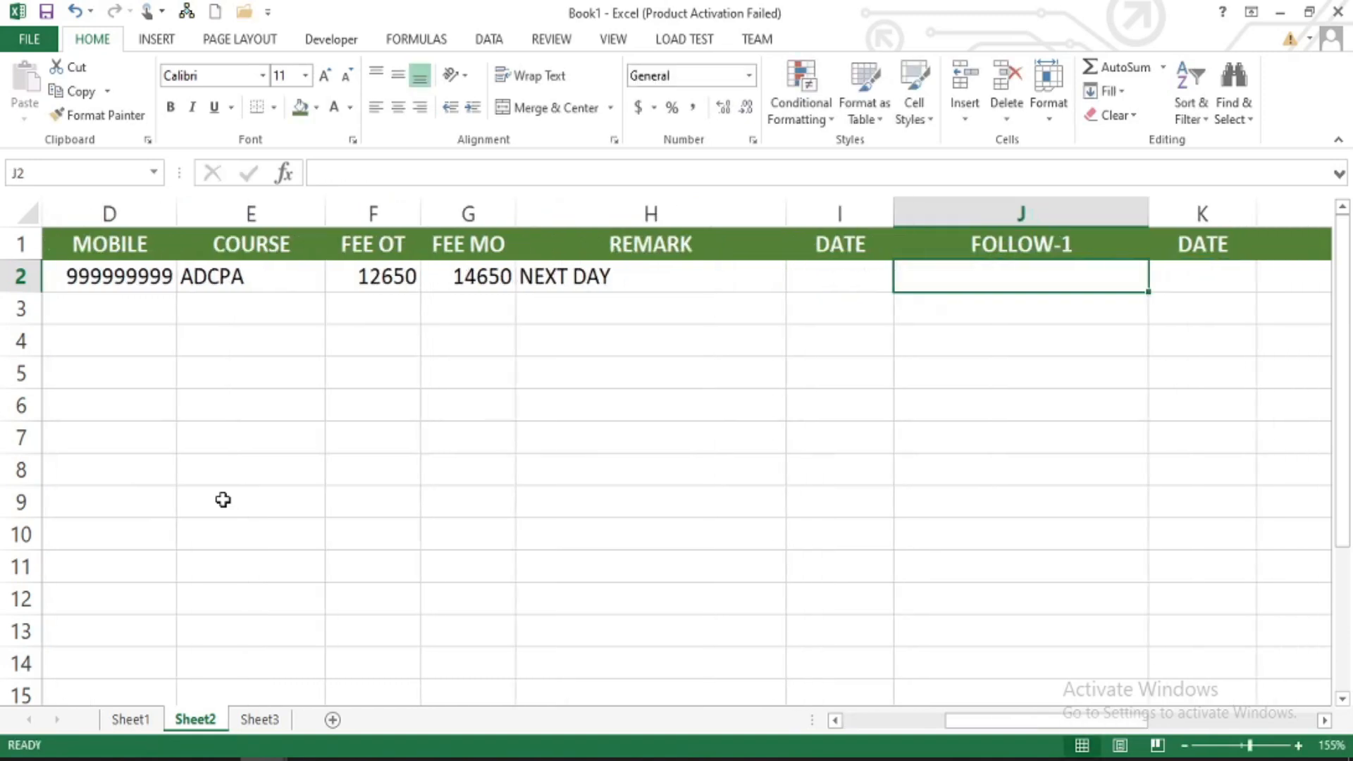
- Look through row 2's date and follow-up cells up to FOLLOW-3, ending back at the start of the row
{"action": "key", "text": "Tab"}
{"action": "key", "text": "Tab"}
{"action": "key", "text": "Tab"}
{"action": "key", "text": "Tab"}
{"action": "key", "text": "Tab"}
{"action": "key", "text": "Tab"}
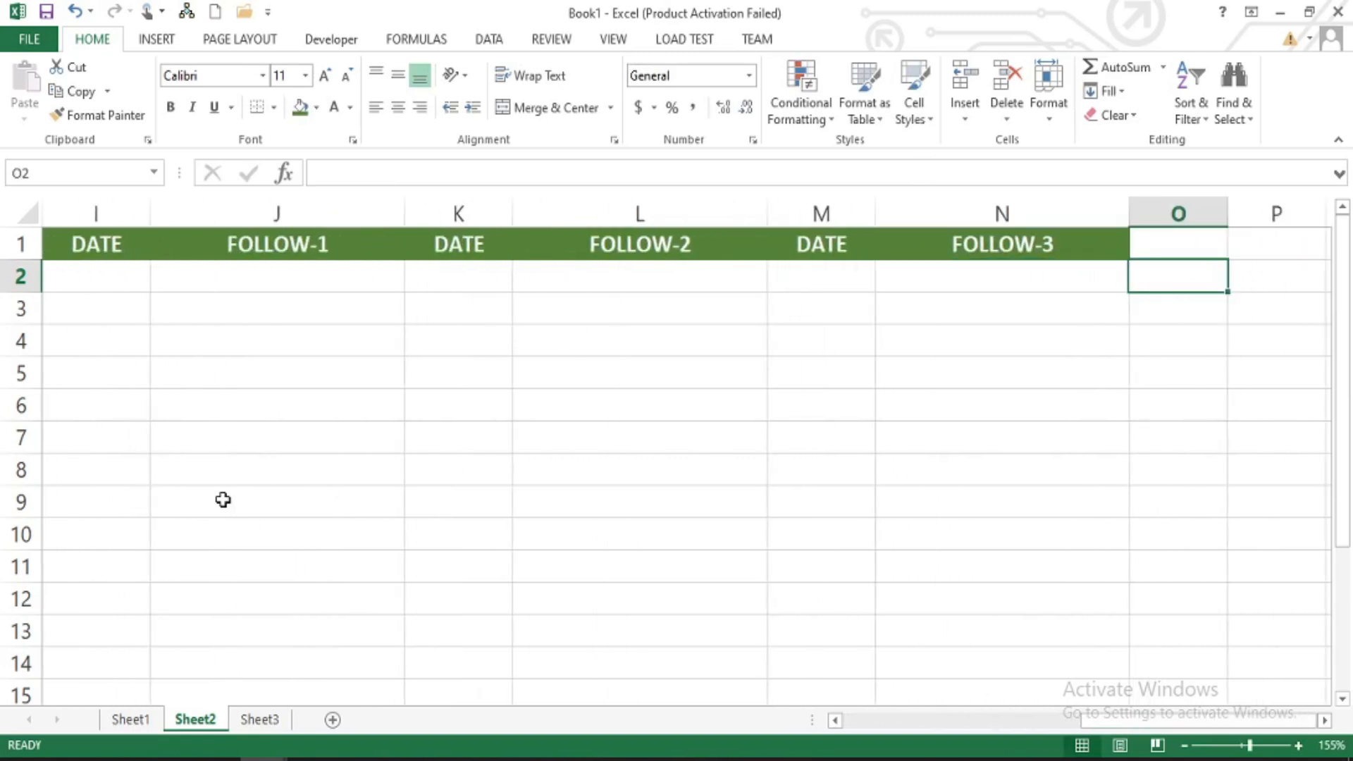
{"action": "key", "text": "shift+Tab"}
{"action": "key", "text": "shift+Tab"}
{"action": "key", "text": "shift+Tab"}
{"action": "key", "text": "shift+Tab"}
{"action": "key", "text": "shift+Tab"}
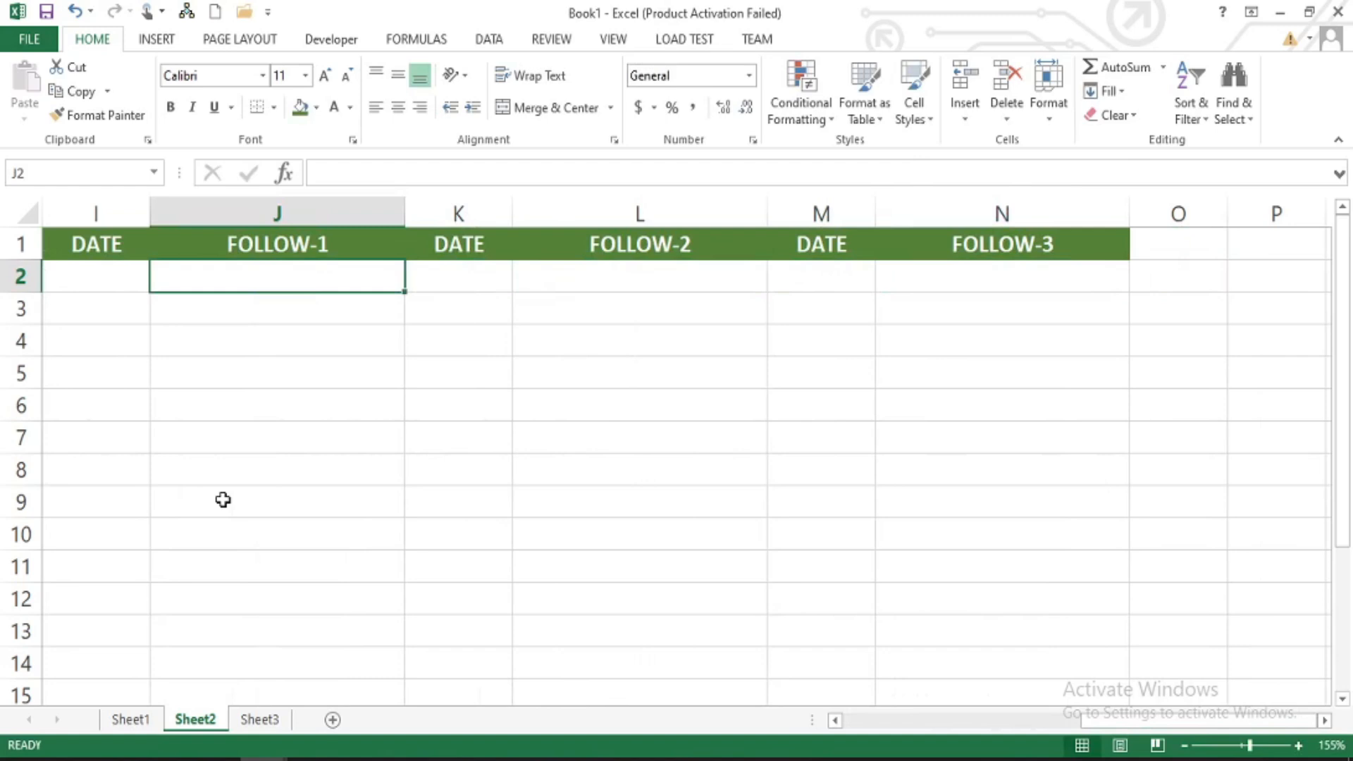
{"action": "key", "text": "Tab"}
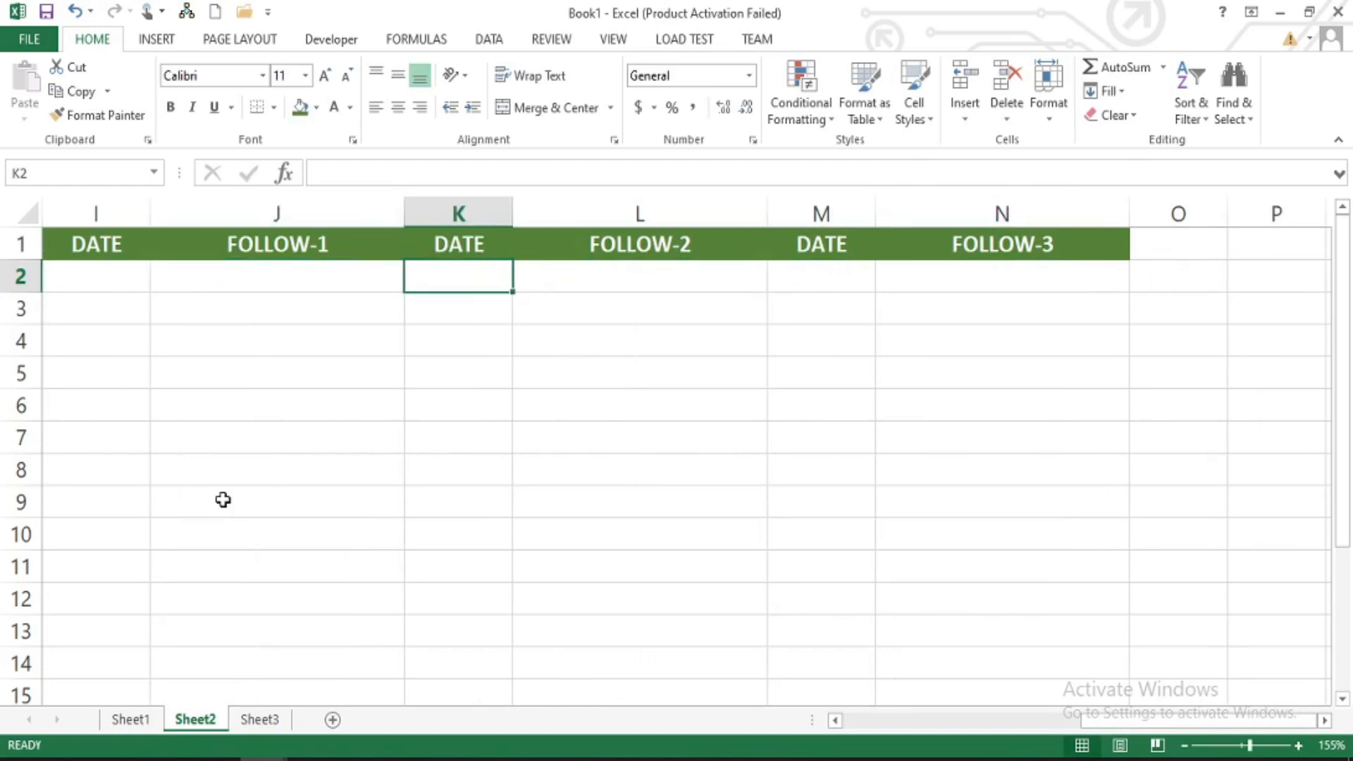
{"action": "key", "text": "shift+Tab"}
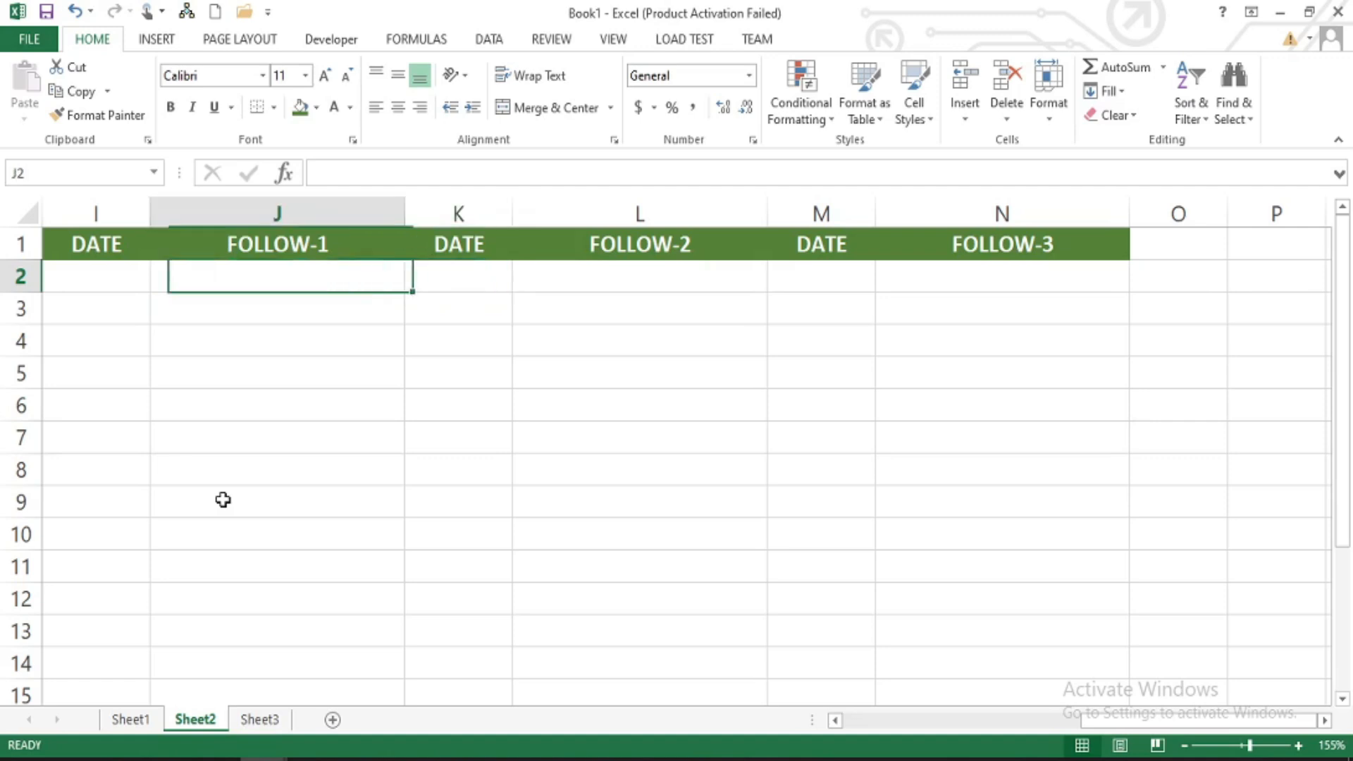
{"action": "key", "text": "Home"}
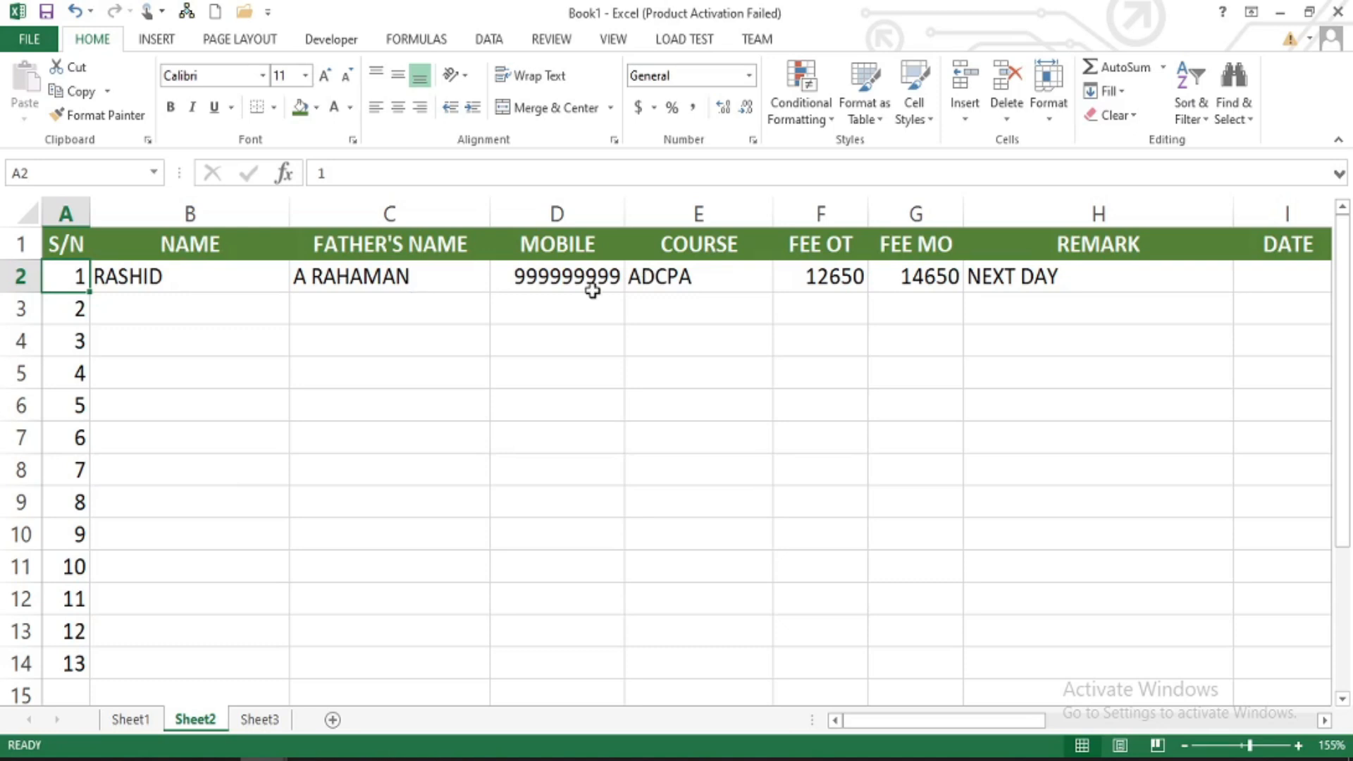
- Center-align the cell text in columns D through G, from MOBILE to FEE MO
{"action": "left_click", "coordinate": [546, 276]}
{"action": "left_click", "coordinate": [683, 279]}
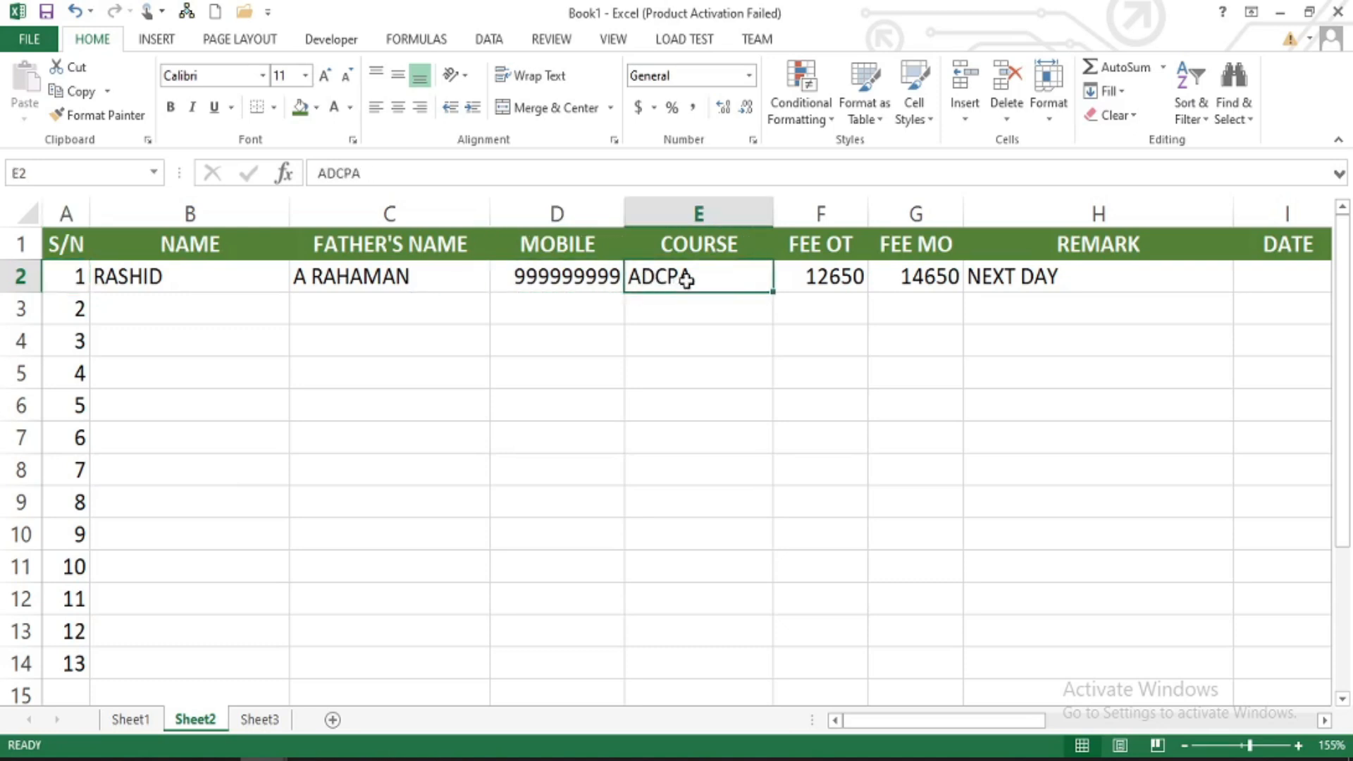
{"action": "left_click_drag", "start_coordinate": [552, 276], "coordinate": [552, 455]}
{"action": "left_click_drag", "start_coordinate": [698, 278], "coordinate": [698, 542]}
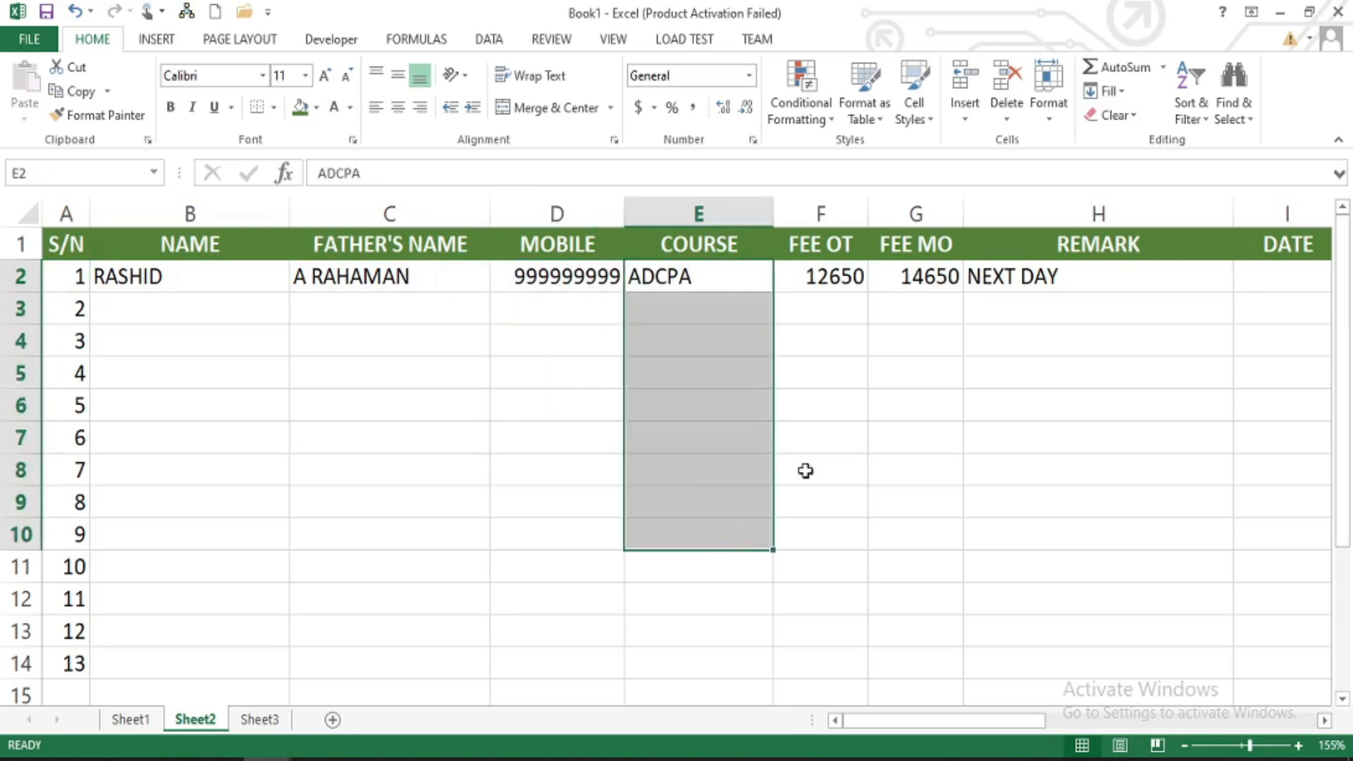
{"action": "left_click_drag", "start_coordinate": [817, 276], "coordinate": [909, 459]}
{"action": "left_click_drag", "start_coordinate": [560, 213], "coordinate": [913, 211]}
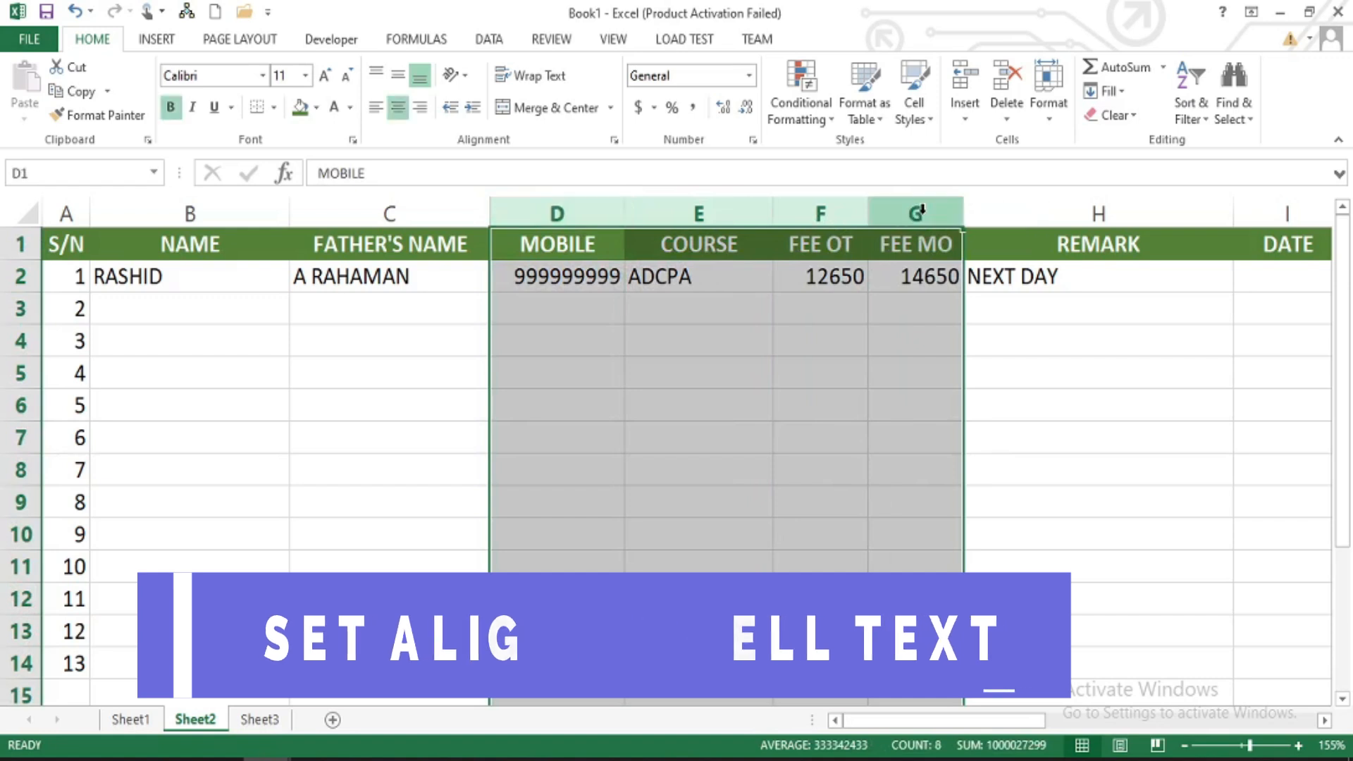
{"action": "left_click", "coordinate": [397, 108]}
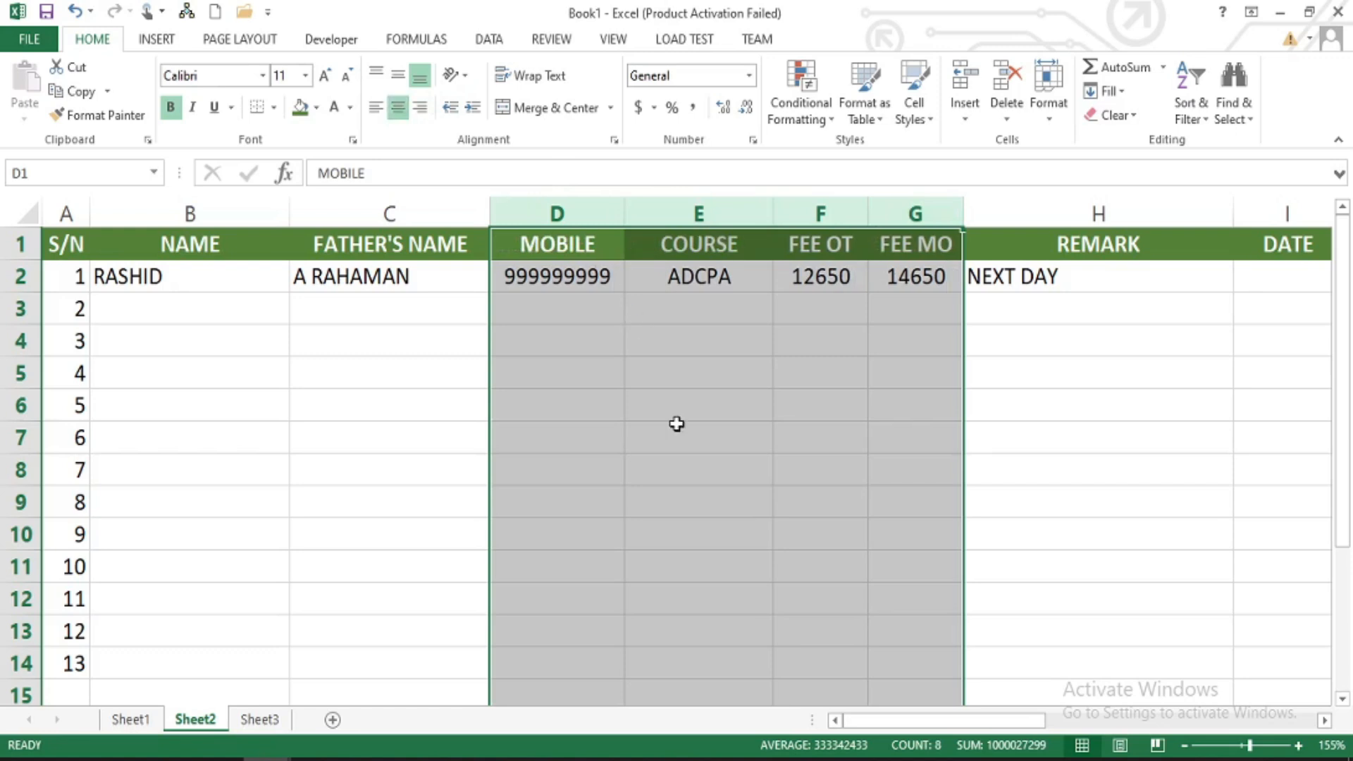
- Enter the second student's mobile number and the course O LEVEL in row 3
{"action": "left_click", "coordinate": [580, 307]}
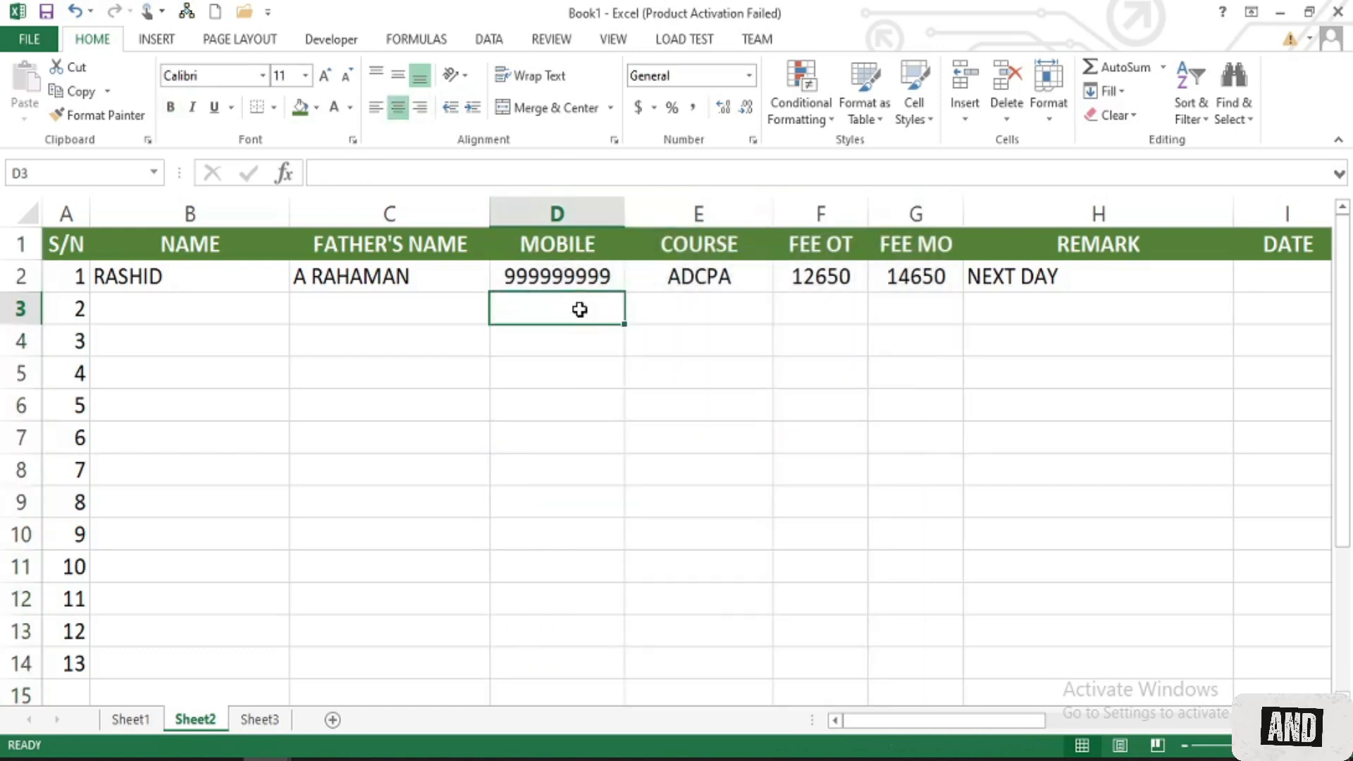
{"action": "type", "text": "443535345"}
{"action": "key", "text": "Return"}
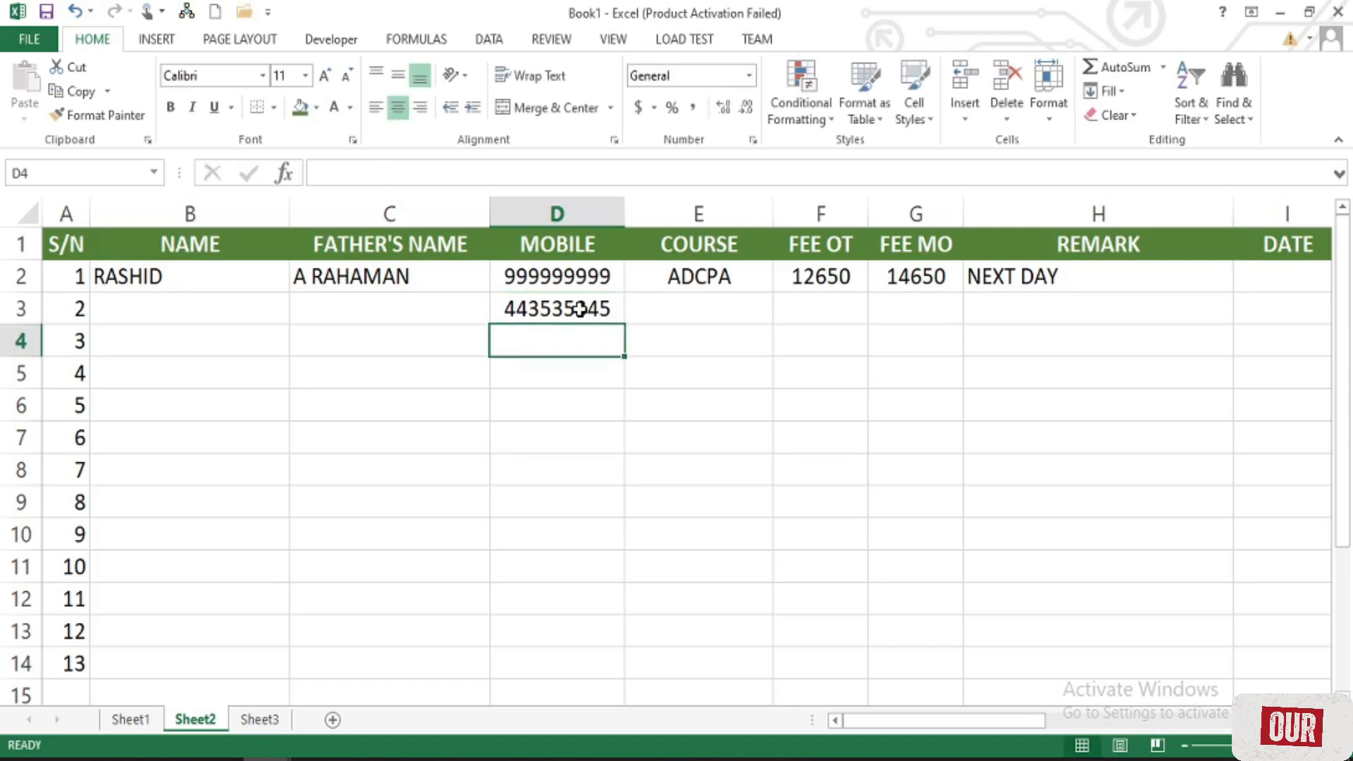
{"action": "key", "text": "Up"}
{"action": "key", "text": "Right"}
{"action": "type", "text": "O LEVEL"}
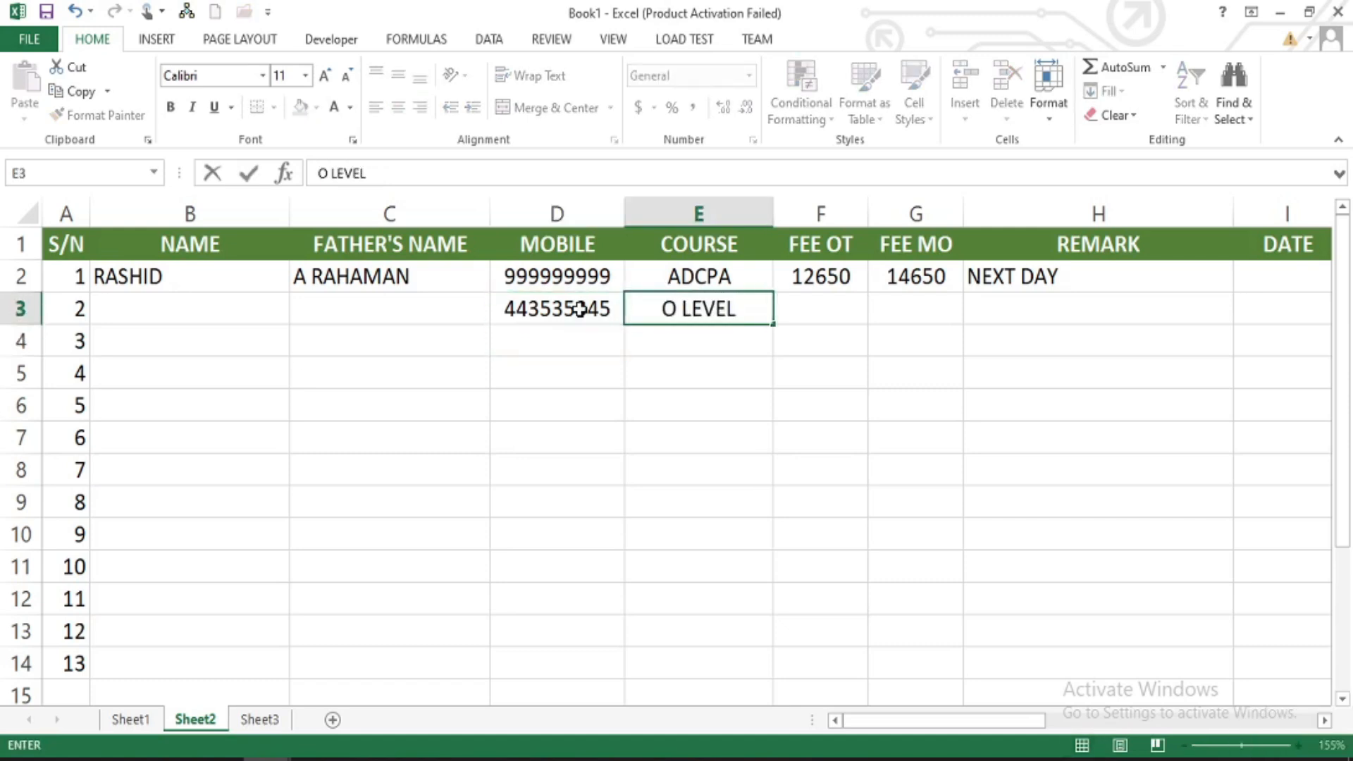
{"action": "key", "text": "Tab"}
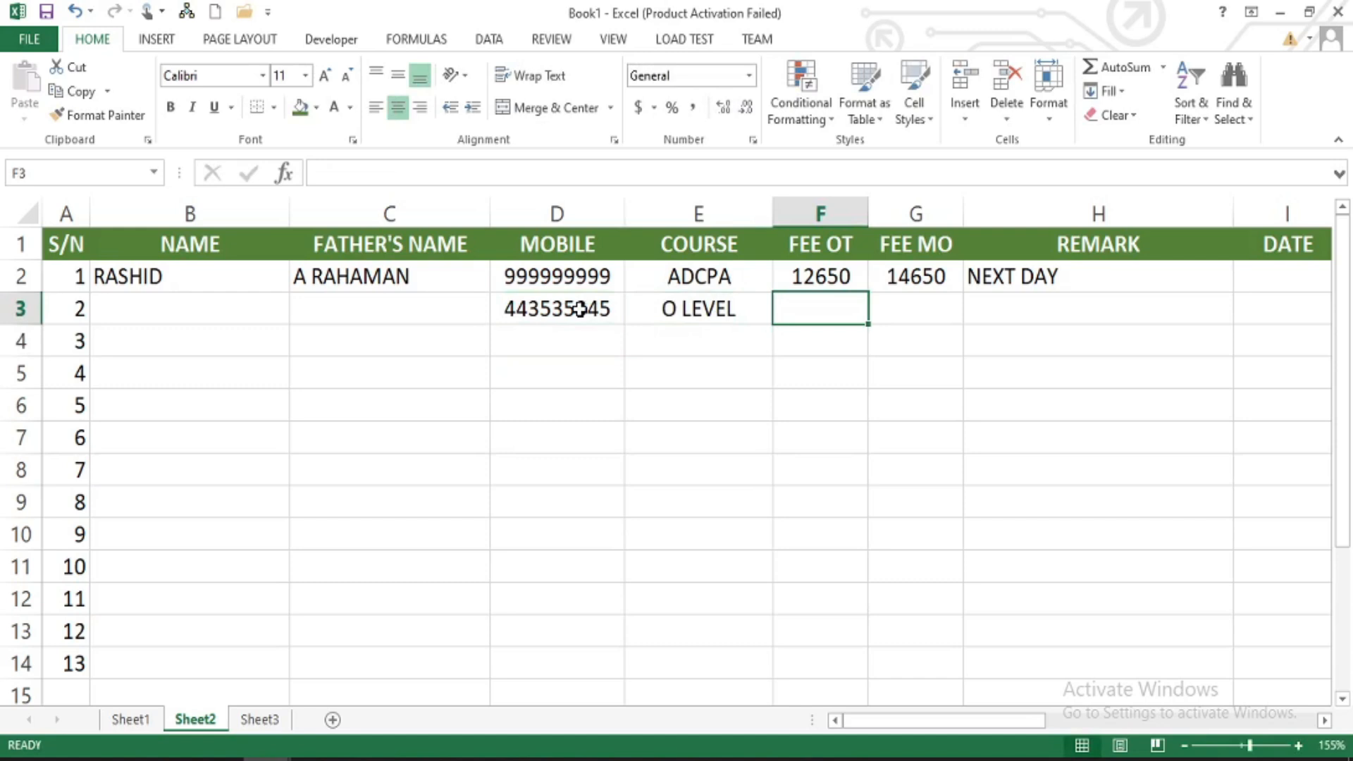
- Look over the name, serial number, date and follow-up cells in the rows under the header
{"action": "left_click_drag", "start_coordinate": [279, 283], "coordinate": [393, 437]}
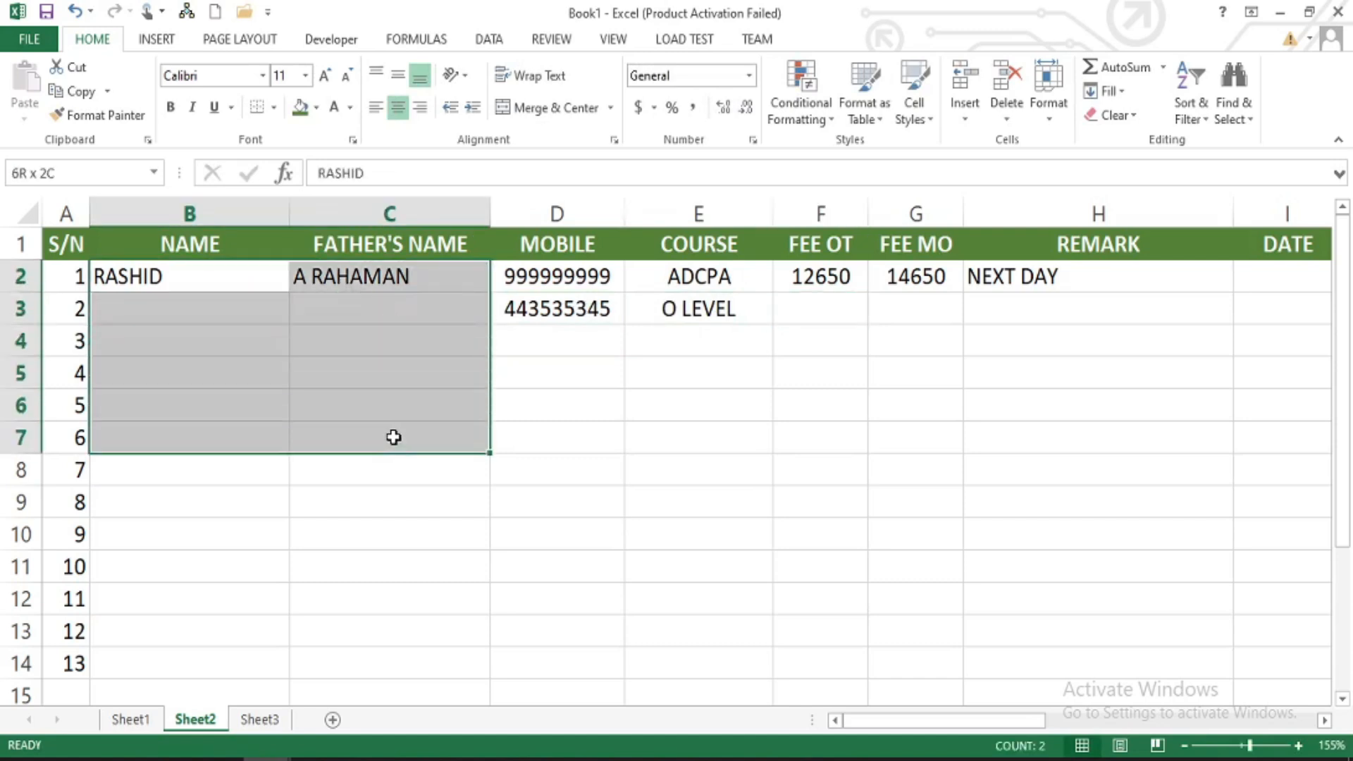
{"action": "left_click", "coordinate": [74, 272]}
{"action": "left_click_drag", "start_coordinate": [73, 271], "coordinate": [79, 507]}
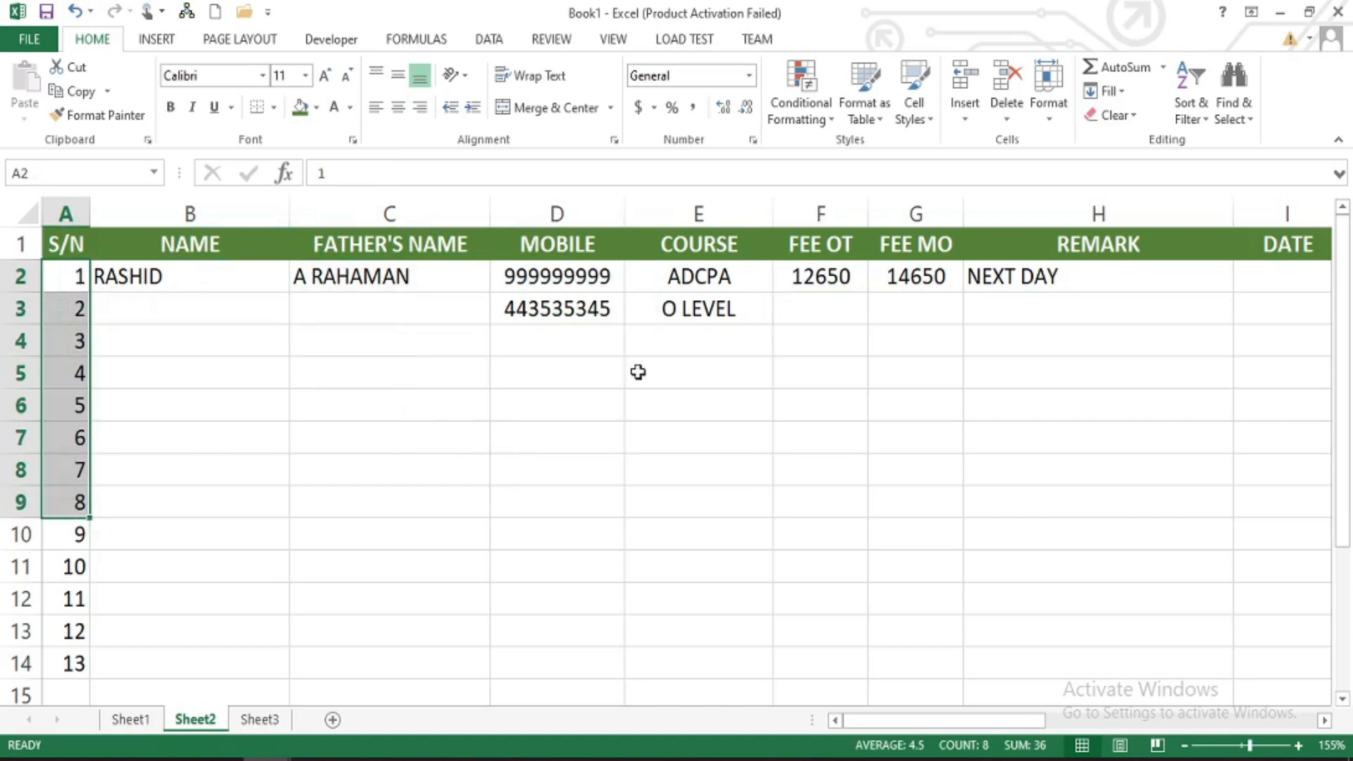
{"action": "scroll", "coordinate": [818, 344], "scroll_direction": "right", "scroll_amount": 3}
{"action": "scroll", "coordinate": [822, 345], "scroll_direction": "left", "scroll_amount": 1}
{"action": "left_click", "coordinate": [834, 287]}
{"action": "left_click_drag", "start_coordinate": [1042, 281], "coordinate": [1309, 438]}
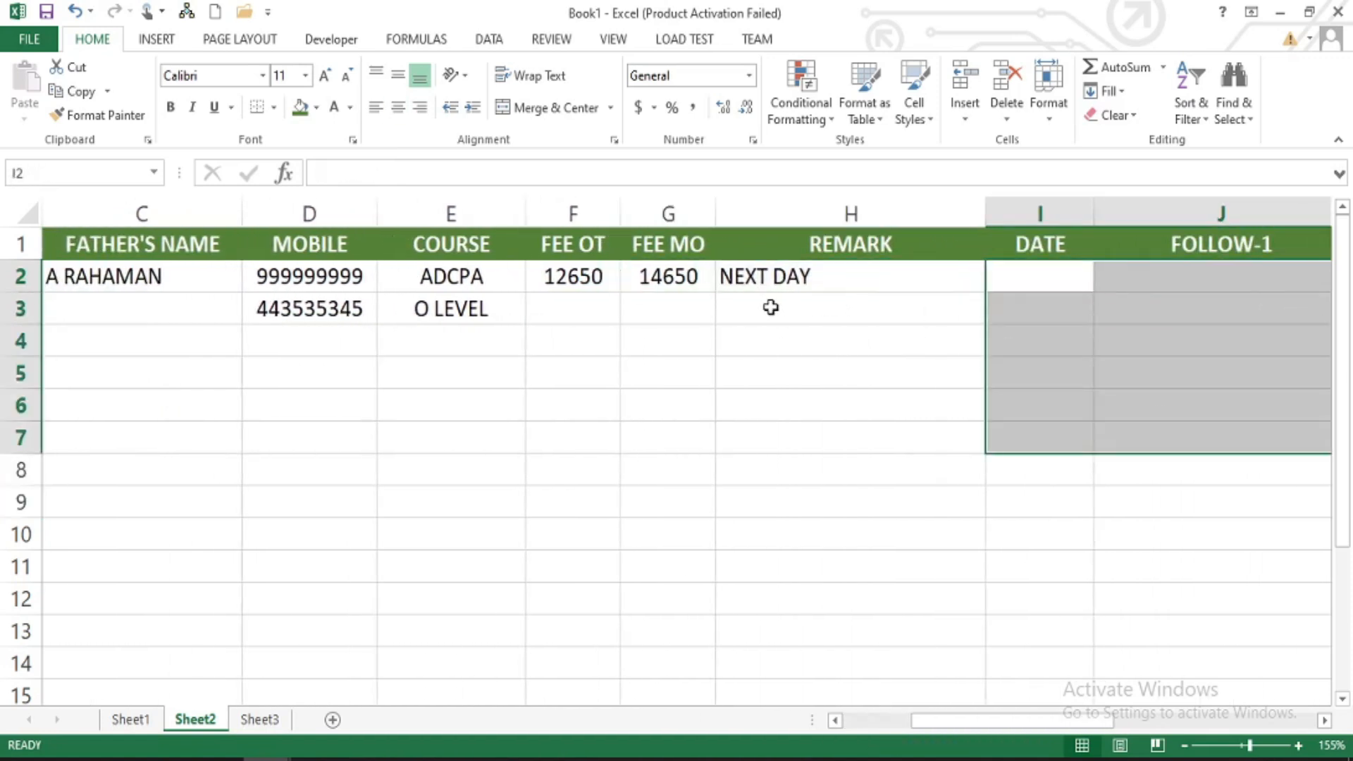
{"action": "left_click", "coordinate": [770, 308]}
{"action": "scroll", "coordinate": [770, 308], "scroll_direction": "left", "scroll_amount": 2}
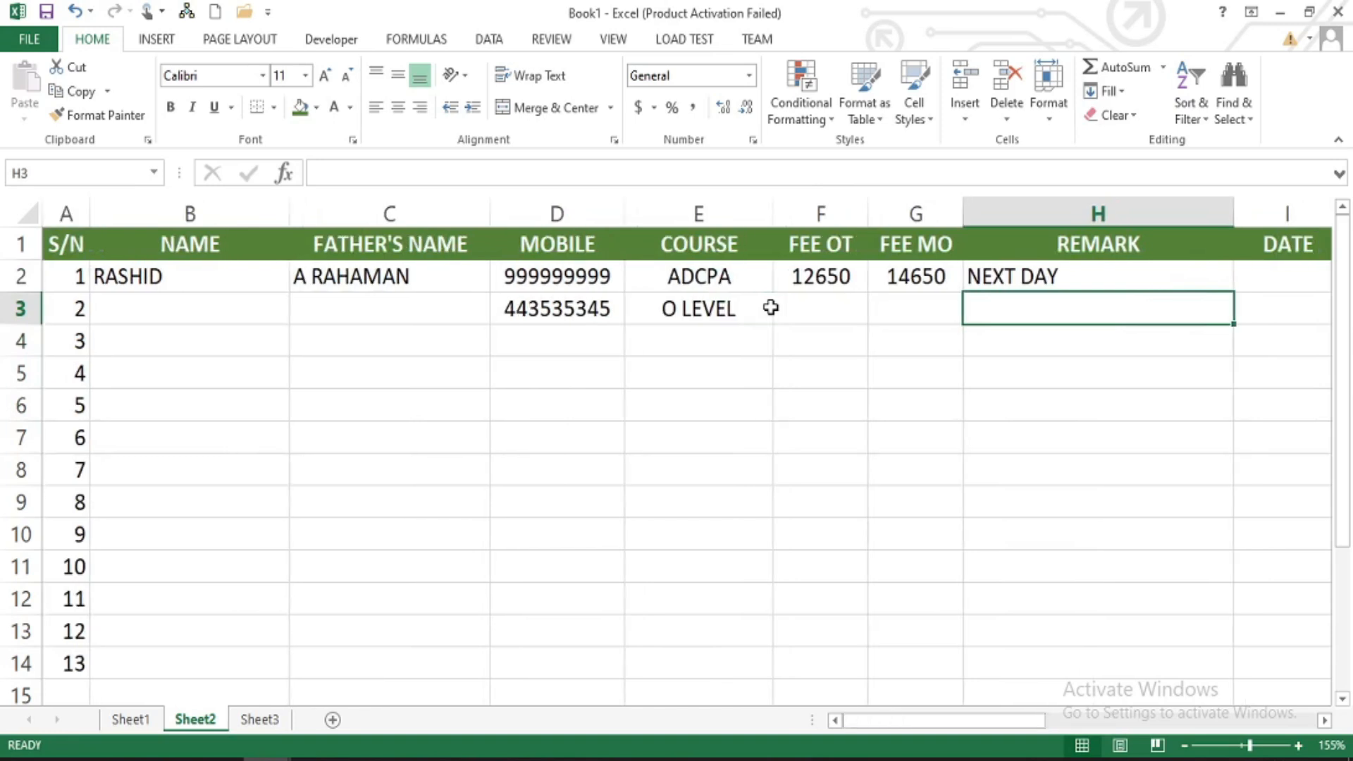
- Enter the second student's name and father's name in row 3
{"action": "left_click", "coordinate": [164, 316]}
{"action": "type", "text": "ARC"}
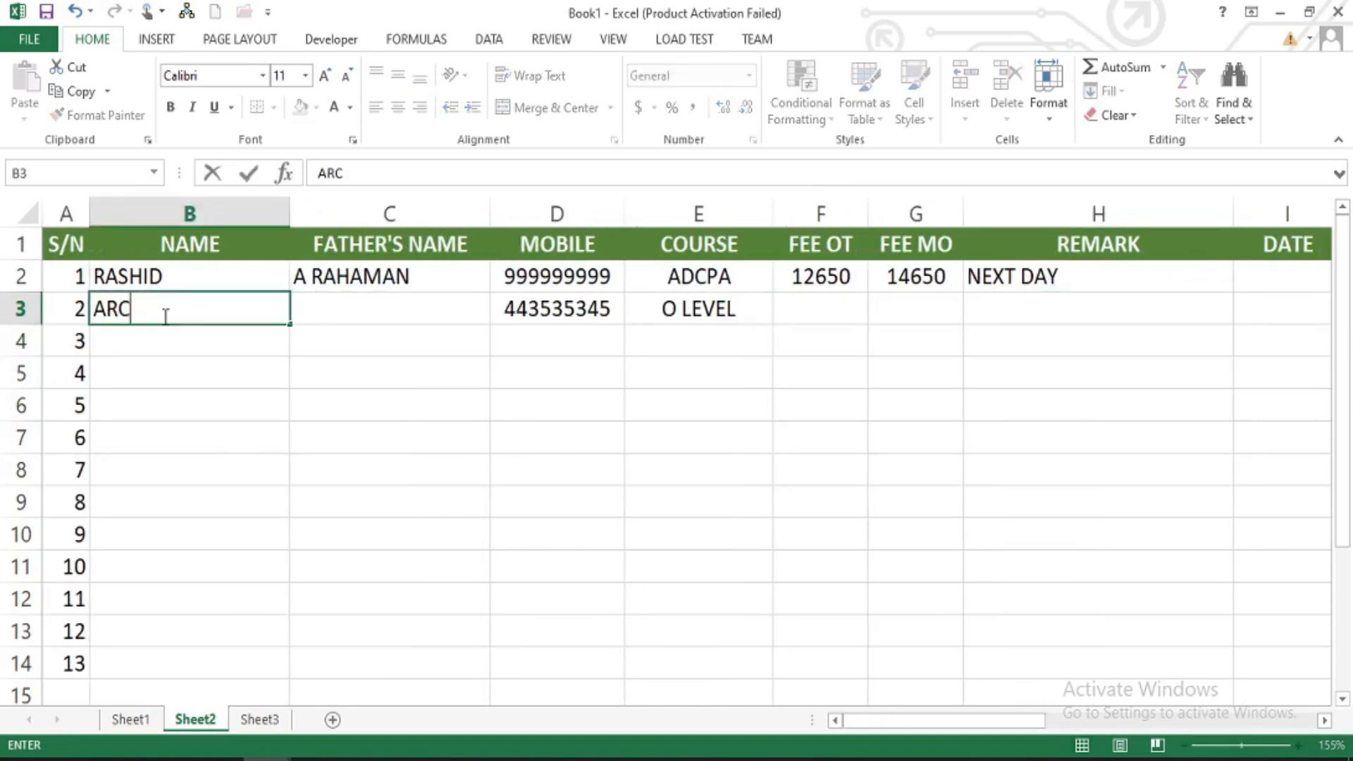
{"action": "type", "text": "HANA"}
{"action": "key", "text": "Tab"}
{"action": "type", "text": "MUKESH"}
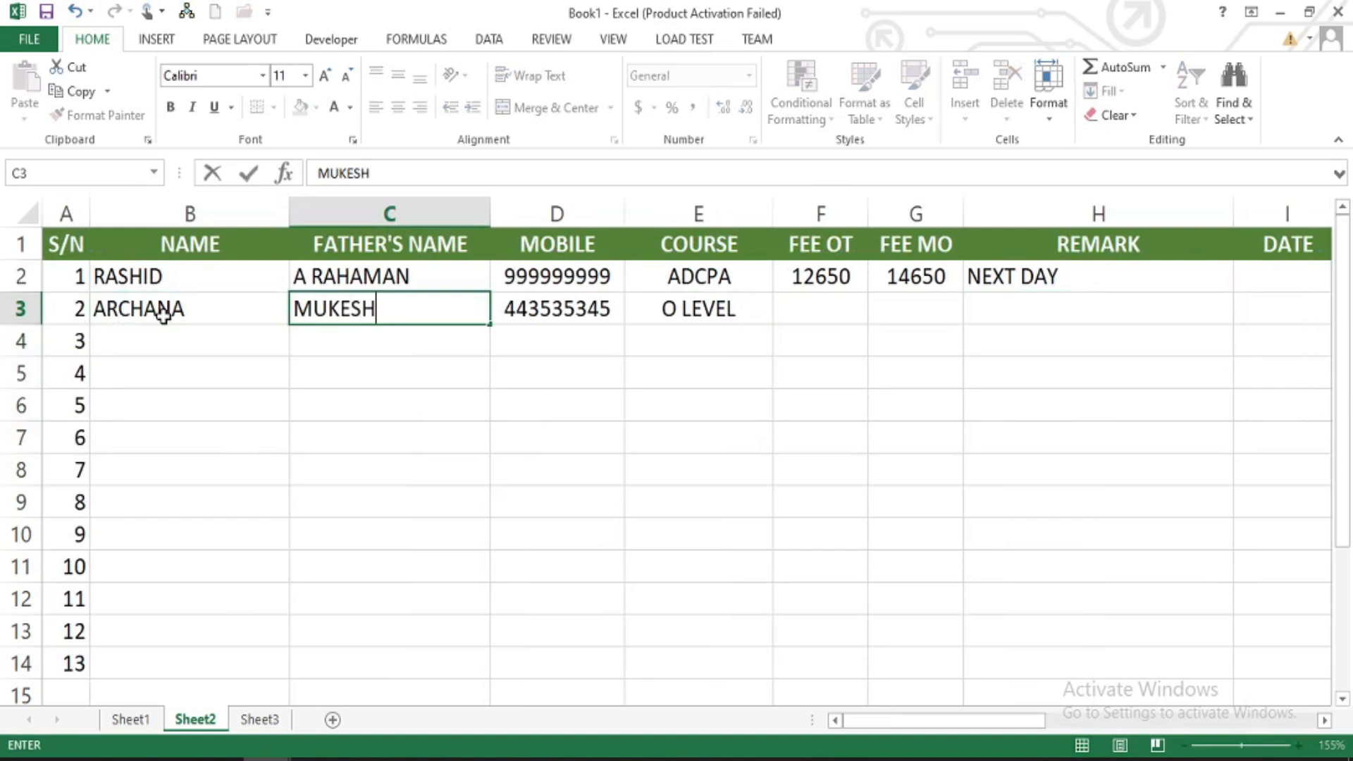
- Fill in the second student's fees in row 3: FEE OT 16650 and FEE MO 18650
{"action": "key", "text": "Tab"}
{"action": "key", "text": "Tab"}
{"action": "key", "text": "Tab"}
{"action": "type", "text": "16650"}
{"action": "key", "text": "Tab"}
{"action": "type", "text": "18650"}
{"action": "key", "text": "Tab"}
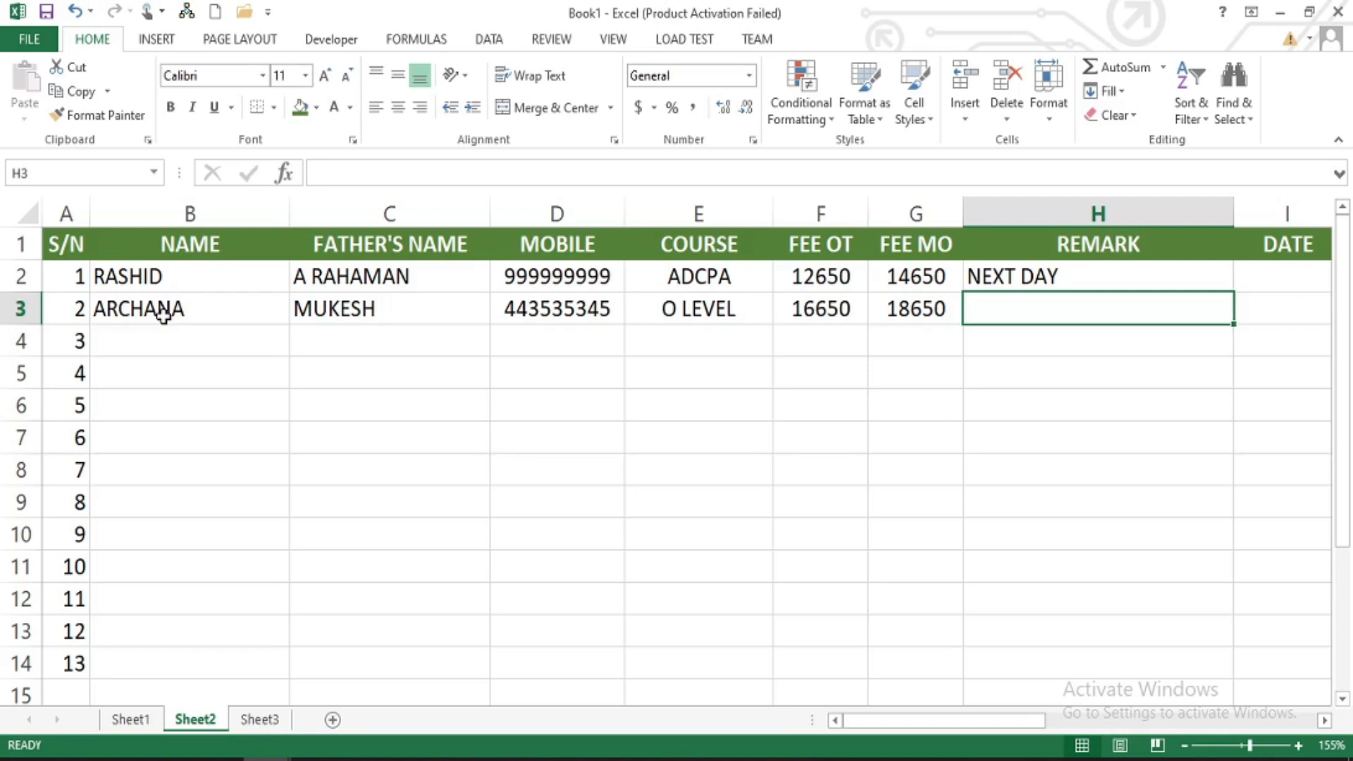
{"action": "left_click", "coordinate": [486, 408]}
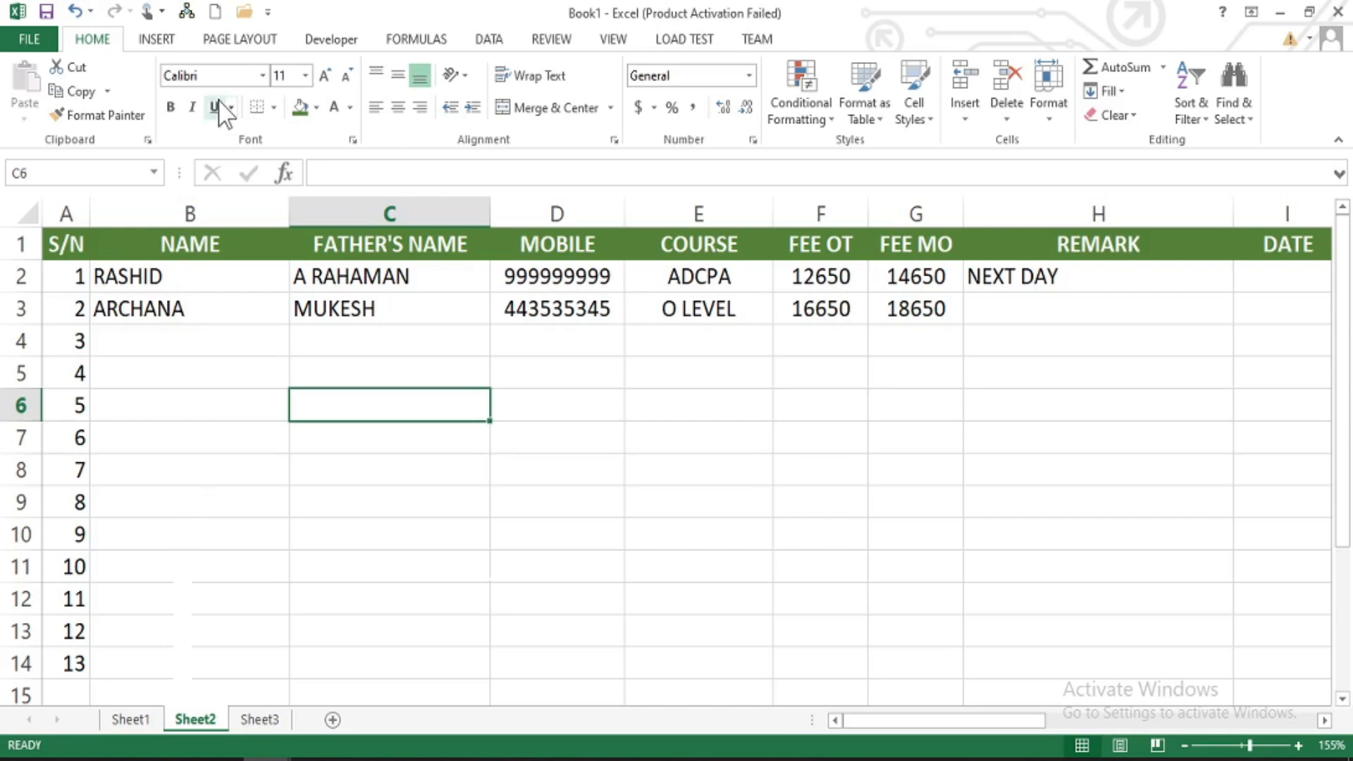
- Bring up the sheet's print preview and inspect the first page both enlarged and as a full page
{"action": "left_click", "coordinate": [29, 37]}
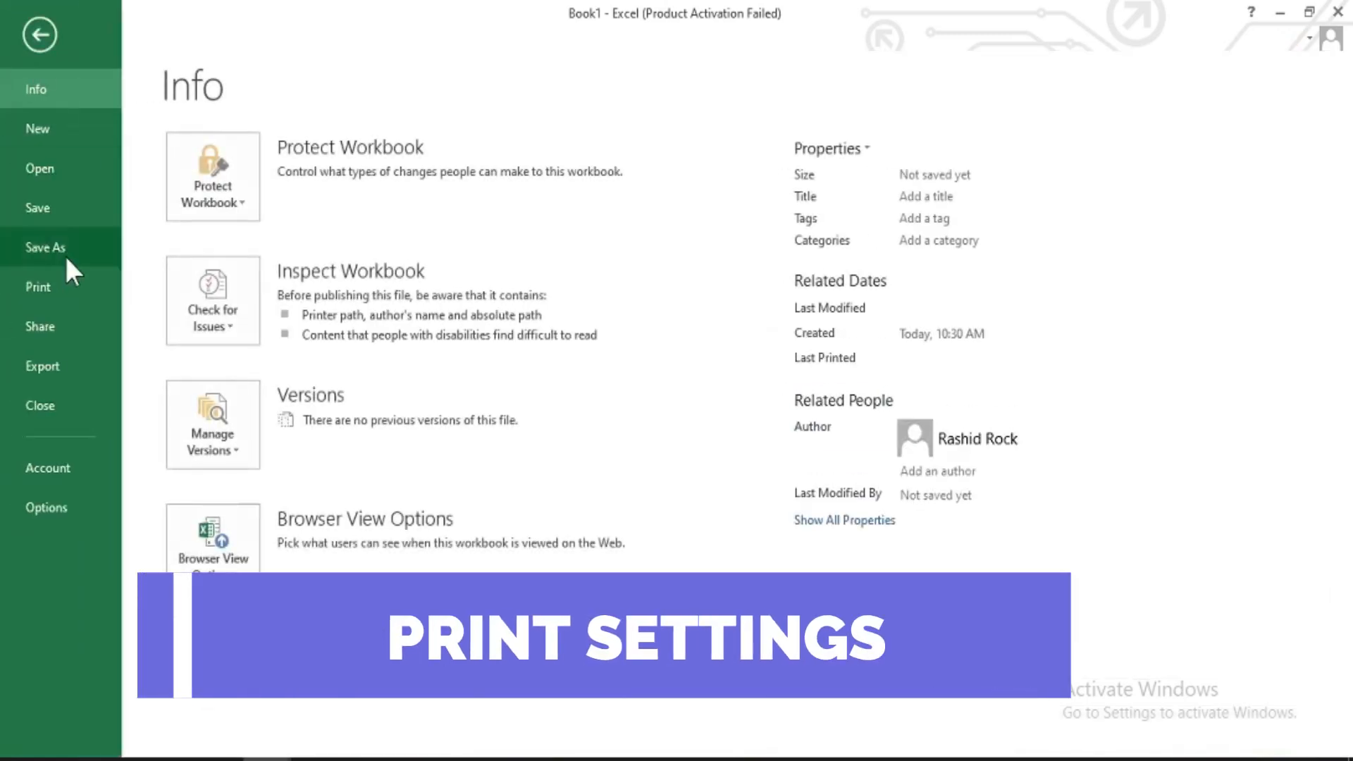
{"action": "left_click", "coordinate": [48, 294]}
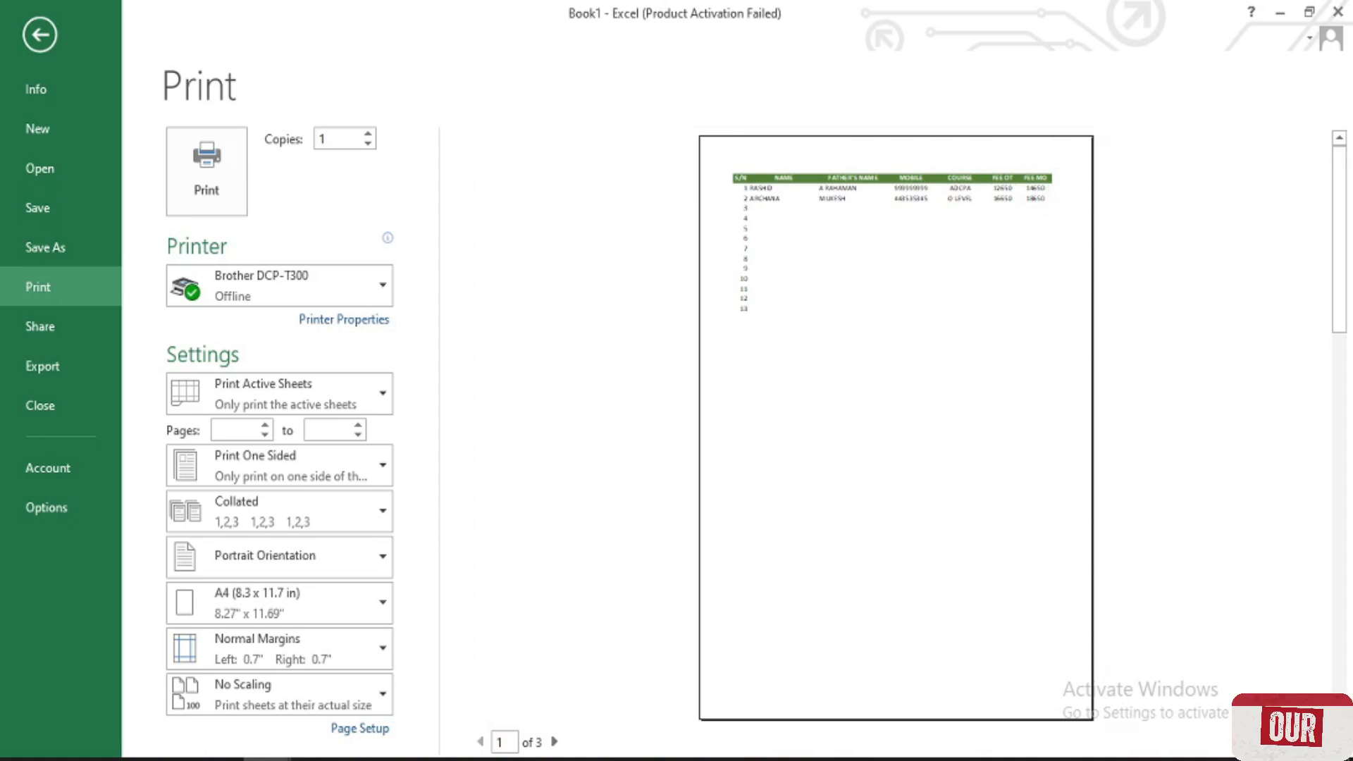
{"action": "left_click", "coordinate": [1337, 741]}
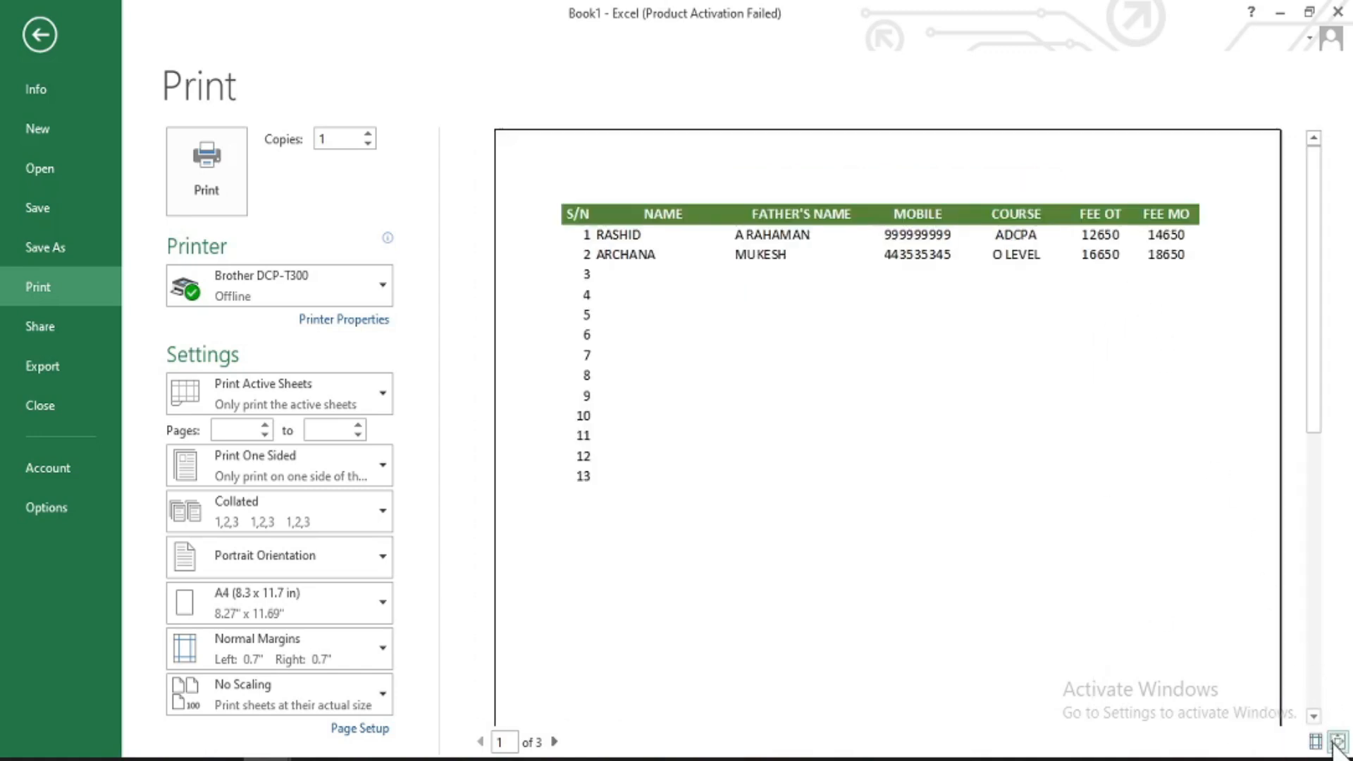
{"action": "left_click", "coordinate": [1336, 741]}
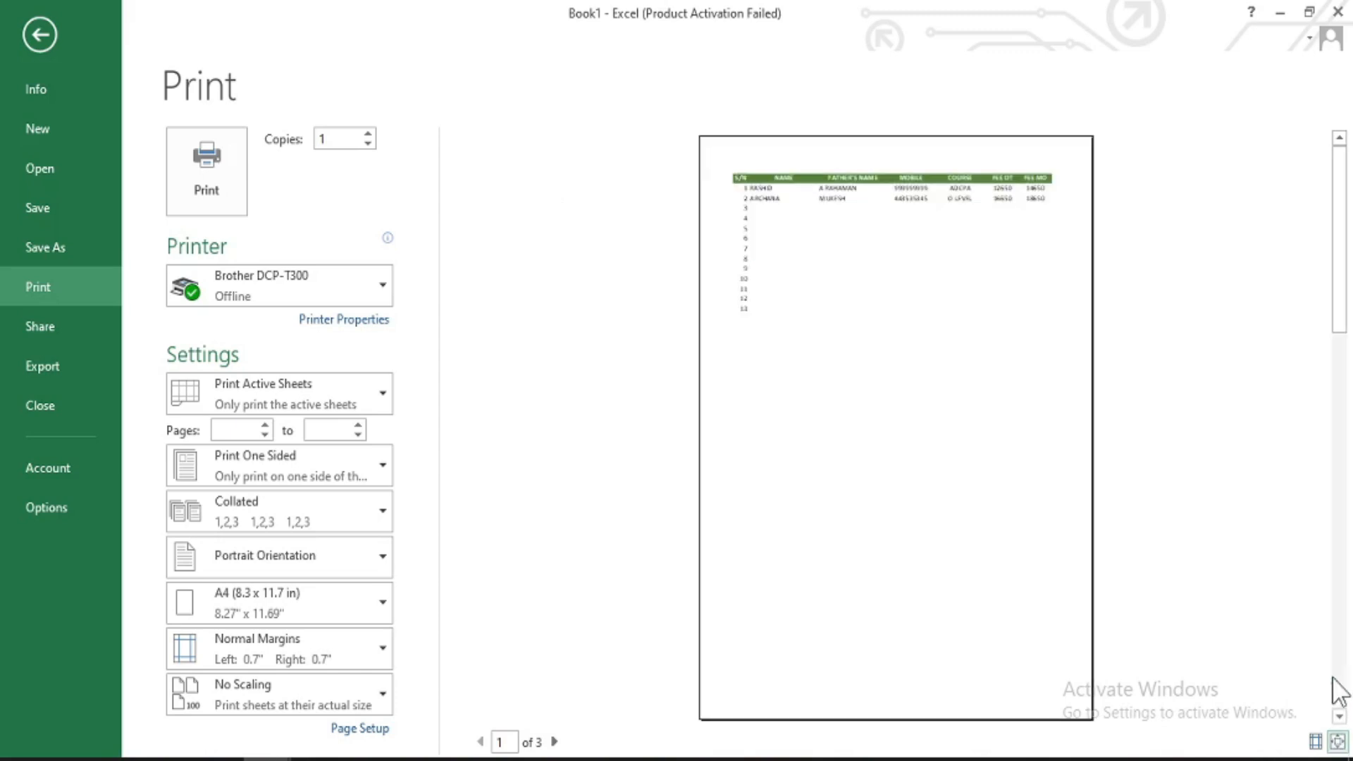
{"action": "left_click", "coordinate": [1337, 741]}
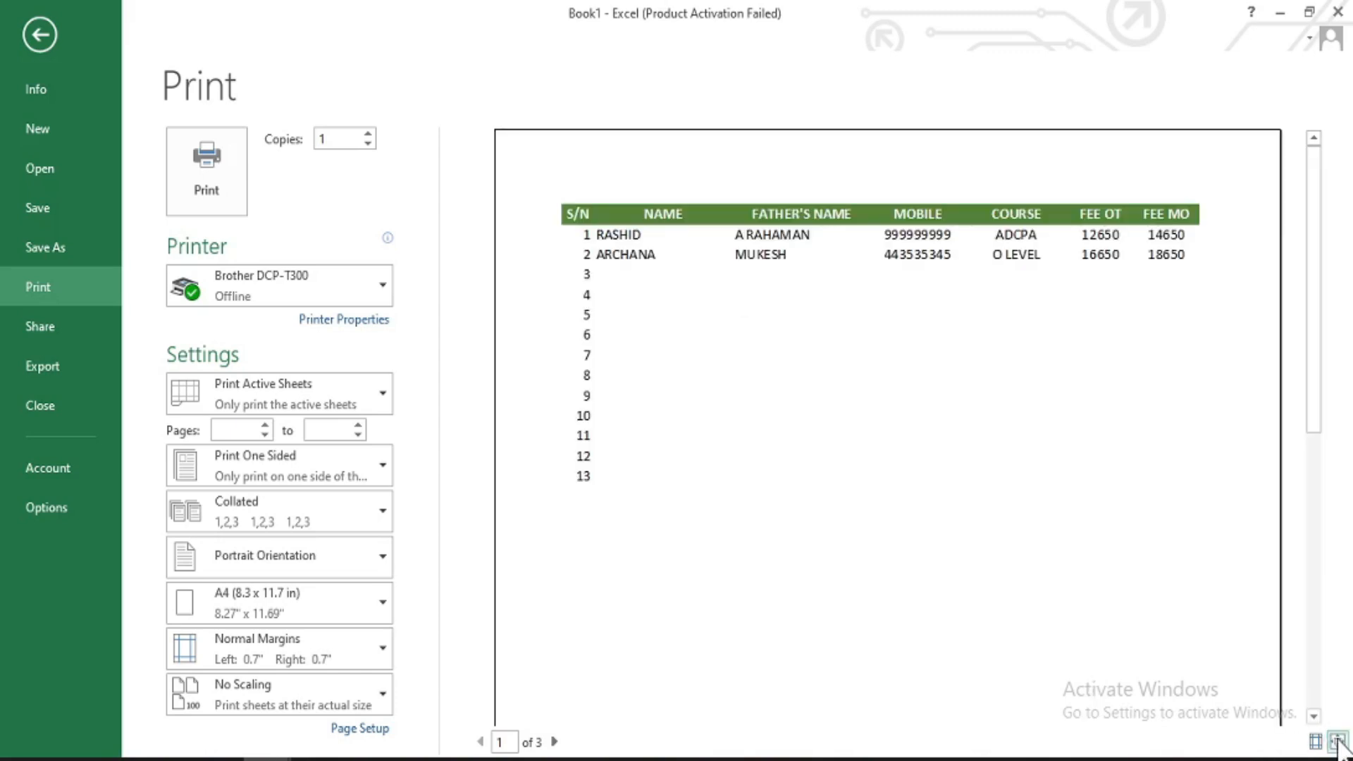
{"action": "left_click", "coordinate": [1336, 741]}
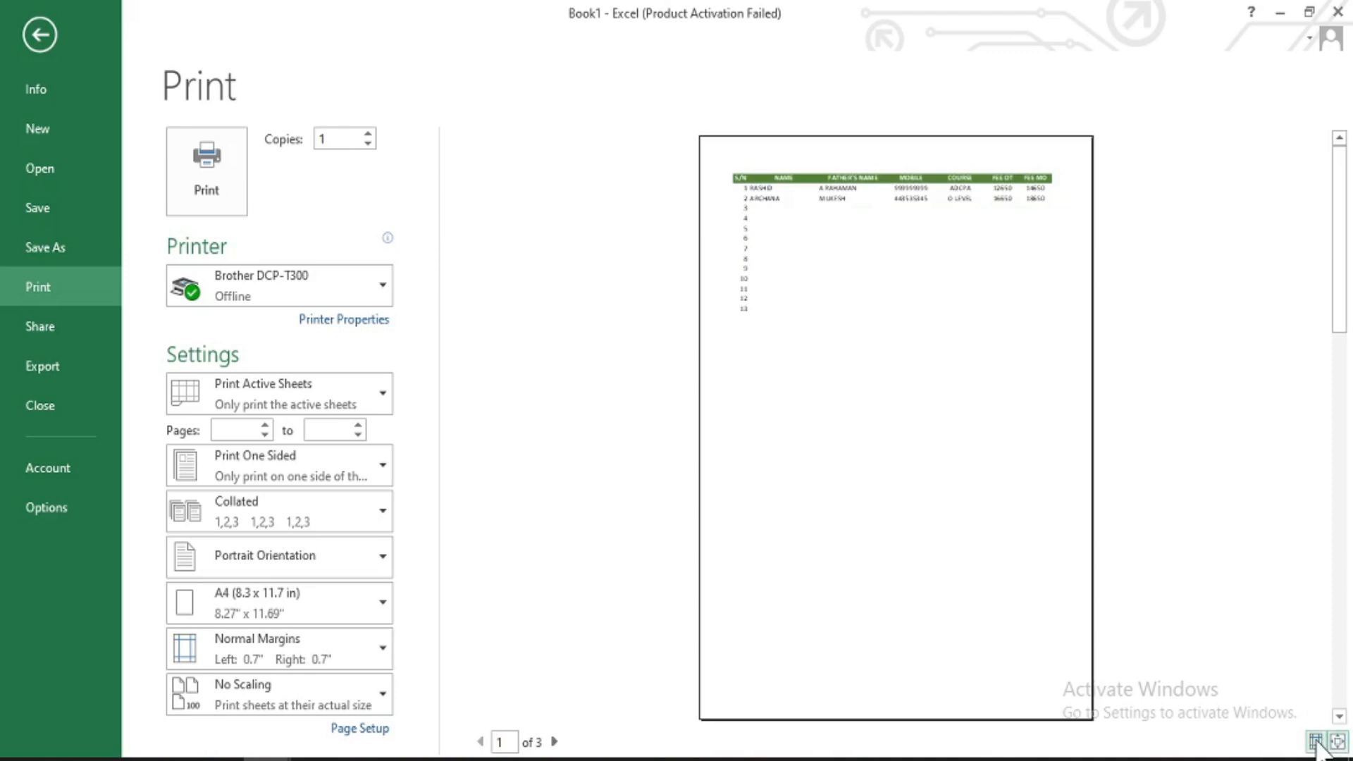
- Show the margin guides in the print preview, narrow the left margin to 0.35" and the right to 0.33", and reduce the top margin
{"action": "left_click", "coordinate": [1314, 741]}
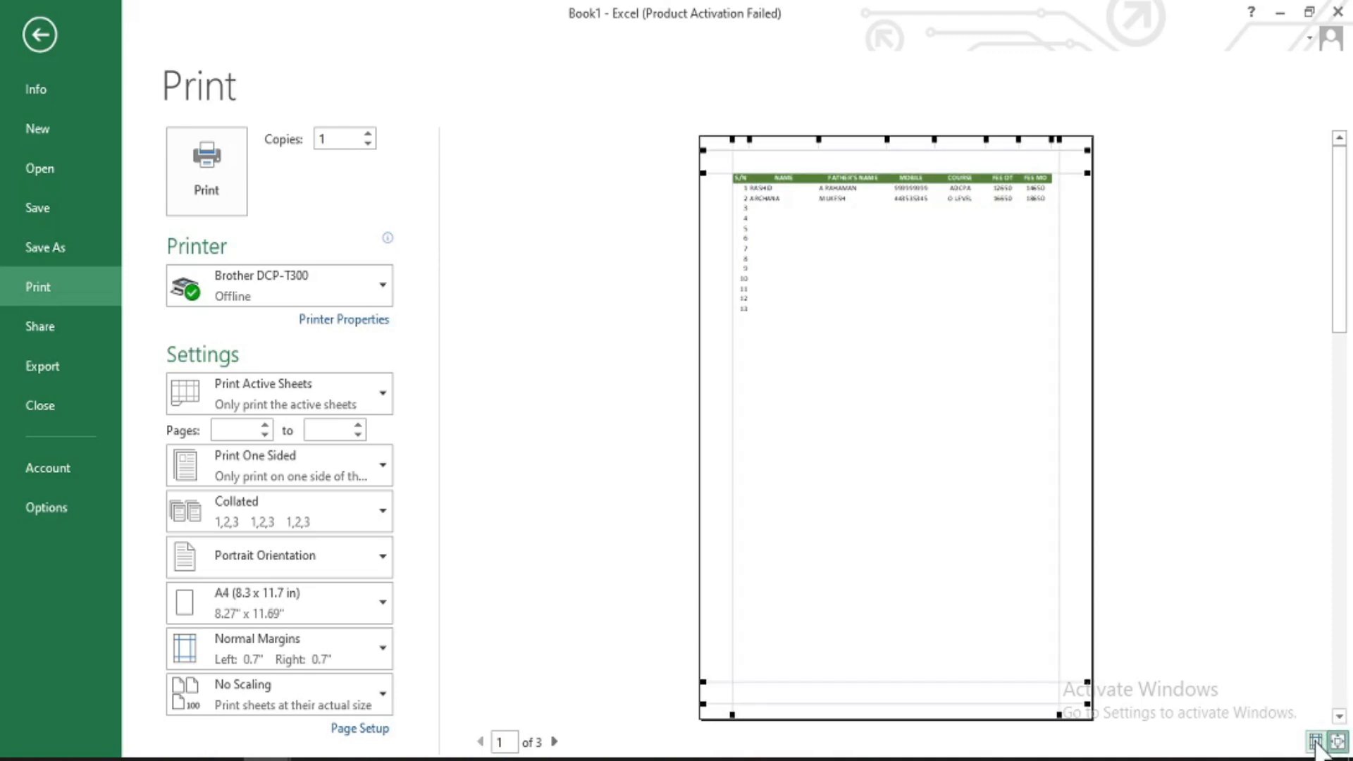
{"action": "left_click", "coordinate": [1058, 329]}
{"action": "left_click_drag", "start_coordinate": [1059, 329], "coordinate": [1078, 332]}
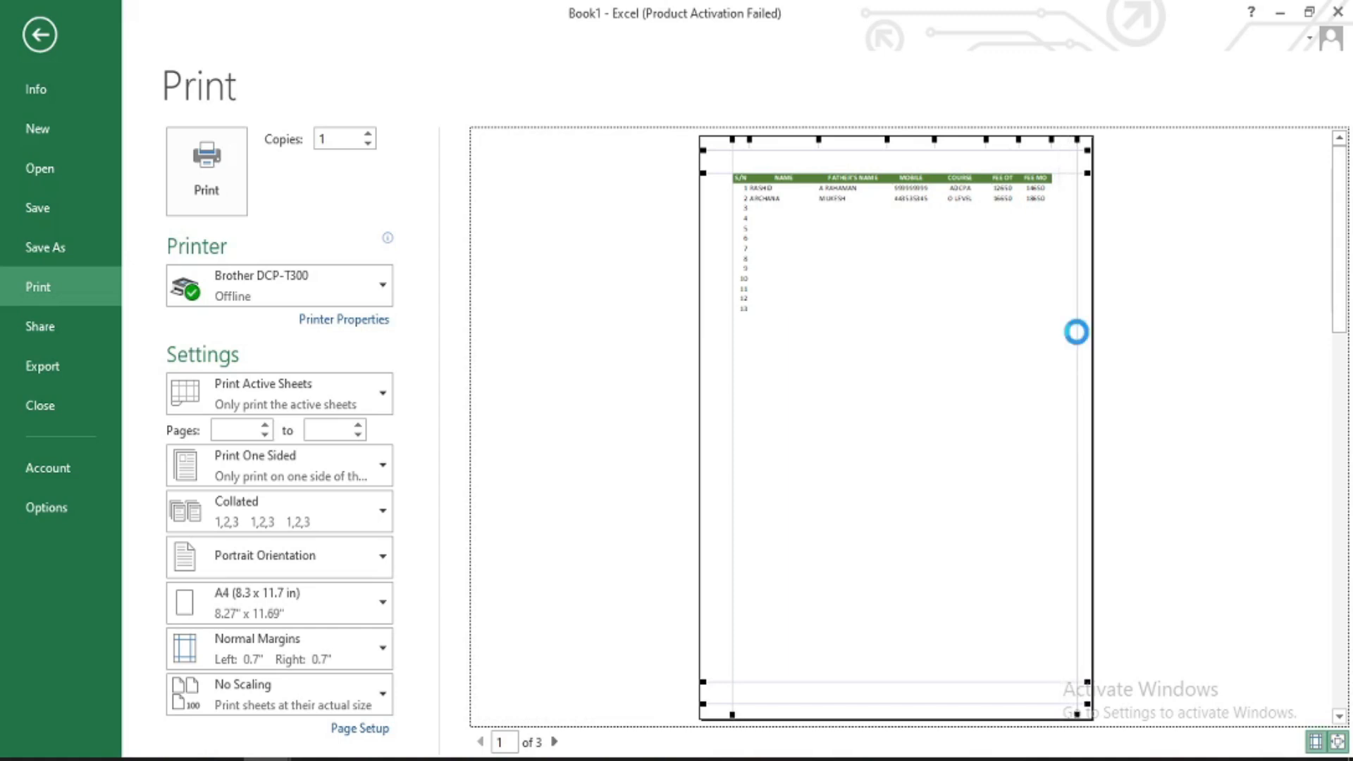
{"action": "left_click_drag", "start_coordinate": [733, 329], "coordinate": [714, 336]}
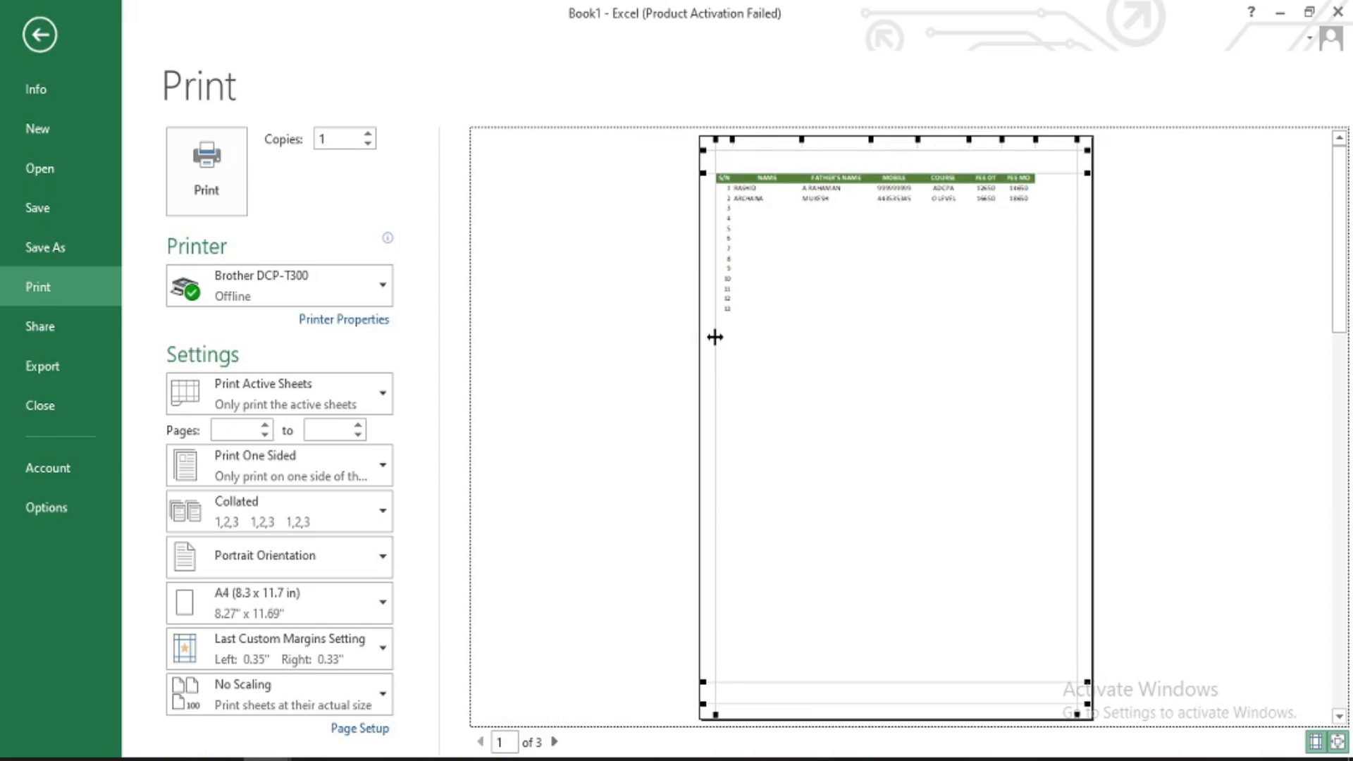
{"action": "left_click_drag", "start_coordinate": [1053, 150], "coordinate": [1052, 153]}
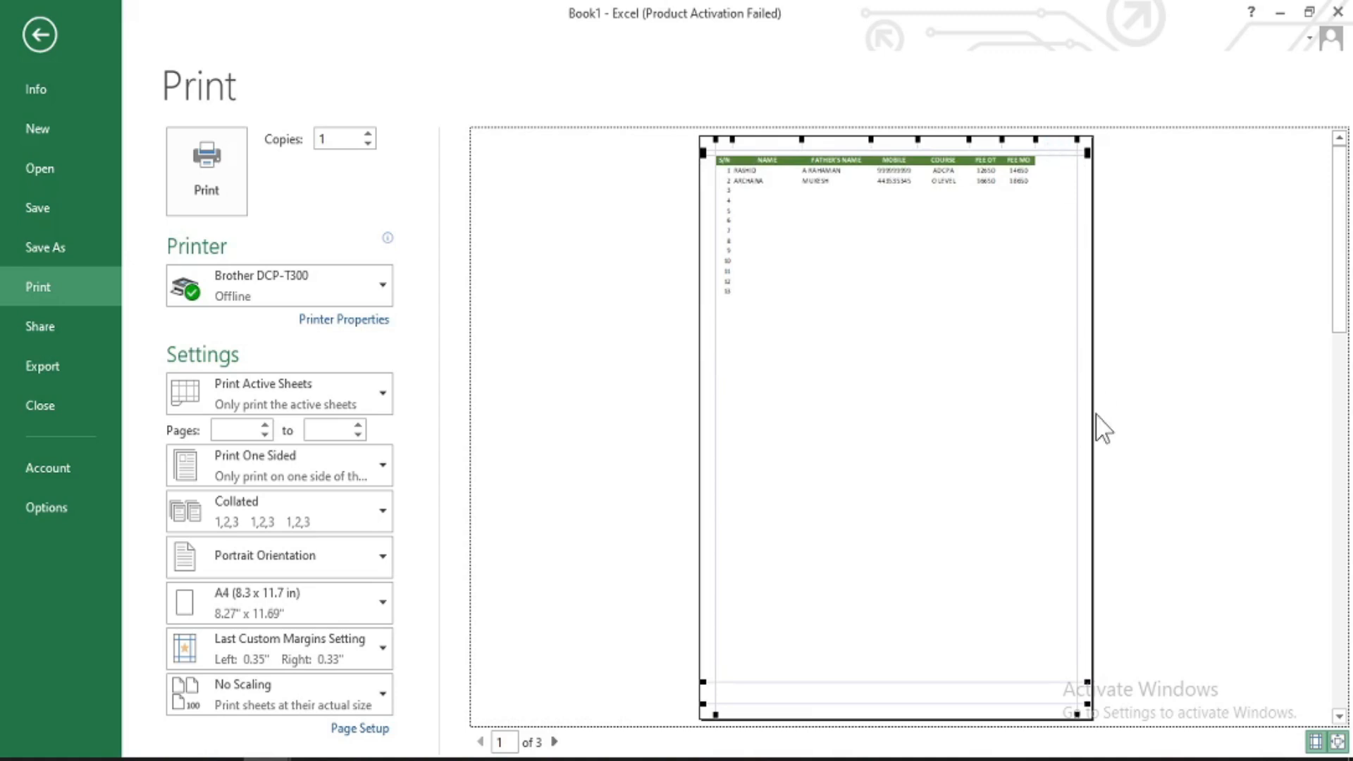
- Hide the margin guides, check the enlarged print preview, and return to the worksheet
{"action": "left_click", "coordinate": [1315, 741]}
{"action": "left_click", "coordinate": [1314, 741]}
{"action": "left_click", "coordinate": [1315, 741]}
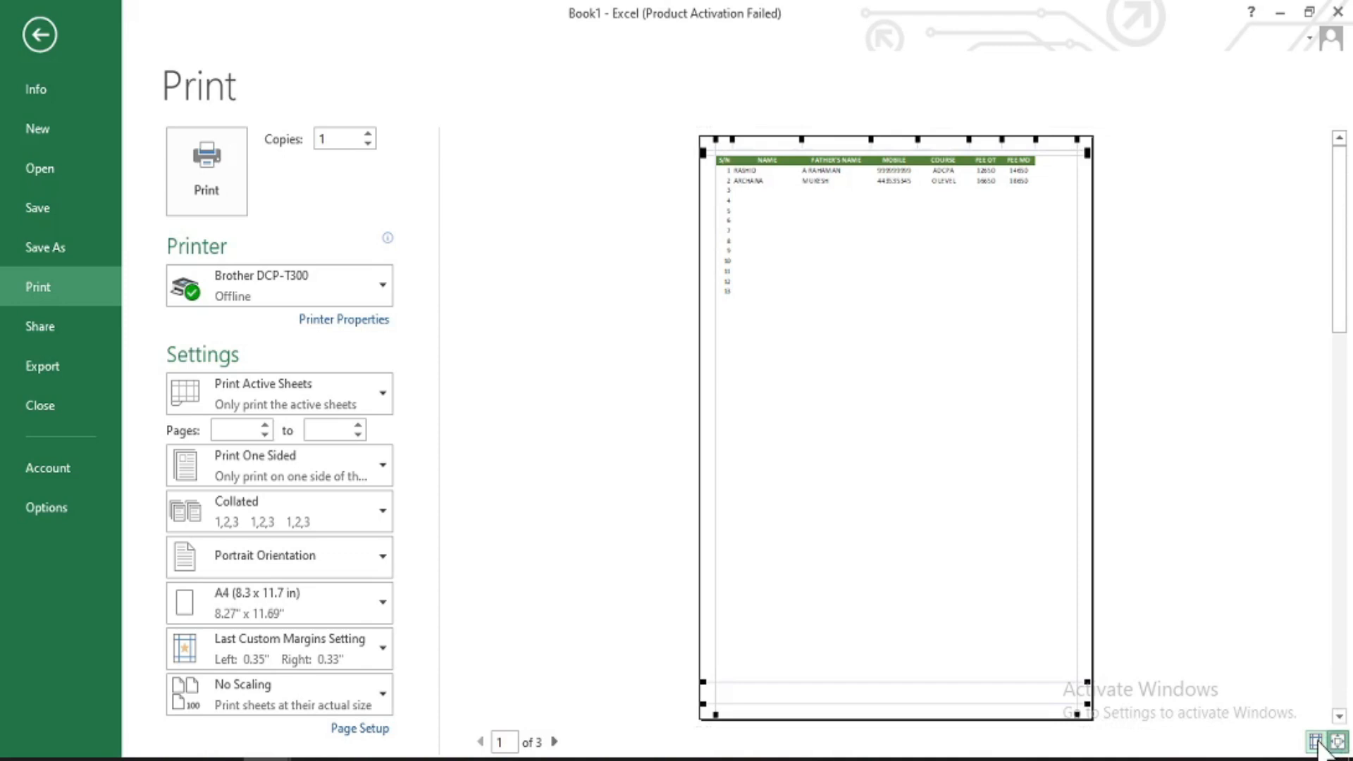
{"action": "left_click", "coordinate": [1315, 742]}
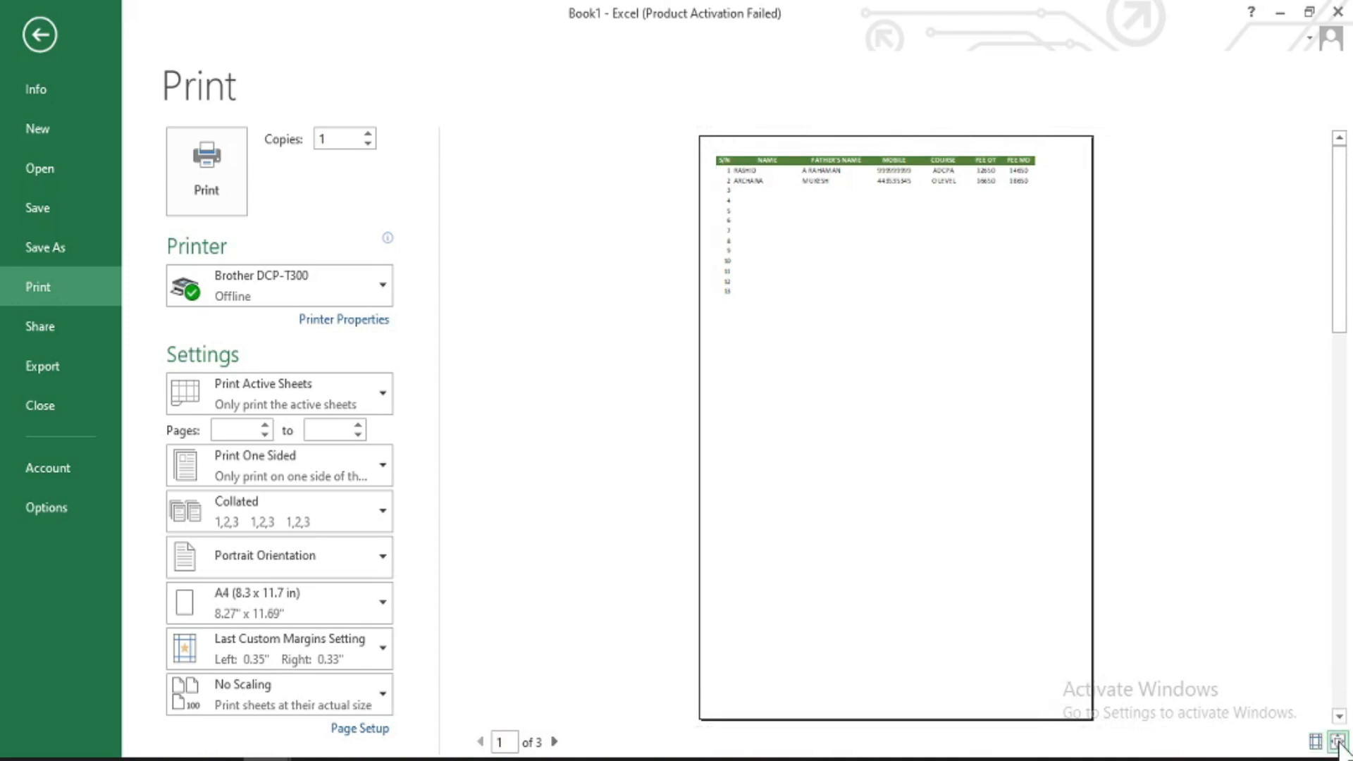
{"action": "left_click", "coordinate": [1337, 741]}
{"action": "left_click", "coordinate": [1337, 741]}
{"action": "left_click", "coordinate": [1337, 741]}
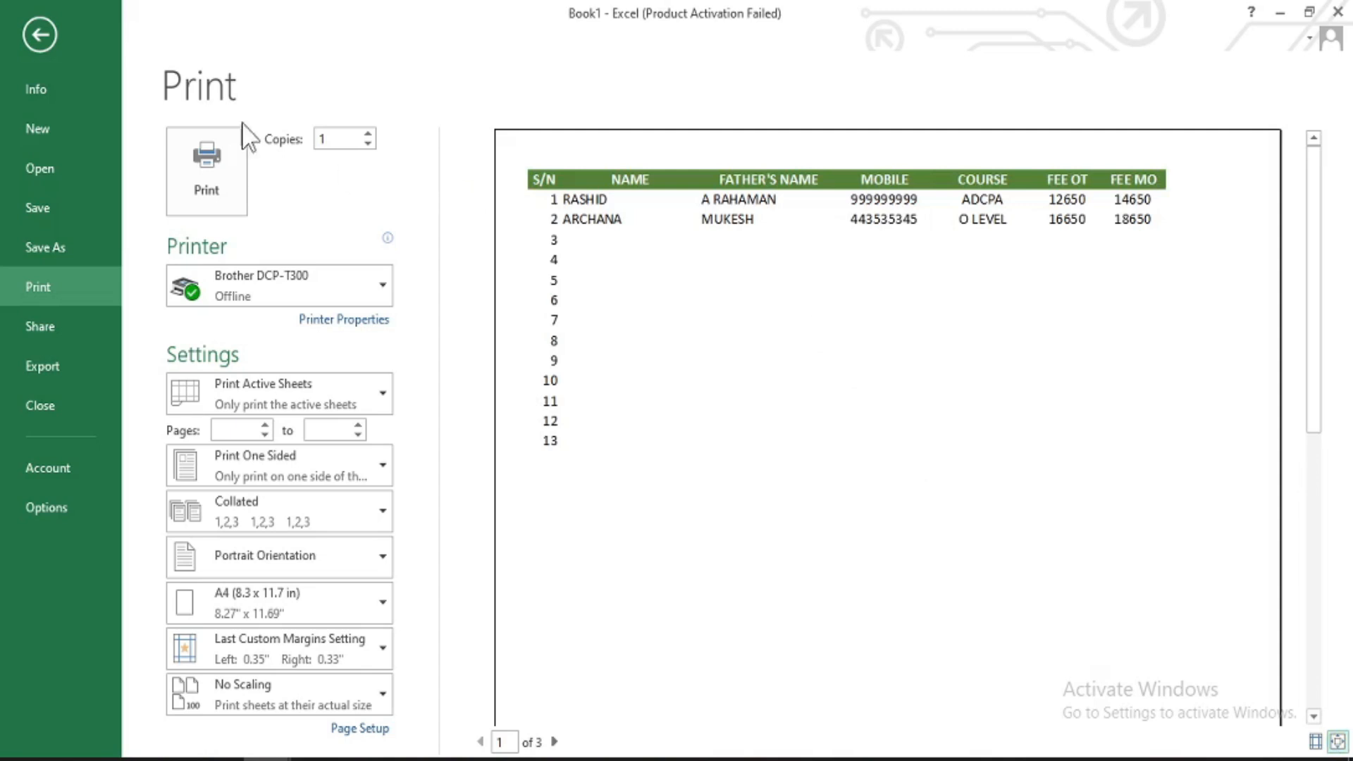
{"action": "left_click", "coordinate": [40, 33]}
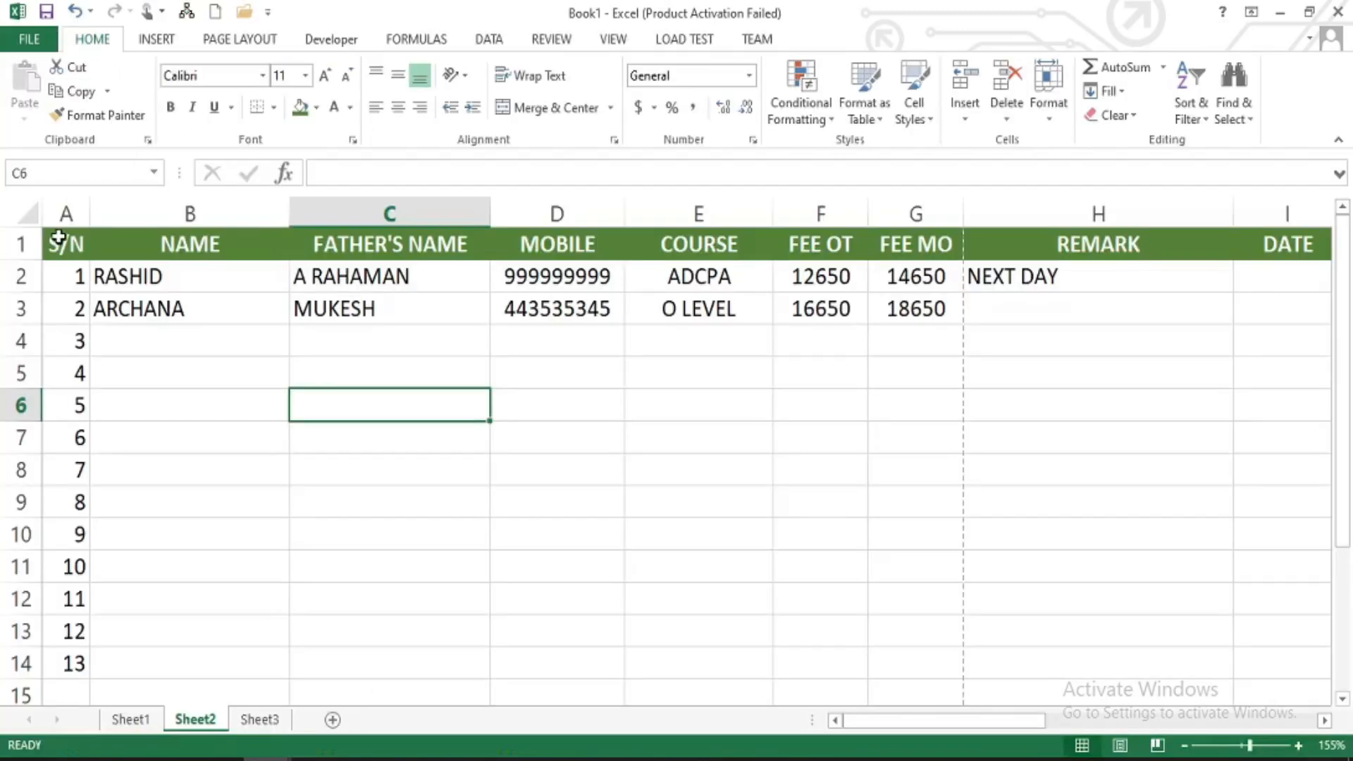
- Apply All Borders to the enquiry table from the header row down through row 46
{"action": "left_click", "coordinate": [58, 240]}
{"action": "left_click_drag", "start_coordinate": [58, 240], "coordinate": [301, 510]}
{"action": "scroll", "coordinate": [300, 511], "scroll_direction": "up", "scroll_amount": 10}
{"action": "scroll", "coordinate": [300, 511], "scroll_direction": "down", "scroll_amount": 12}
{"action": "scroll", "coordinate": [300, 511], "scroll_direction": "up", "scroll_amount": 12}
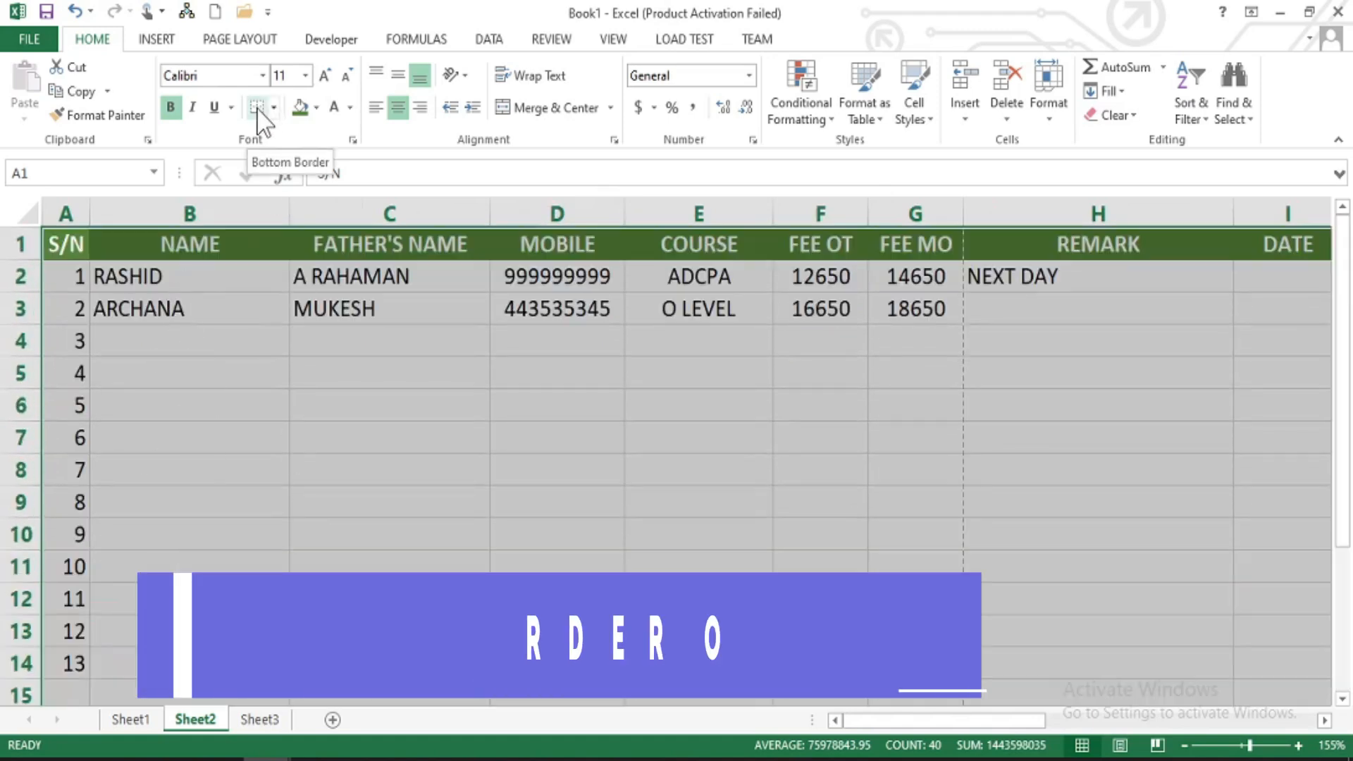
{"action": "left_click", "coordinate": [274, 107]}
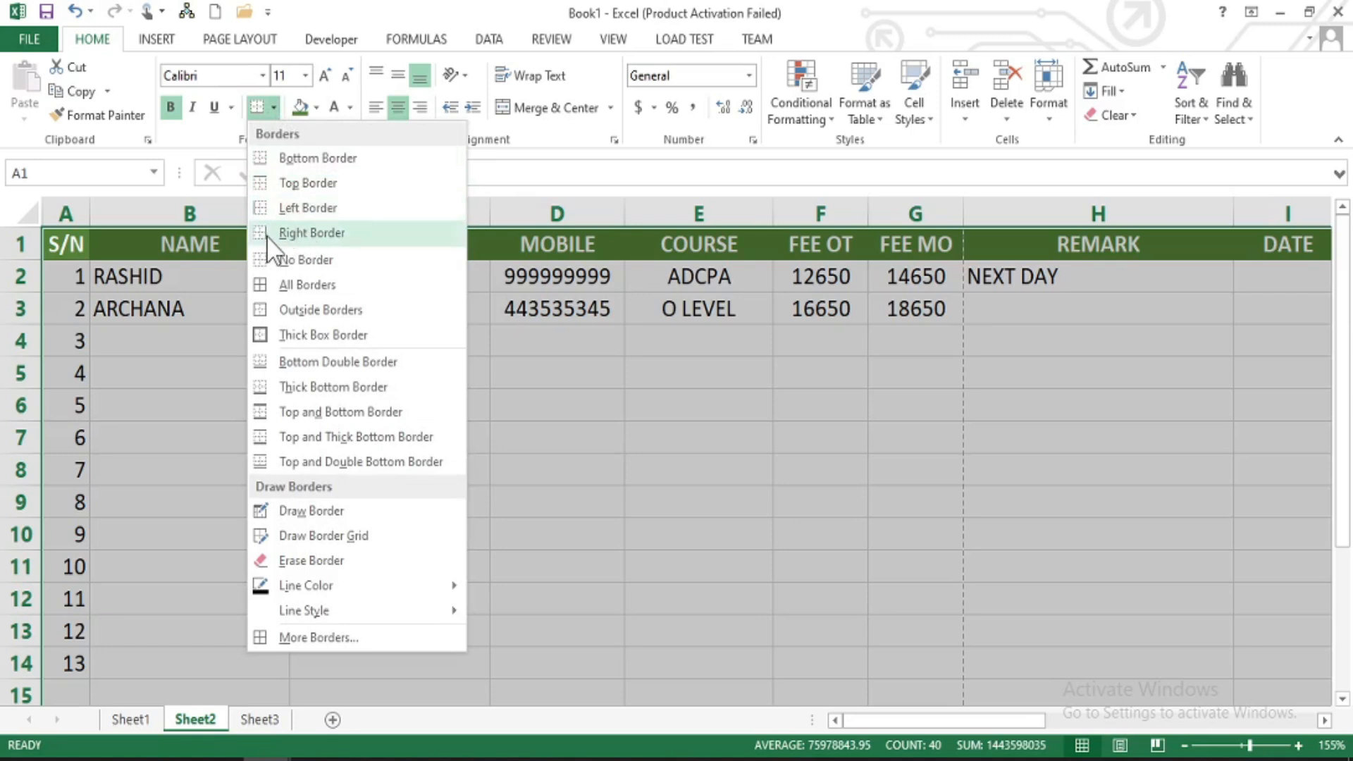
{"action": "left_click", "coordinate": [307, 285]}
- Examine where the bordered area ends below the data, comparing bordered and unbordered cells, and go back up to the student rows
{"action": "left_click", "coordinate": [563, 424]}
{"action": "scroll", "coordinate": [562, 424], "scroll_direction": "down", "scroll_amount": 4}
{"action": "scroll", "coordinate": [562, 424], "scroll_direction": "down", "scroll_amount": 8}
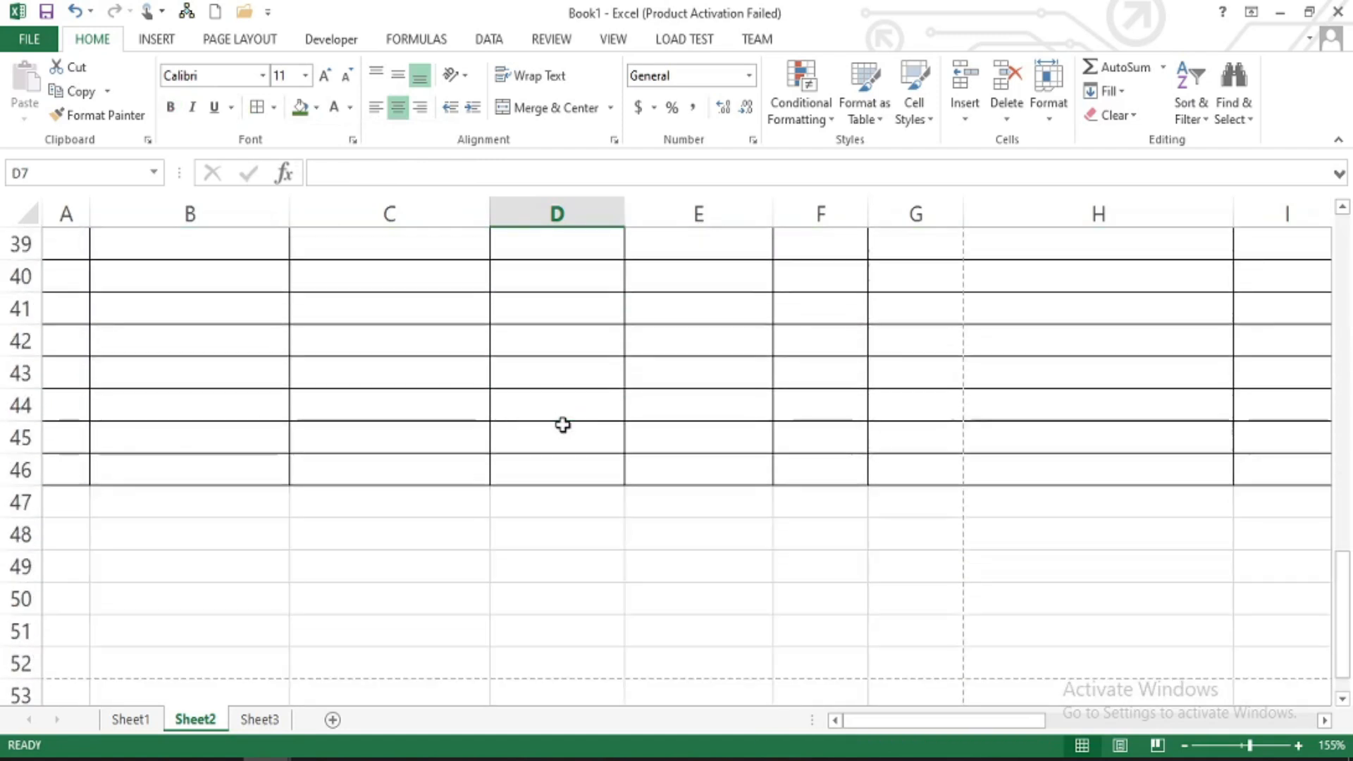
{"action": "left_click_drag", "start_coordinate": [422, 599], "coordinate": [235, 519]}
{"action": "left_click_drag", "start_coordinate": [446, 318], "coordinate": [743, 422]}
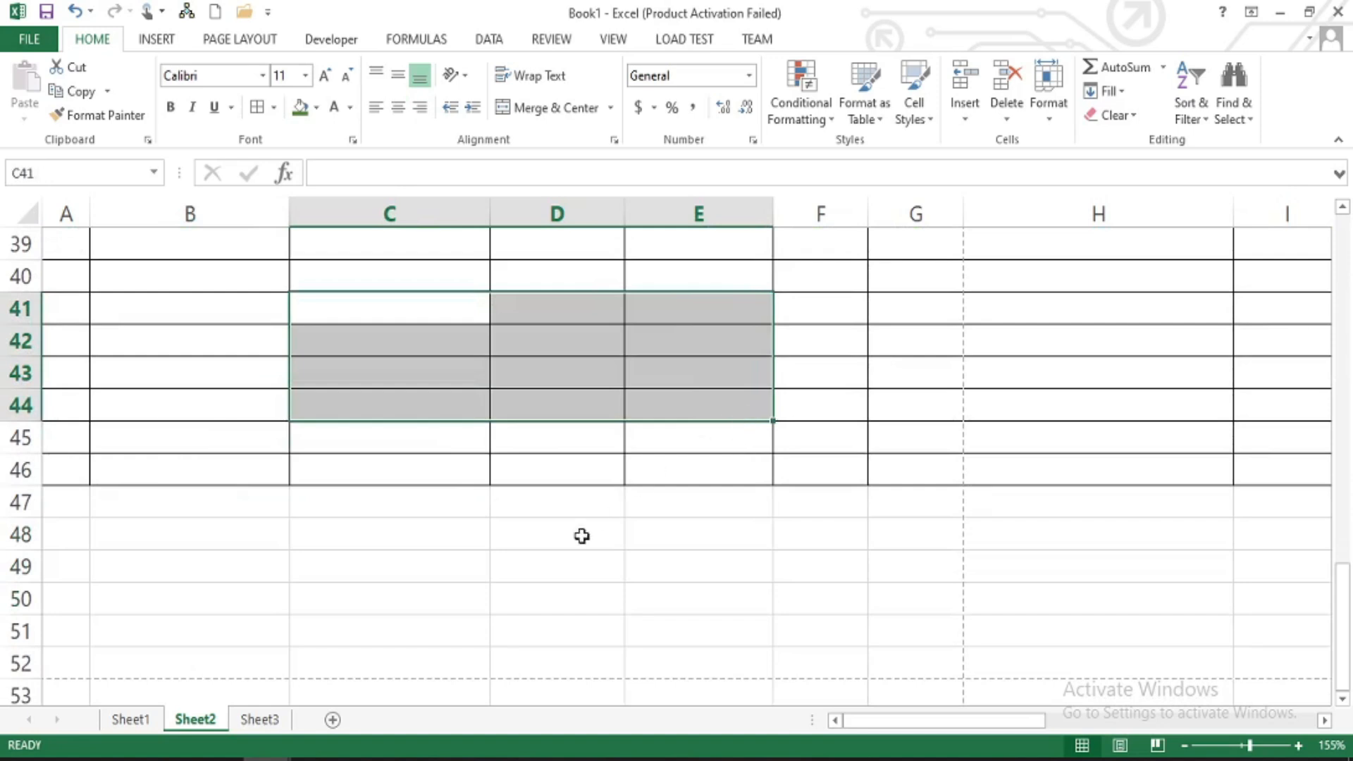
{"action": "left_click_drag", "start_coordinate": [260, 522], "coordinate": [879, 641]}
{"action": "left_click_drag", "start_coordinate": [764, 465], "coordinate": [368, 274]}
{"action": "left_click", "coordinate": [371, 274]}
{"action": "scroll", "coordinate": [370, 275], "scroll_direction": "up", "scroll_amount": 13}
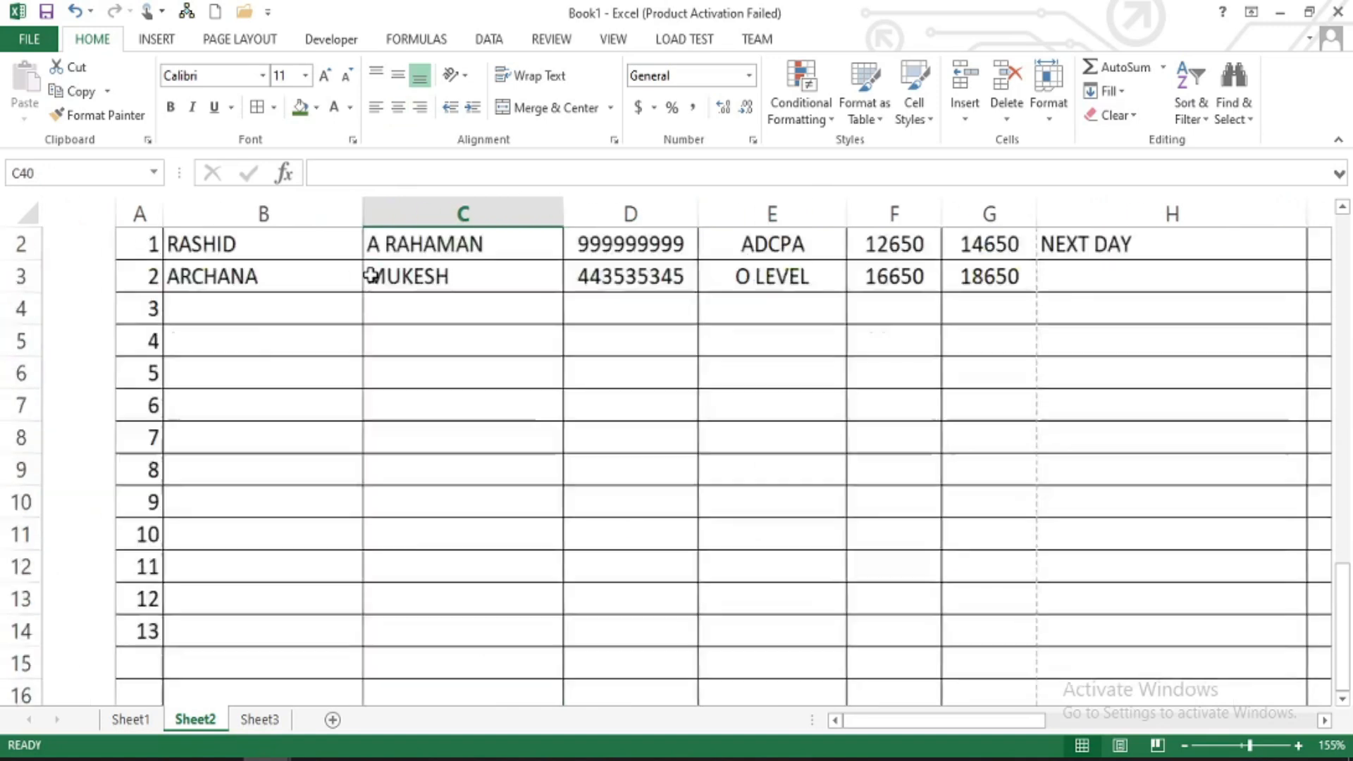
- Check the bordered table in the print preview at whole-page size and return to the worksheet
{"action": "left_click", "coordinate": [39, 43]}
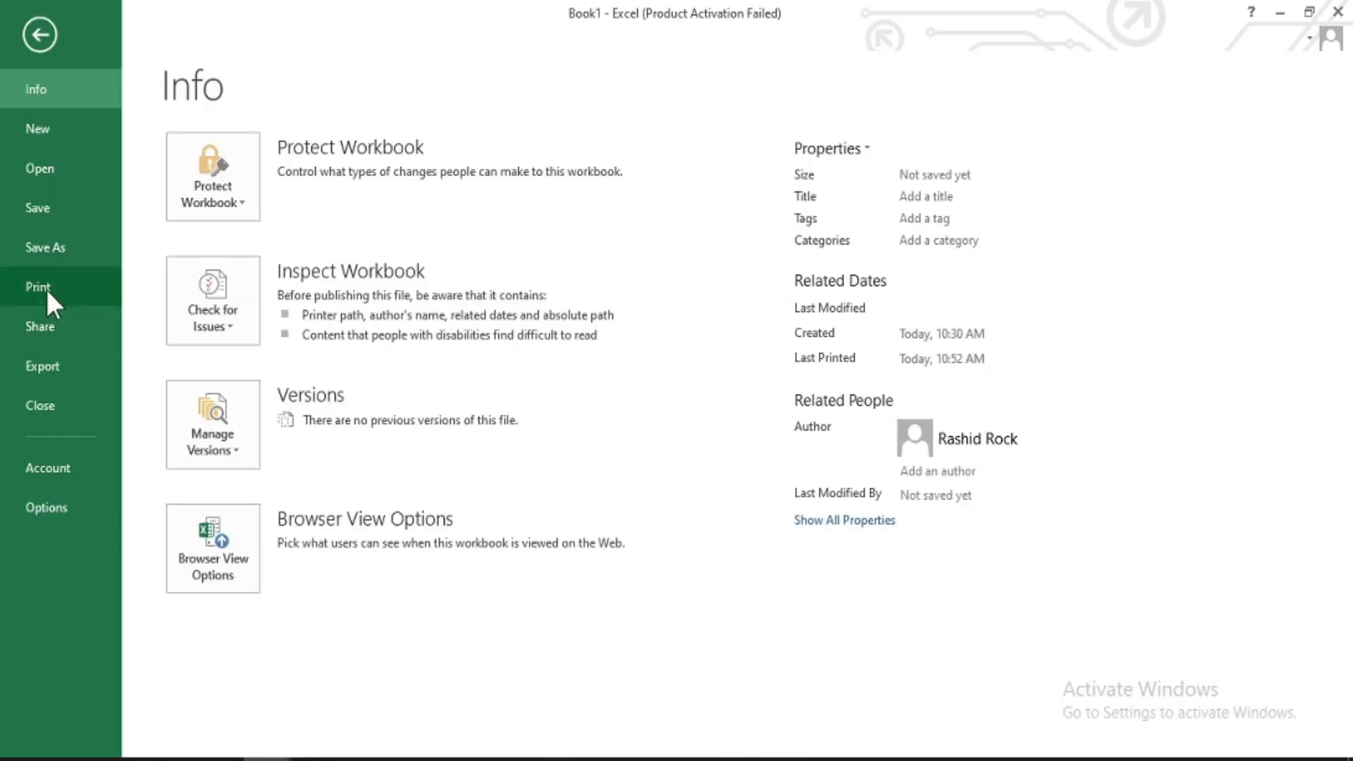
{"action": "left_click", "coordinate": [45, 286]}
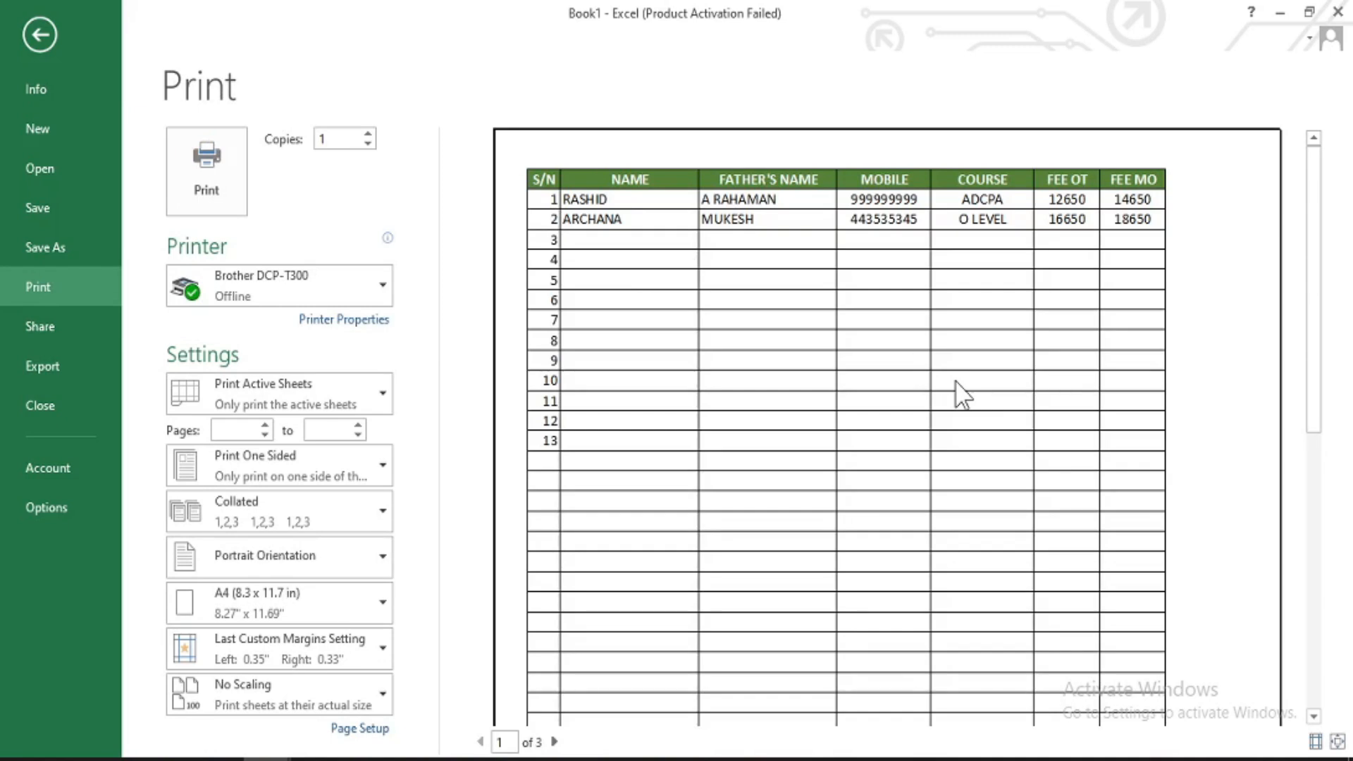
{"action": "left_click", "coordinate": [1336, 741]}
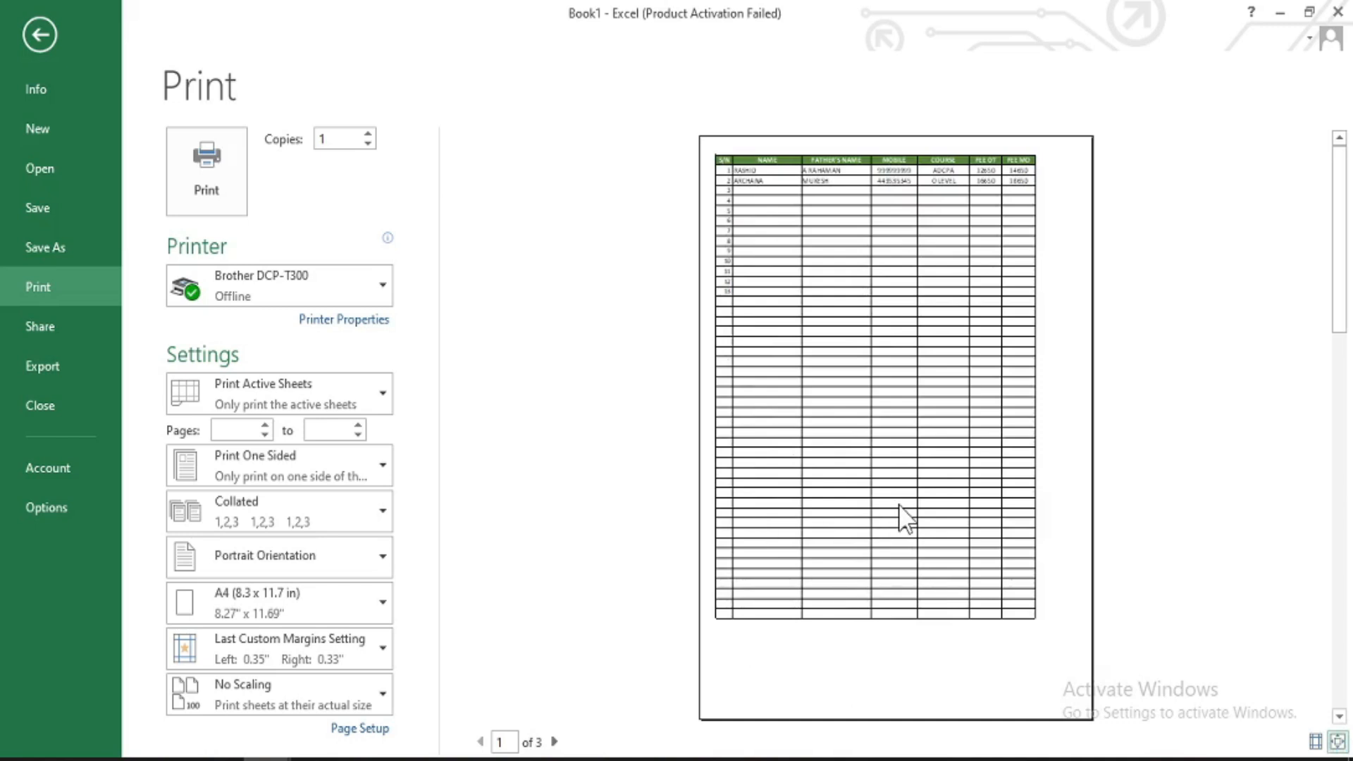
{"action": "key", "text": "Escape"}
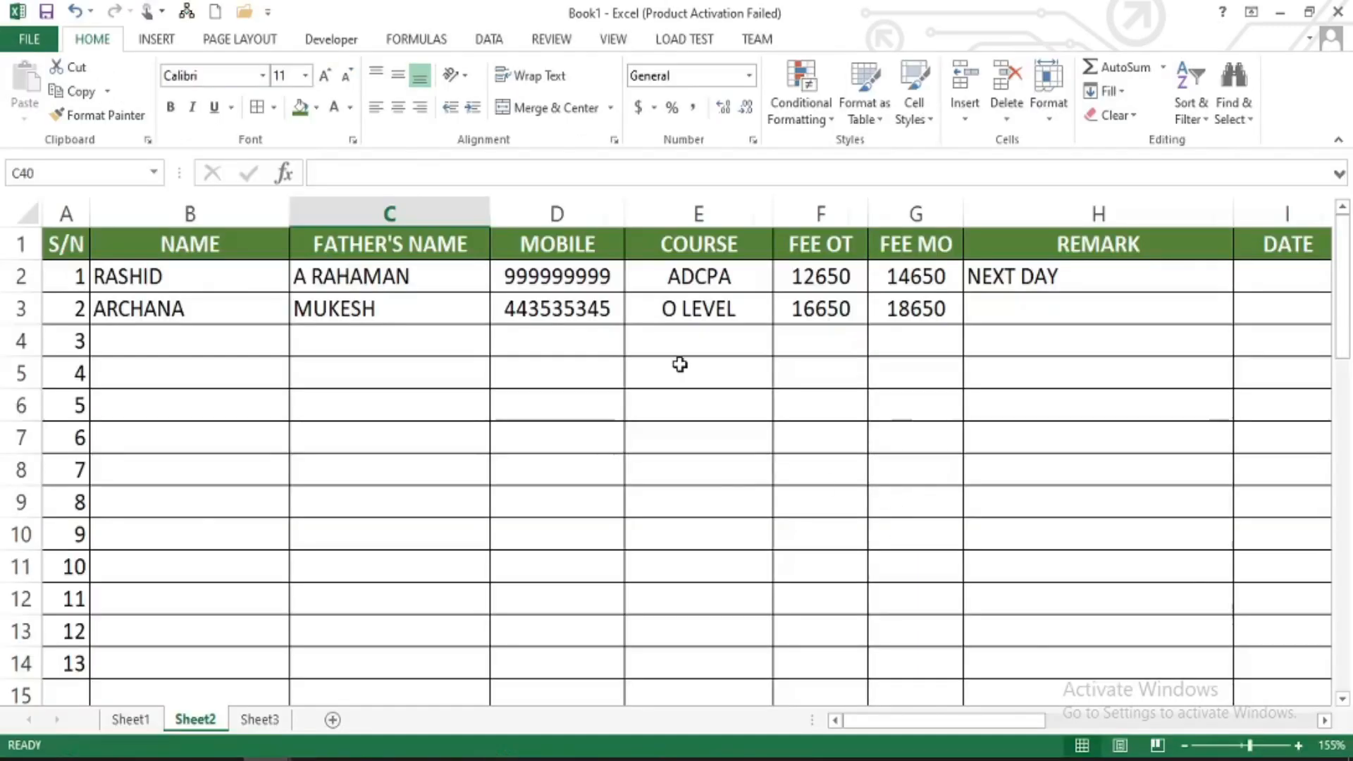
- Look across the table from the S/N column to the follow-up columns, checking the page break after FOLLOW-2, and return to the start
{"action": "scroll", "coordinate": [679, 364], "scroll_direction": "right", "scroll_amount": 3}
{"action": "scroll", "coordinate": [680, 364], "scroll_direction": "right", "scroll_amount": 3}
{"action": "scroll", "coordinate": [679, 364], "scroll_direction": "left", "scroll_amount": 5}
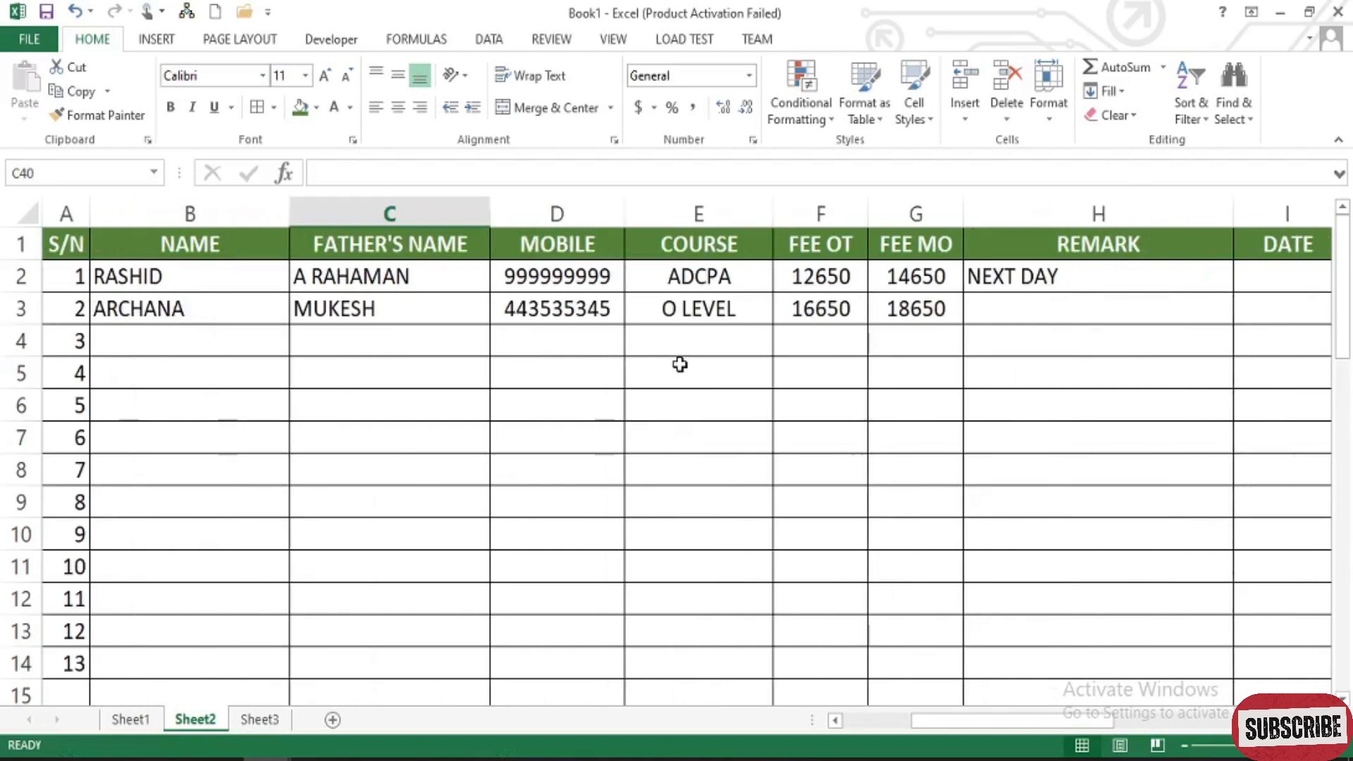
{"action": "scroll", "coordinate": [679, 364], "scroll_direction": "right", "scroll_amount": 6}
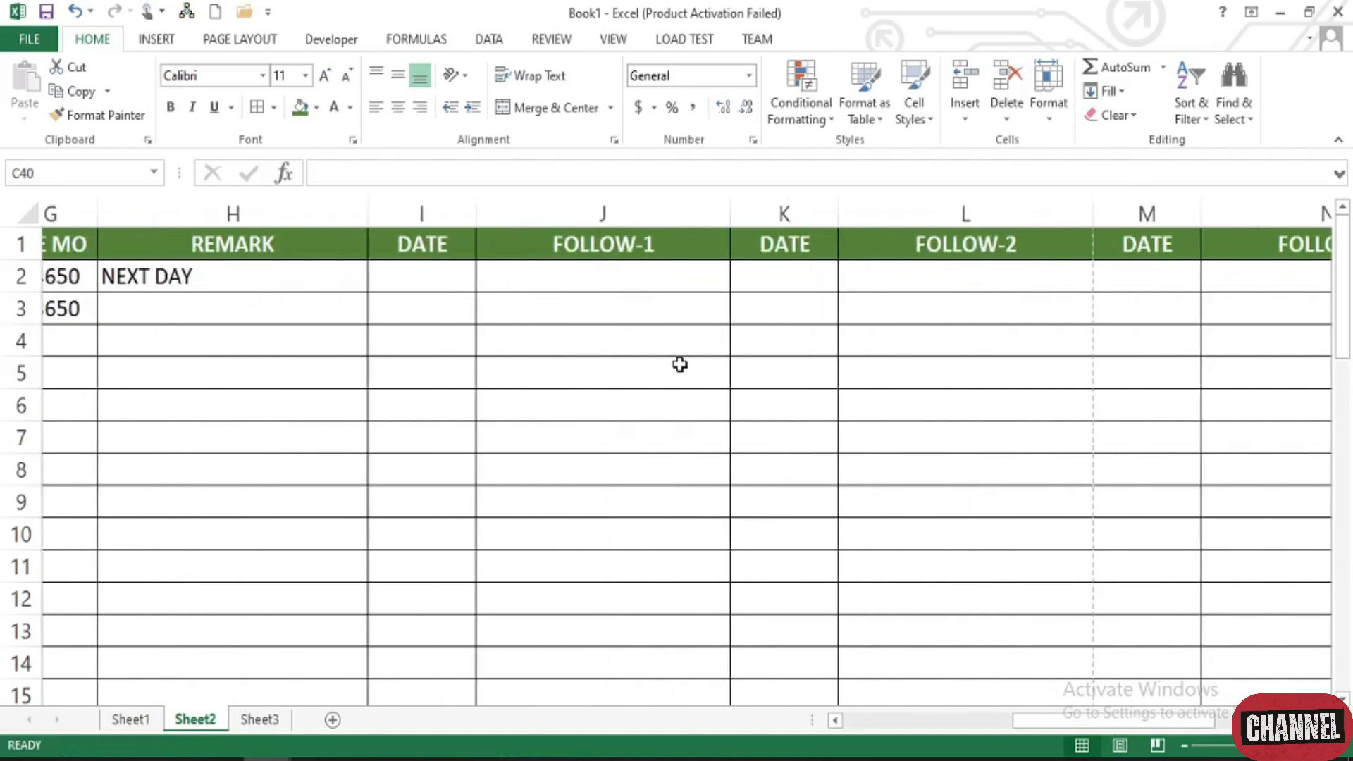
{"action": "scroll", "coordinate": [680, 364], "scroll_direction": "right", "scroll_amount": 1}
{"action": "left_click_drag", "start_coordinate": [981, 239], "coordinate": [972, 570]}
{"action": "left_click", "coordinate": [865, 461]}
{"action": "scroll", "coordinate": [522, 447], "scroll_direction": "left", "scroll_amount": 5}
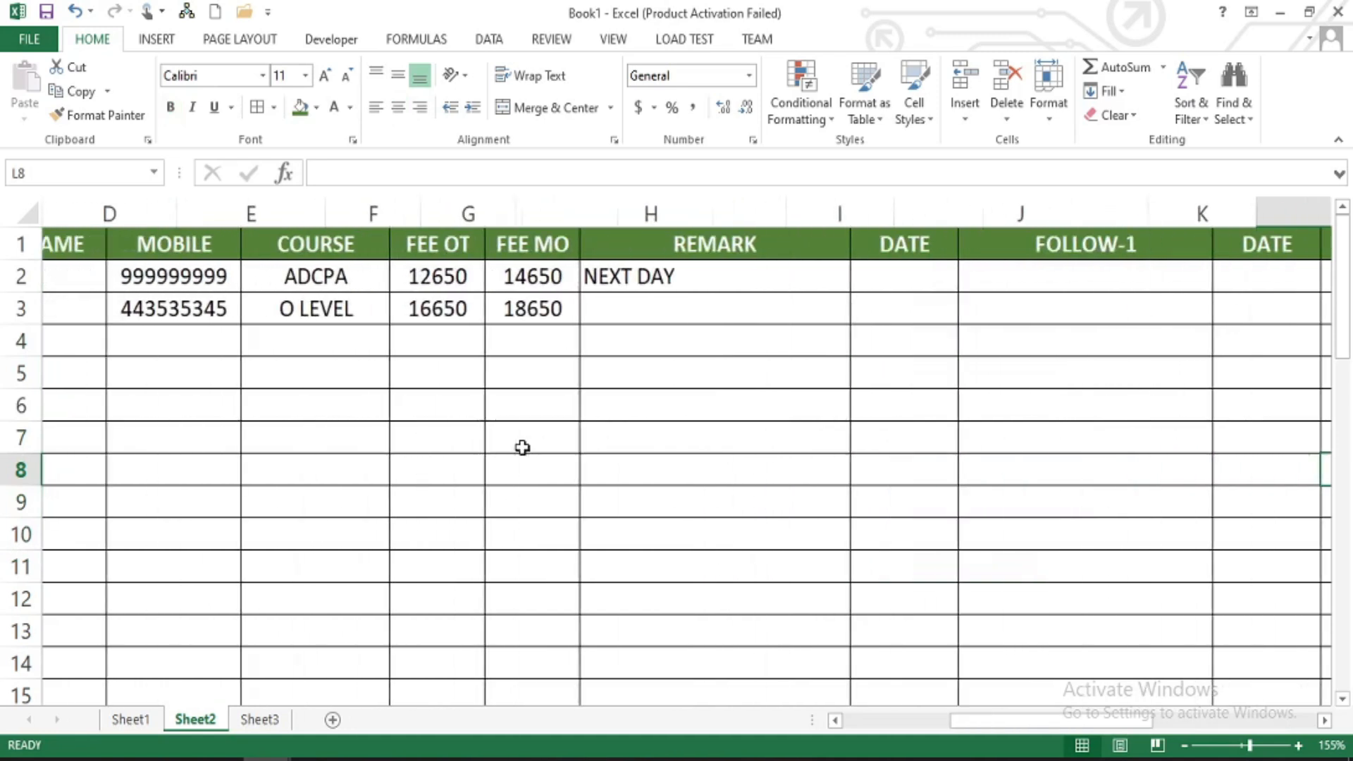
{"action": "scroll", "coordinate": [522, 447], "scroll_direction": "left", "scroll_amount": 2}
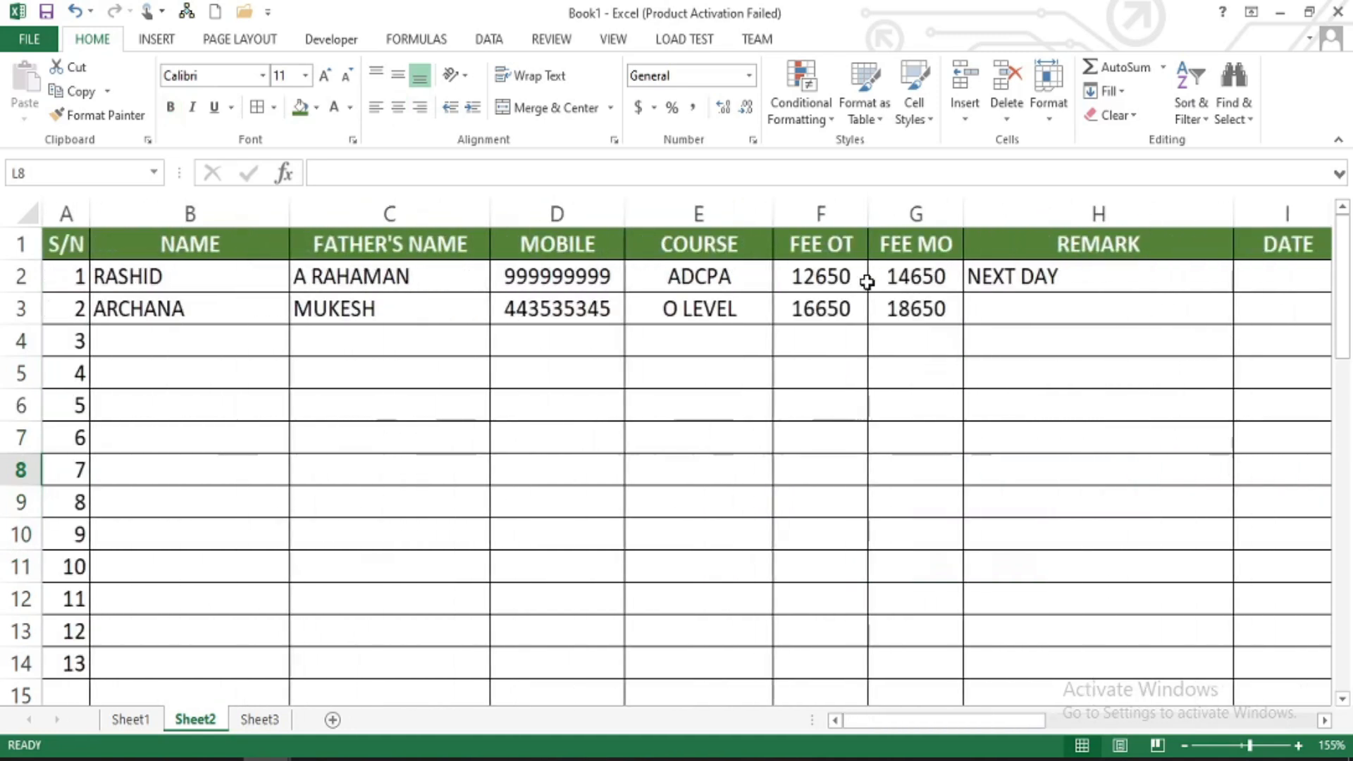
- Examine which columns fall on the first printed page, marking the block from S/N to FEE MO
{"action": "scroll", "coordinate": [867, 282], "scroll_direction": "down", "scroll_amount": 4}
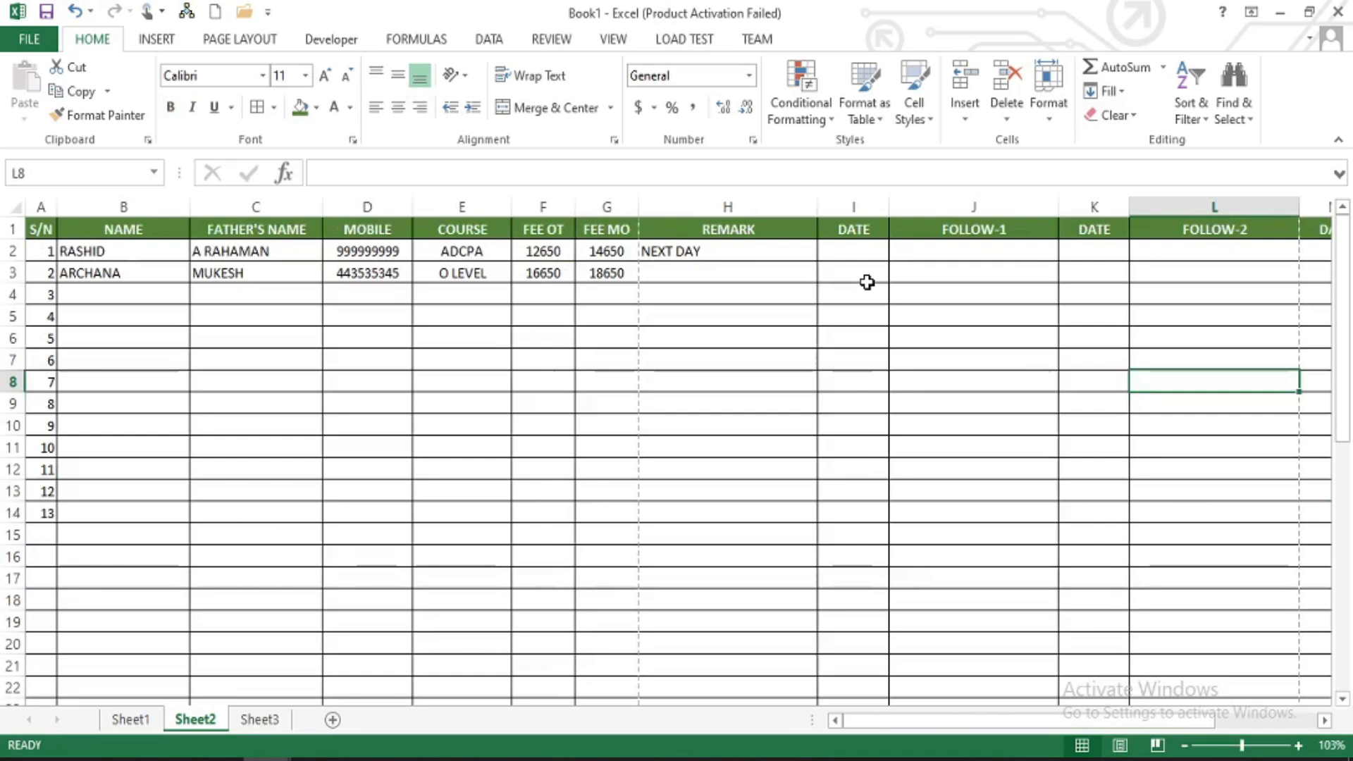
{"action": "scroll", "coordinate": [867, 282], "scroll_direction": "right", "scroll_amount": 1}
{"action": "left_click_drag", "start_coordinate": [574, 337], "coordinate": [549, 559]}
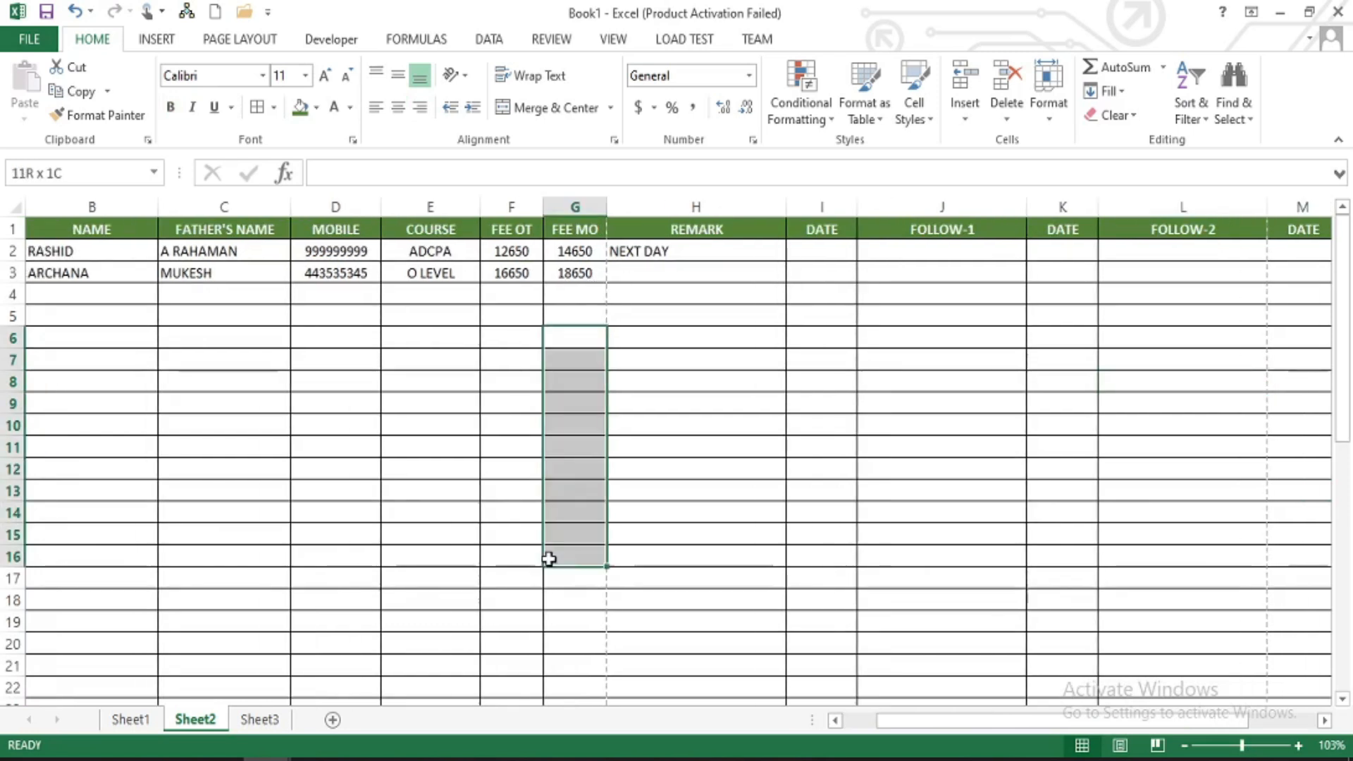
{"action": "left_click_drag", "start_coordinate": [575, 229], "coordinate": [2, 367]}
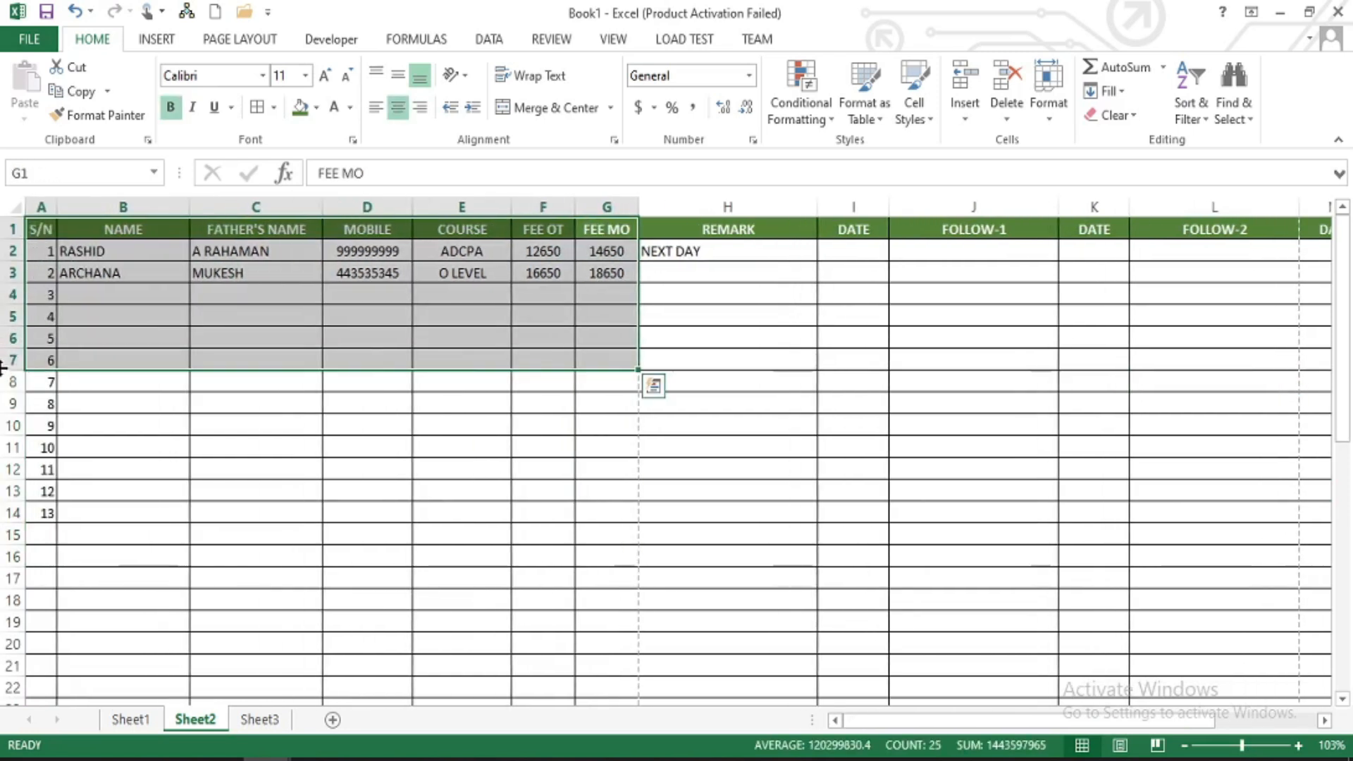
{"action": "left_click_drag", "start_coordinate": [572, 404], "coordinate": [617, 689]}
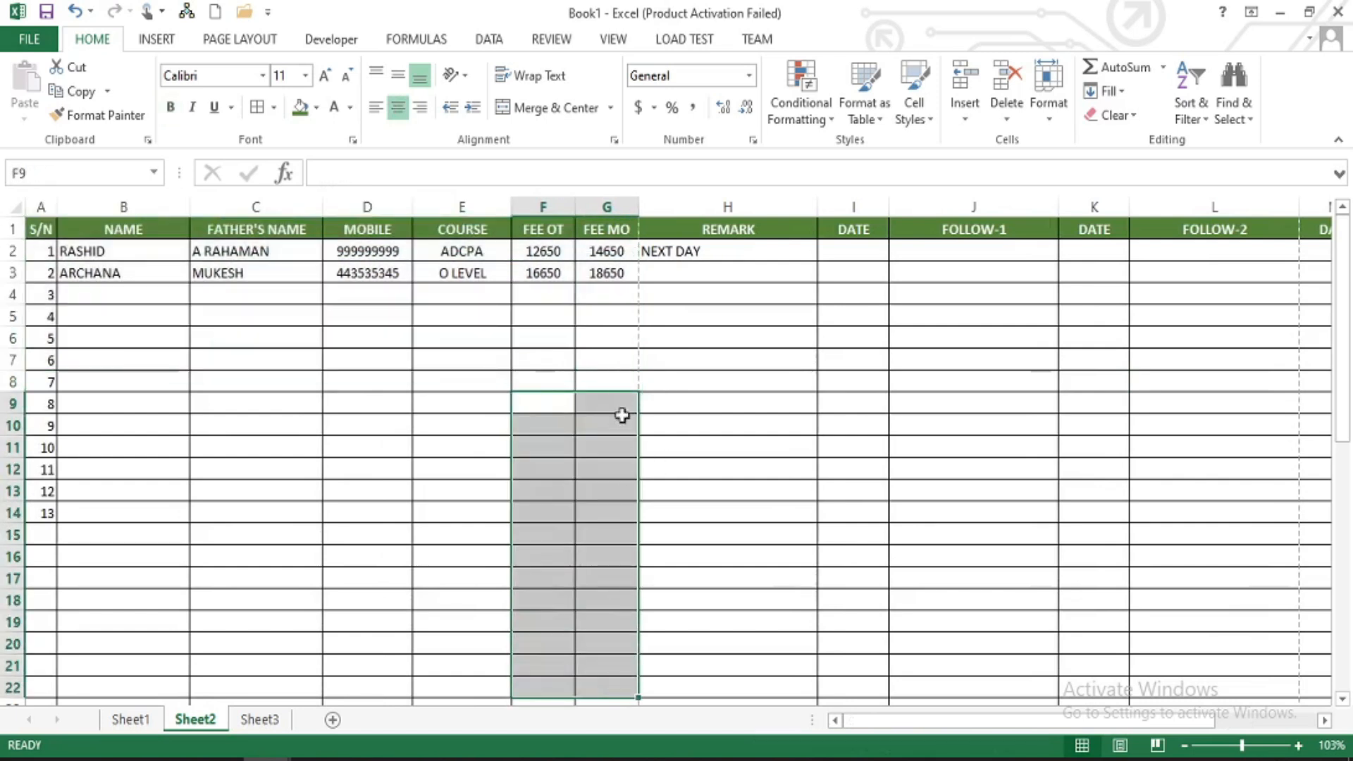
{"action": "left_click", "coordinate": [606, 360]}
{"action": "left_click_drag", "start_coordinate": [606, 229], "coordinate": [2, 458]}
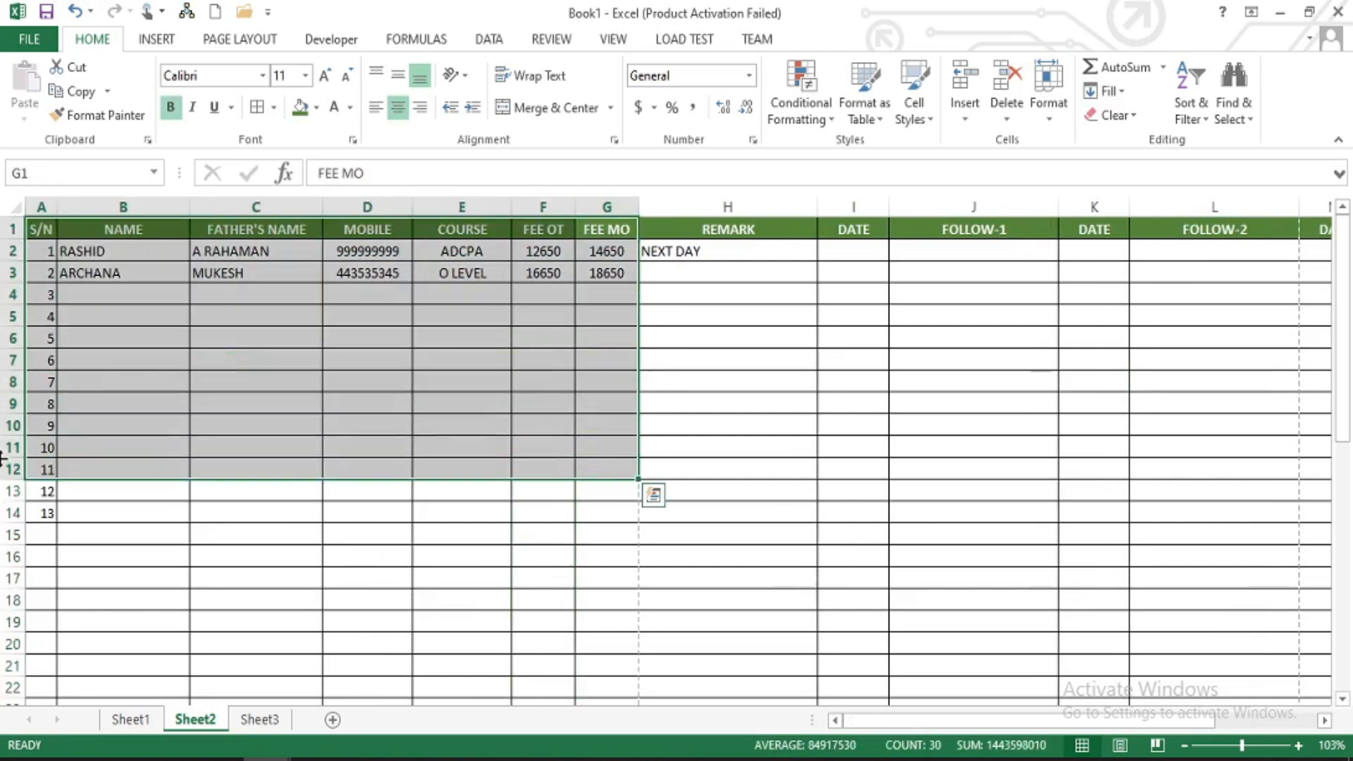
- Examine the column blocks on the following printed pages, from REMARK to FOLLOW-2 and from DATE to FOLLOW-3, and return to the first columns
{"action": "left_click_drag", "start_coordinate": [689, 229], "coordinate": [1261, 405]}
{"action": "scroll", "coordinate": [1261, 403], "scroll_direction": "right", "scroll_amount": 4}
{"action": "left_click_drag", "start_coordinate": [784, 228], "coordinate": [1096, 459]}
{"action": "scroll", "coordinate": [1097, 459], "scroll_direction": "right", "scroll_amount": 4}
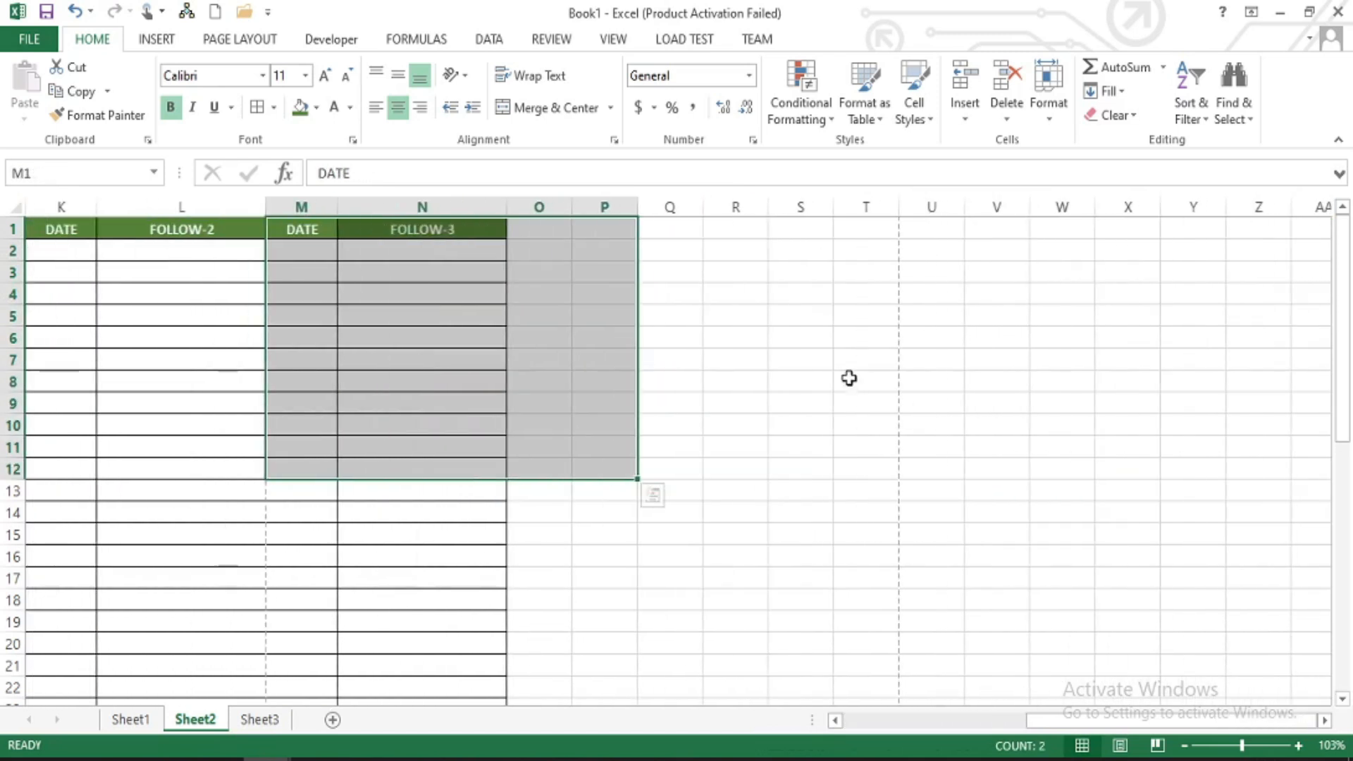
{"action": "left_click_drag", "start_coordinate": [879, 310], "coordinate": [324, 511]}
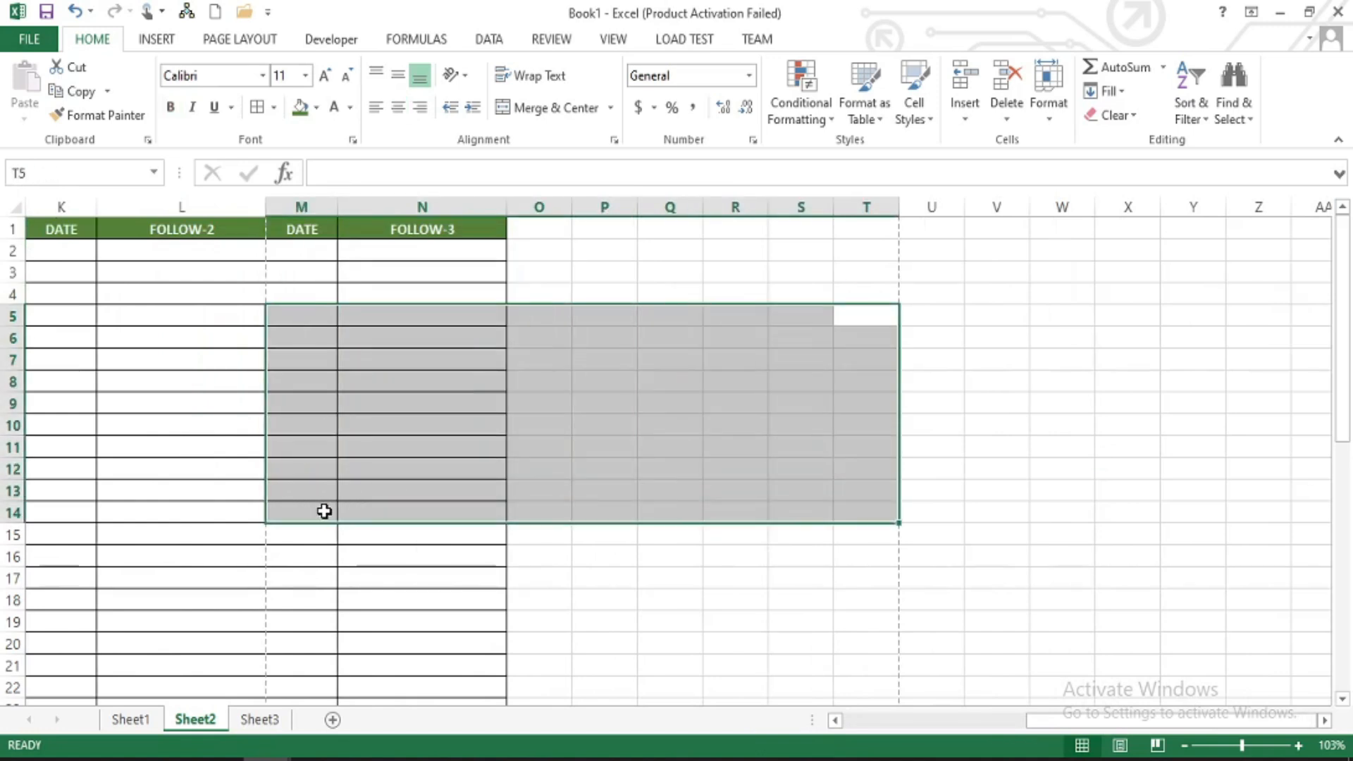
{"action": "scroll", "coordinate": [324, 511], "scroll_direction": "left", "scroll_amount": 5}
{"action": "left_click", "coordinate": [632, 444]}
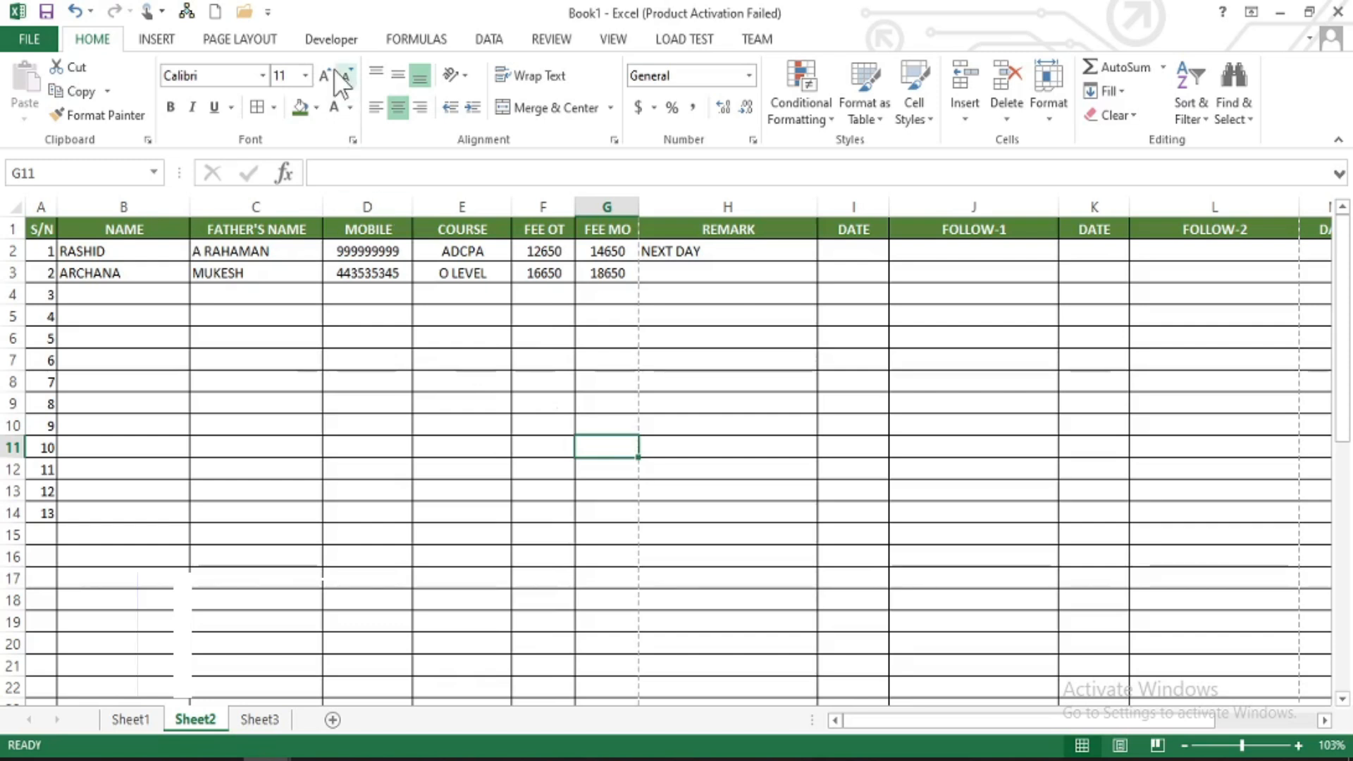
- Set the page orientation to Landscape
{"action": "left_click", "coordinate": [239, 39]}
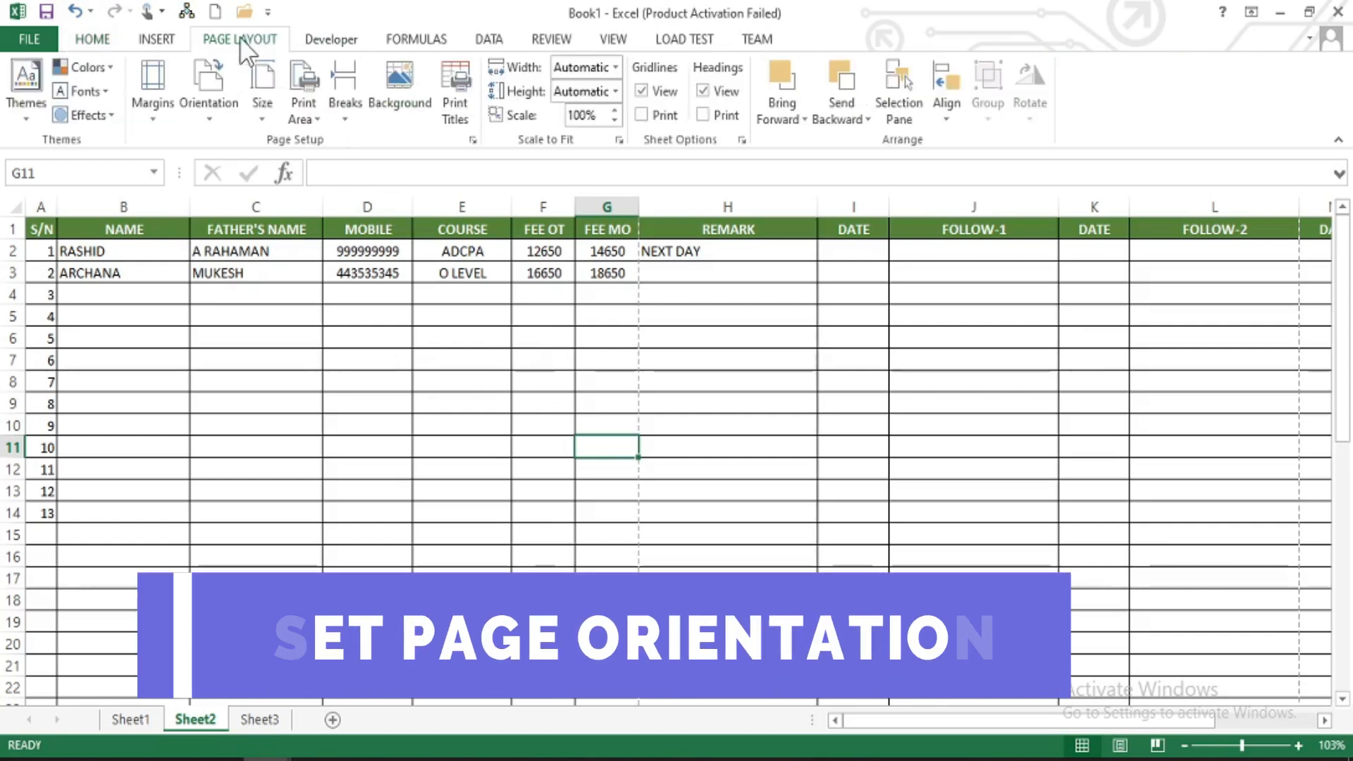
{"action": "left_click", "coordinate": [215, 96]}
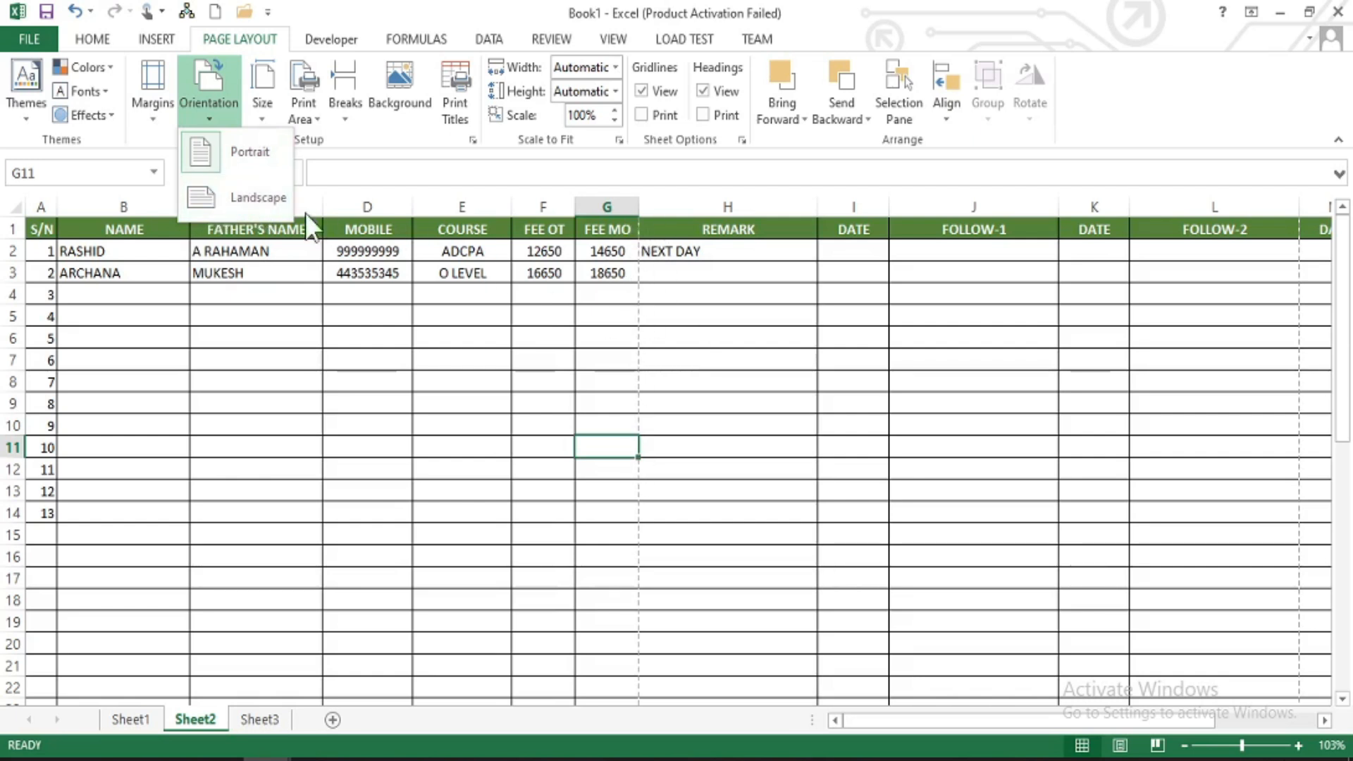
{"action": "left_click", "coordinate": [252, 197]}
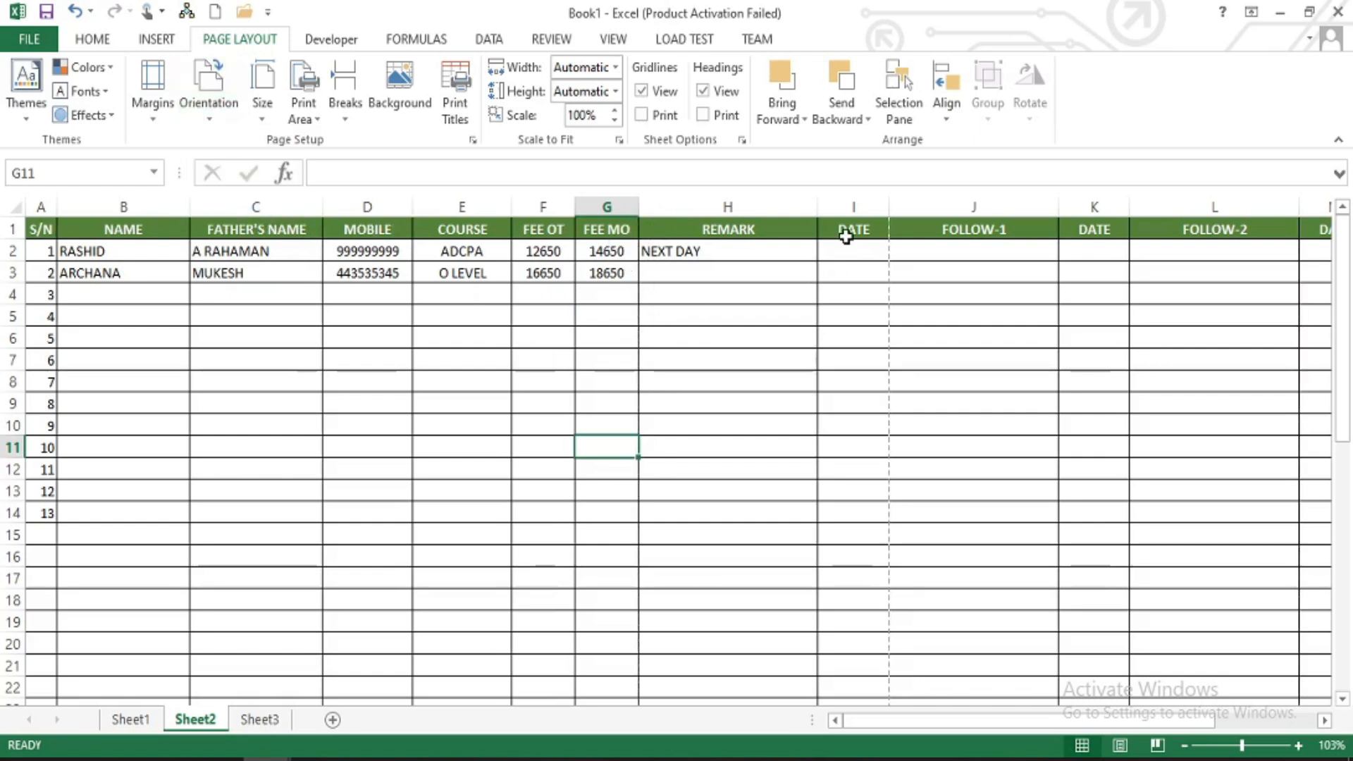
- Check the columns up to the new page break and the landscape print preview, and return to the worksheet
{"action": "left_click_drag", "start_coordinate": [847, 232], "coordinate": [684, 481]}
{"action": "left_click", "coordinate": [489, 432]}
{"action": "key", "text": "ctrl+p"}
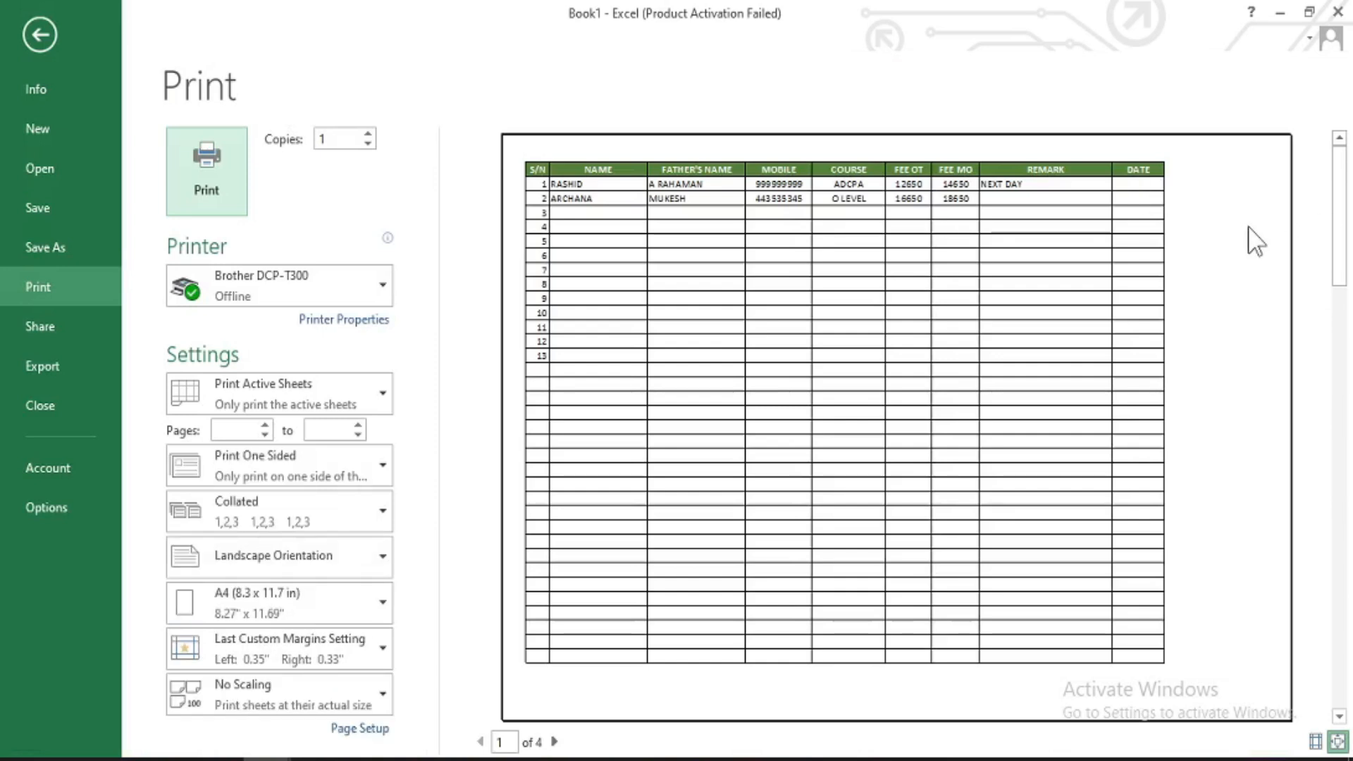
{"action": "left_click", "coordinate": [40, 35]}
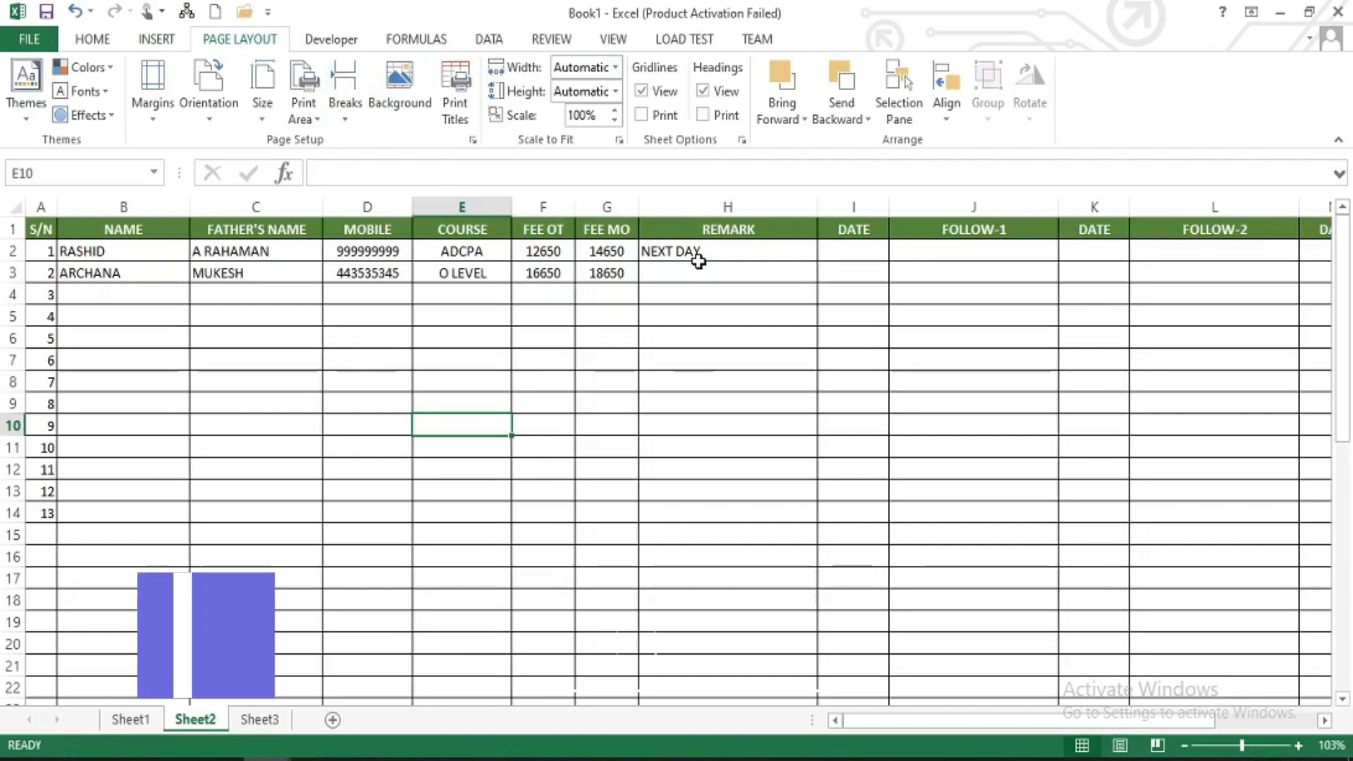
- Scale the printout's width to 1 page and check the enlarged print preview before returning to the worksheet
{"action": "left_click", "coordinate": [614, 67]}
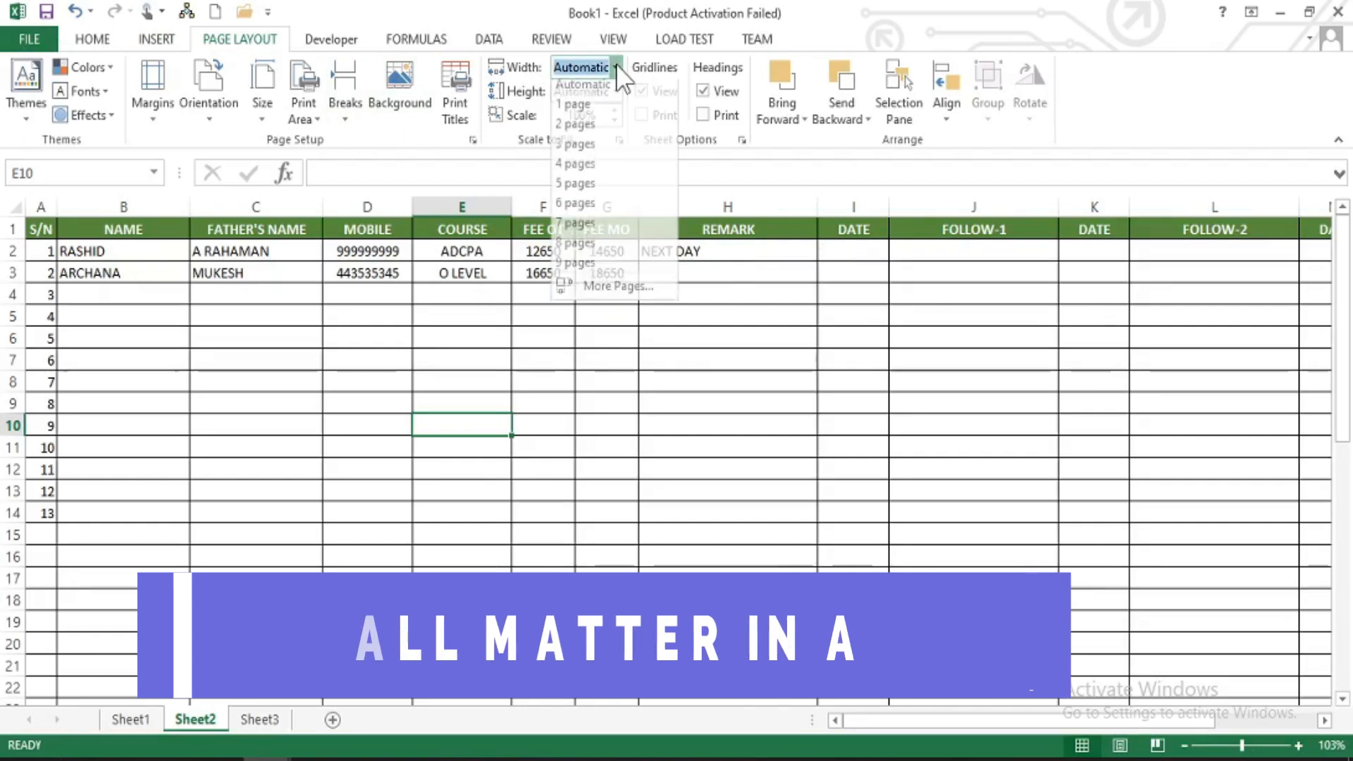
{"action": "left_click", "coordinate": [581, 112]}
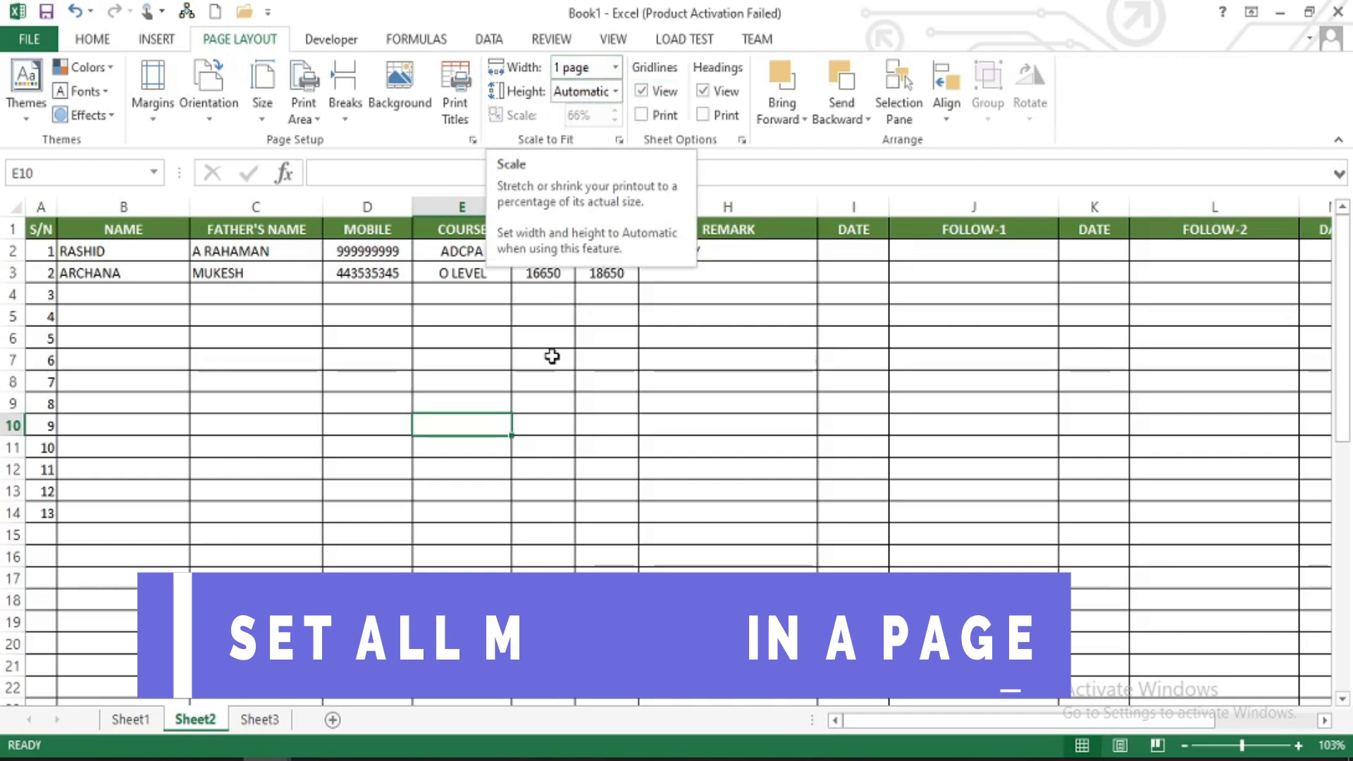
{"action": "key", "text": "ctrl+p"}
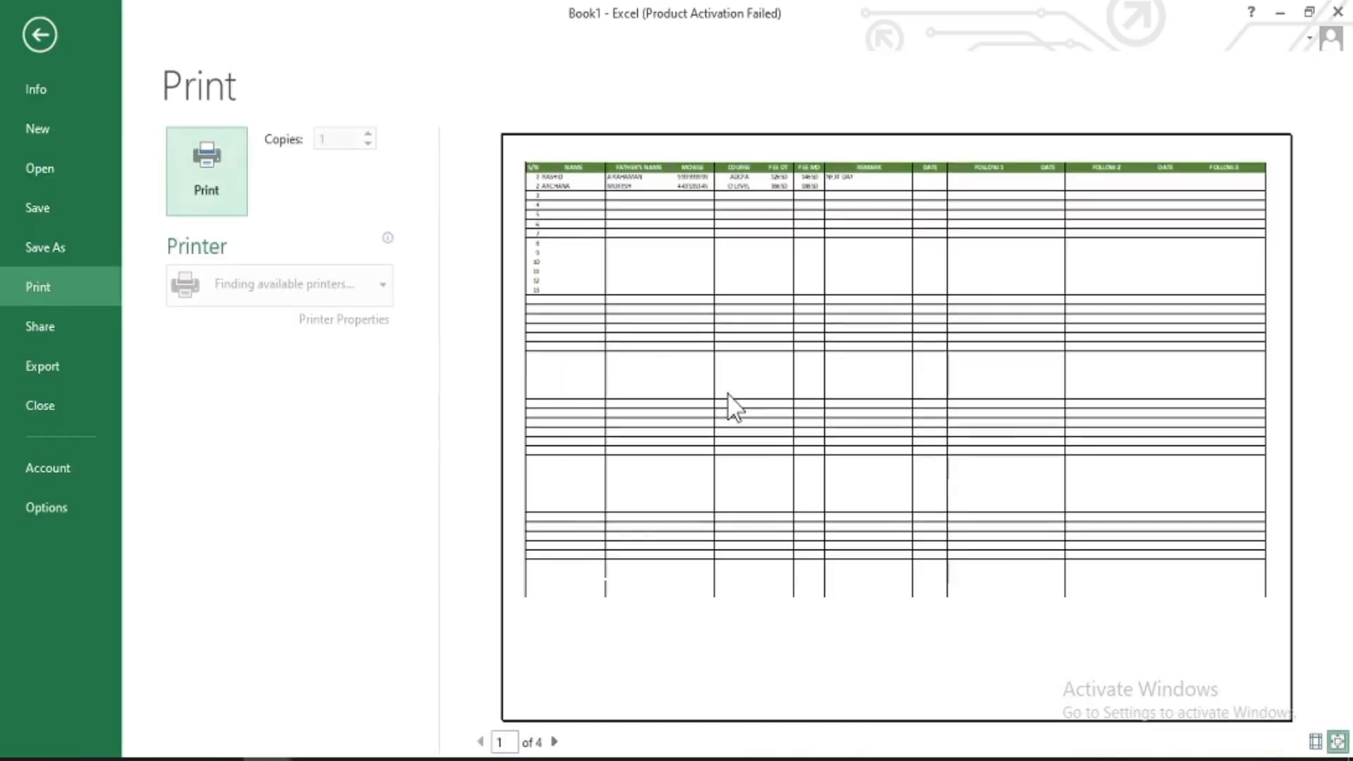
{"action": "left_click", "coordinate": [1337, 741]}
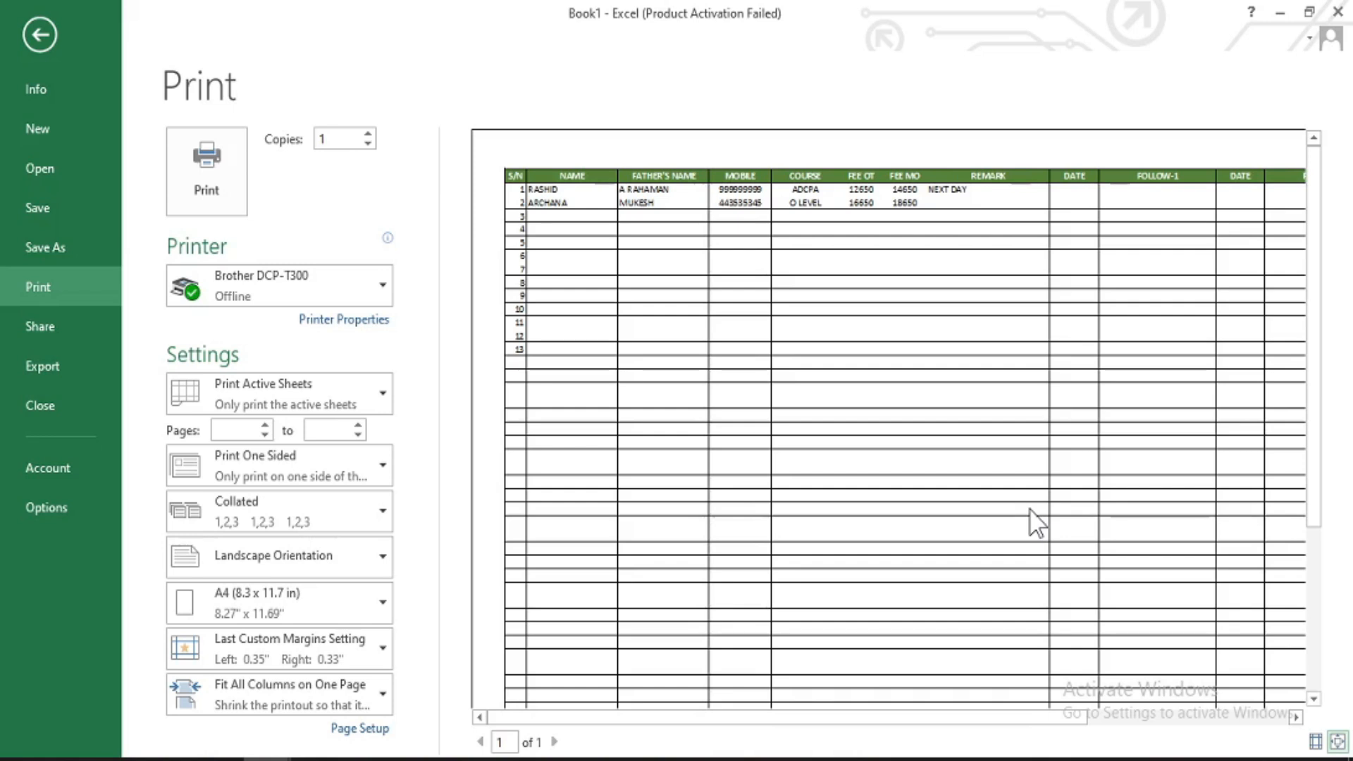
{"action": "key", "text": "Escape"}
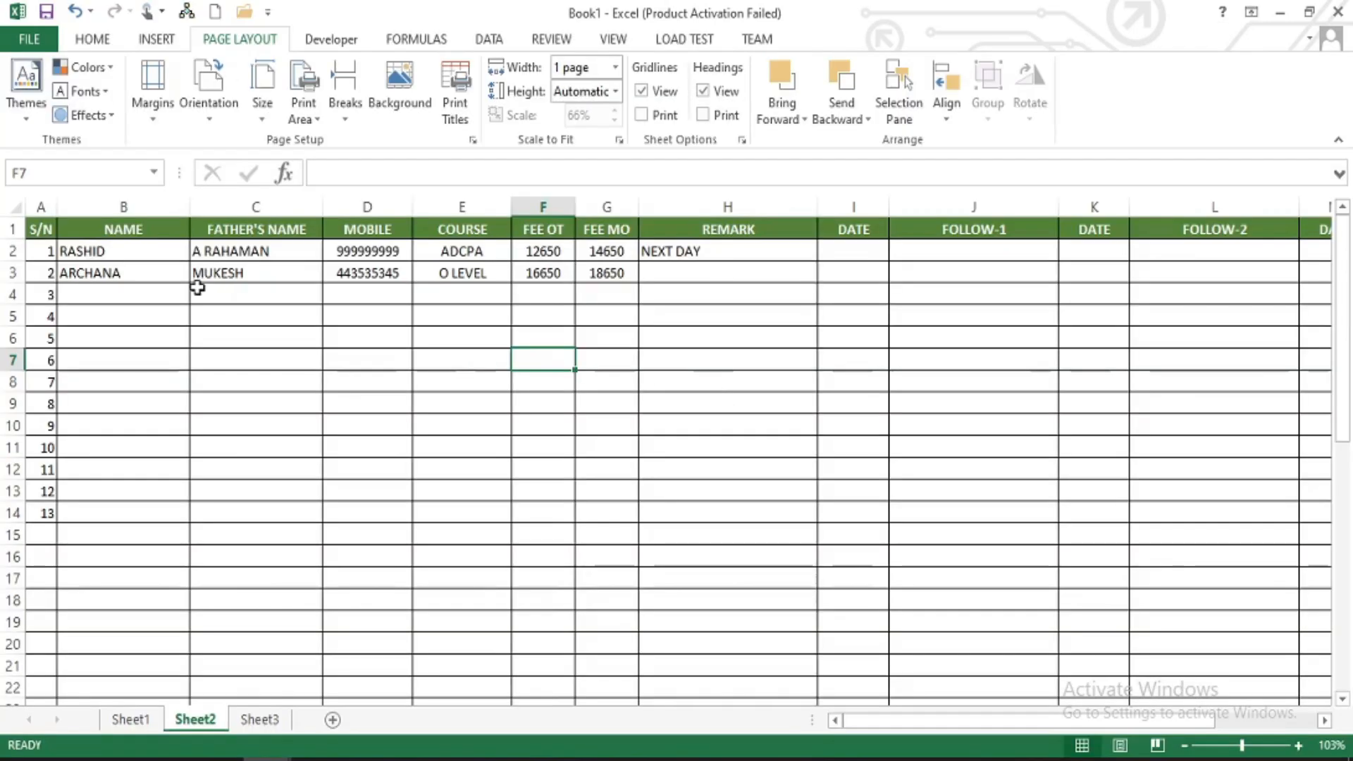
- AutoFit the widths of the NAME and FATHER'S NAME columns and of the columns from MOBILE through REMARK
{"action": "left_click_drag", "start_coordinate": [99, 254], "coordinate": [152, 270]}
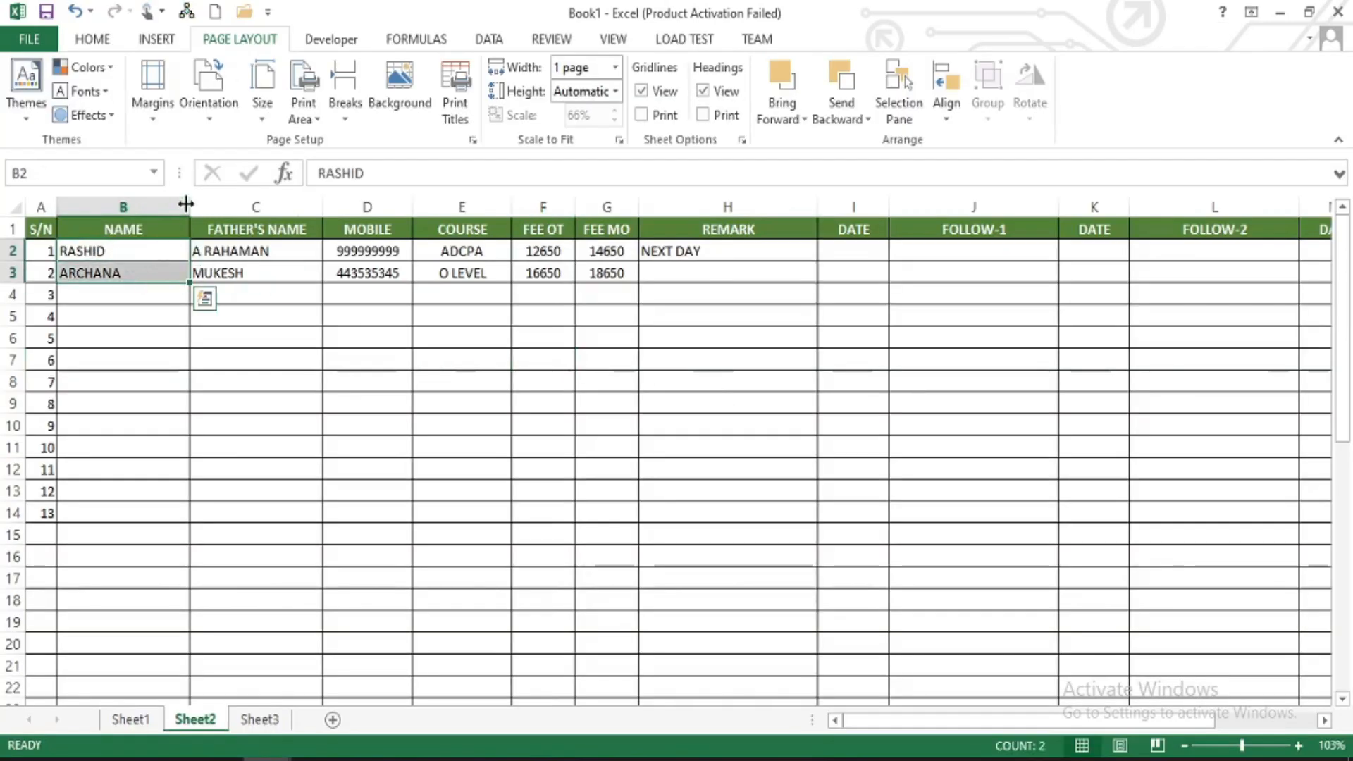
{"action": "double_click", "coordinate": [189, 206]}
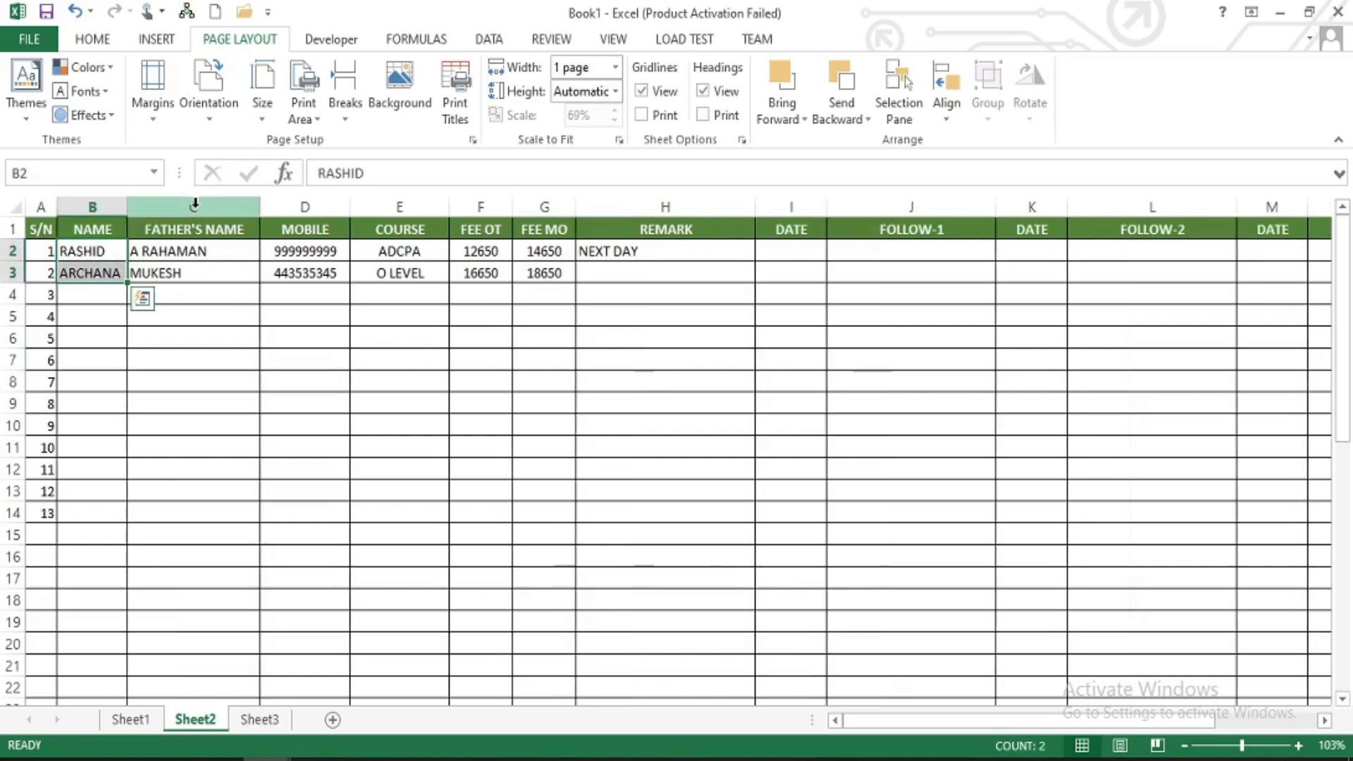
{"action": "double_click", "coordinate": [261, 211]}
{"action": "left_click", "coordinate": [282, 273]}
{"action": "left_click_drag", "start_coordinate": [275, 199], "coordinate": [575, 207]}
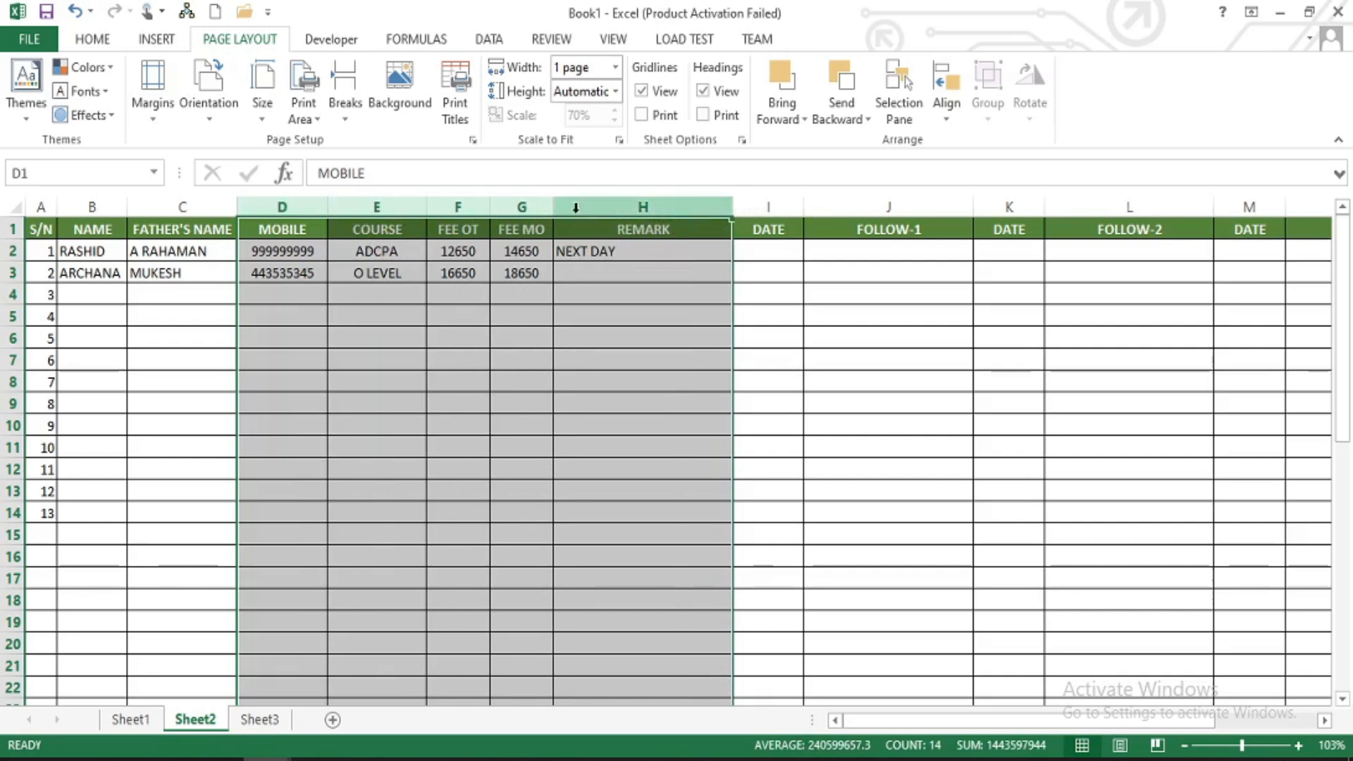
{"action": "double_click", "coordinate": [553, 206]}
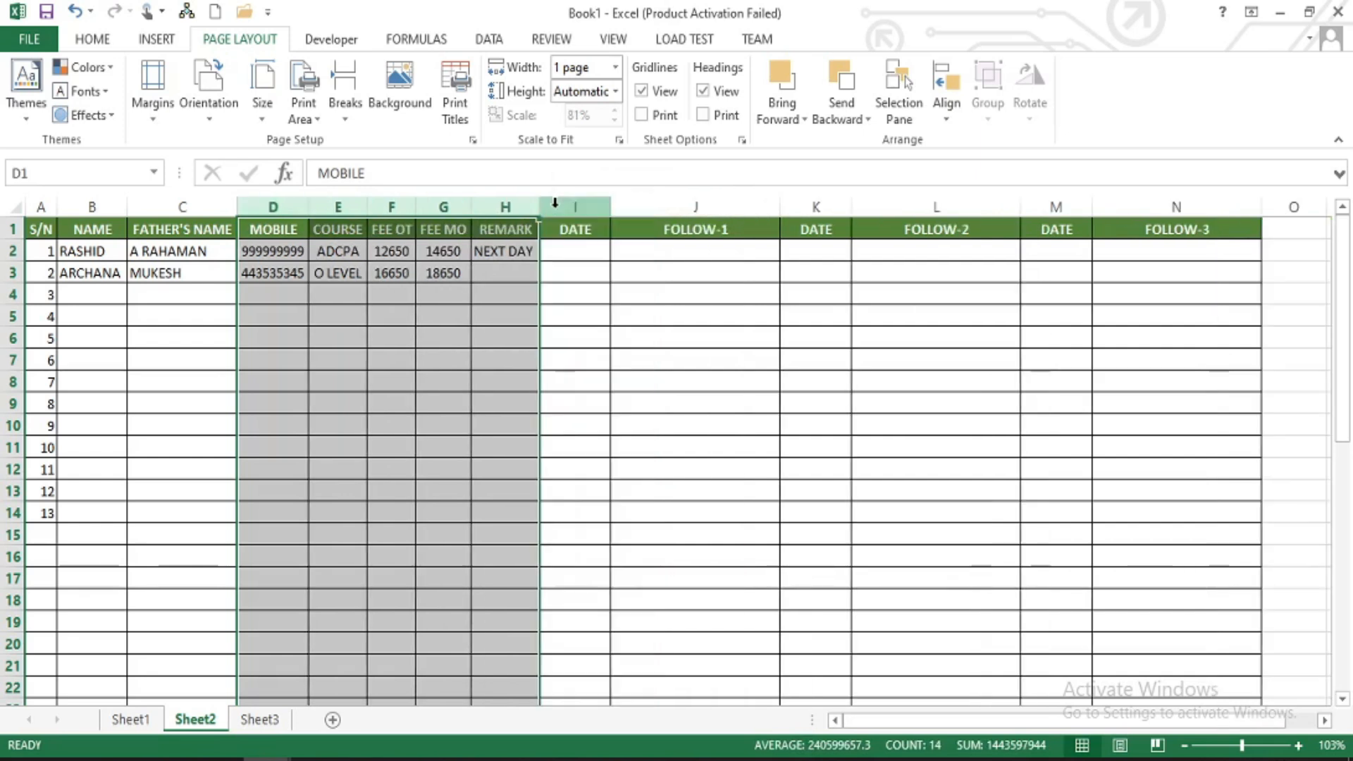
{"action": "left_click", "coordinate": [505, 323]}
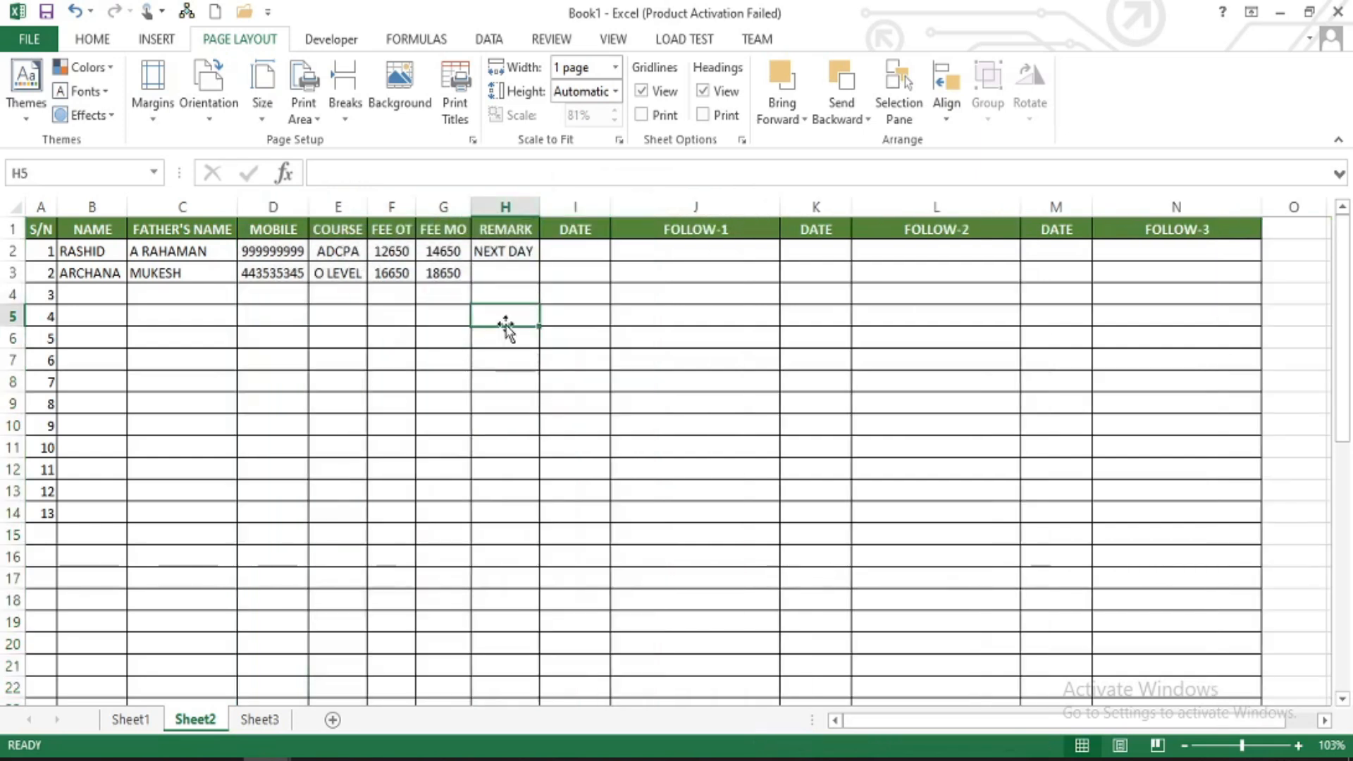
- Check the narrowed columns in the print preview at whole-page size and return to an enlarged view of the worksheet
{"action": "key", "text": "ctrl+p"}
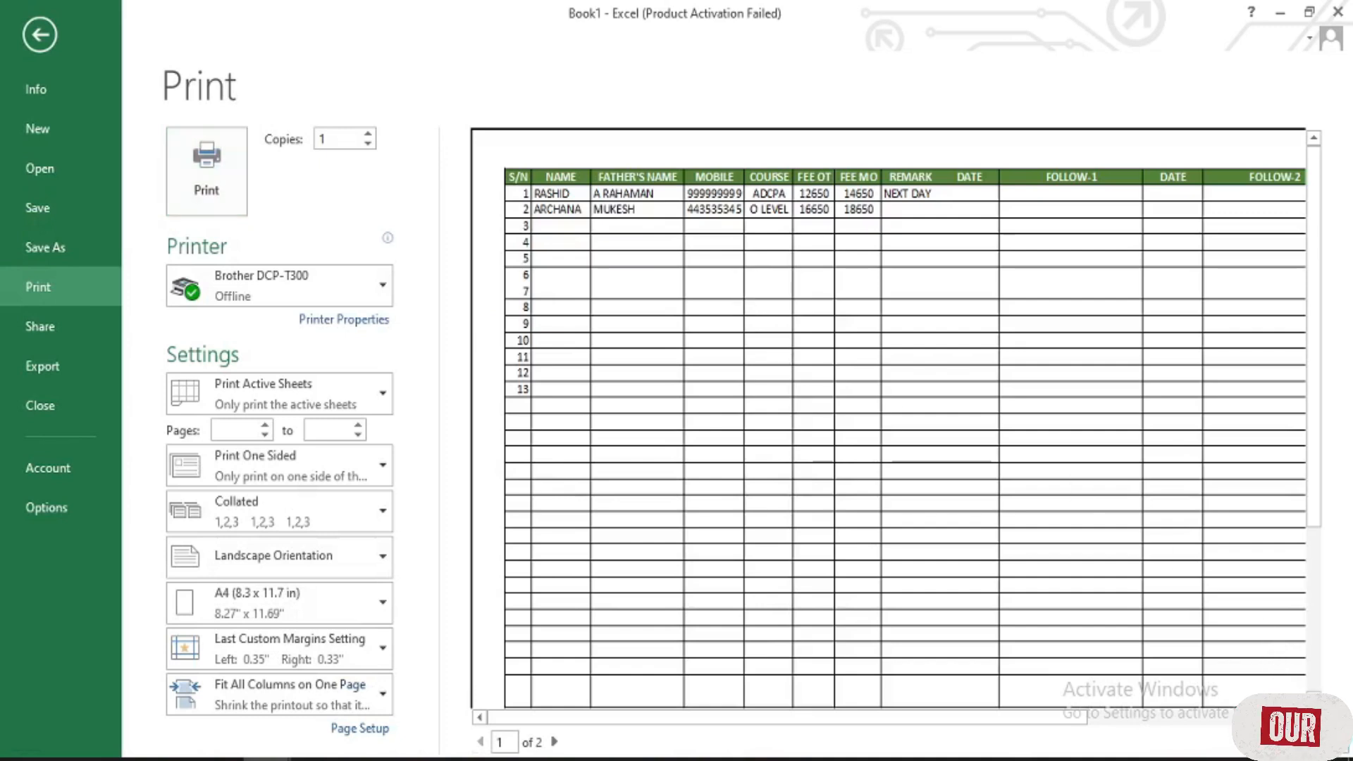
{"action": "left_click", "coordinate": [1337, 741]}
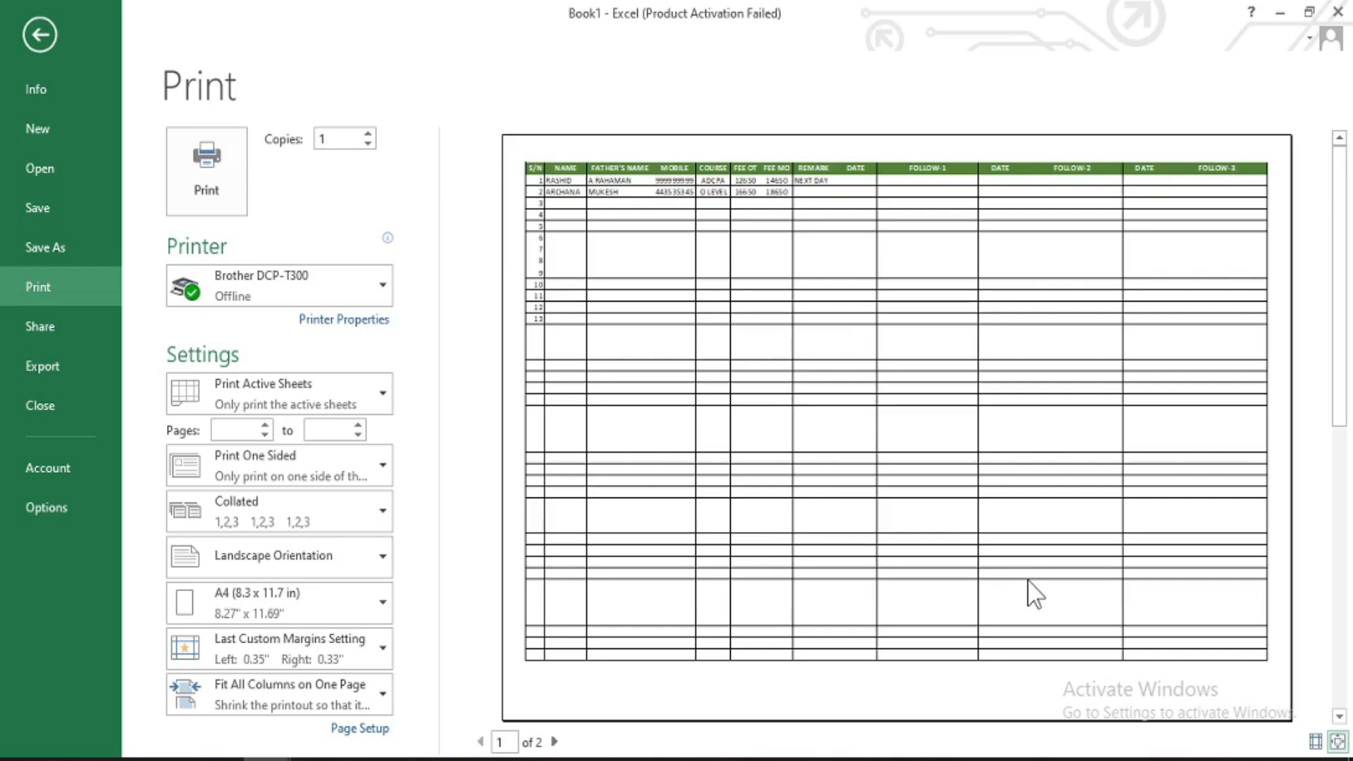
{"action": "key", "text": "Escape"}
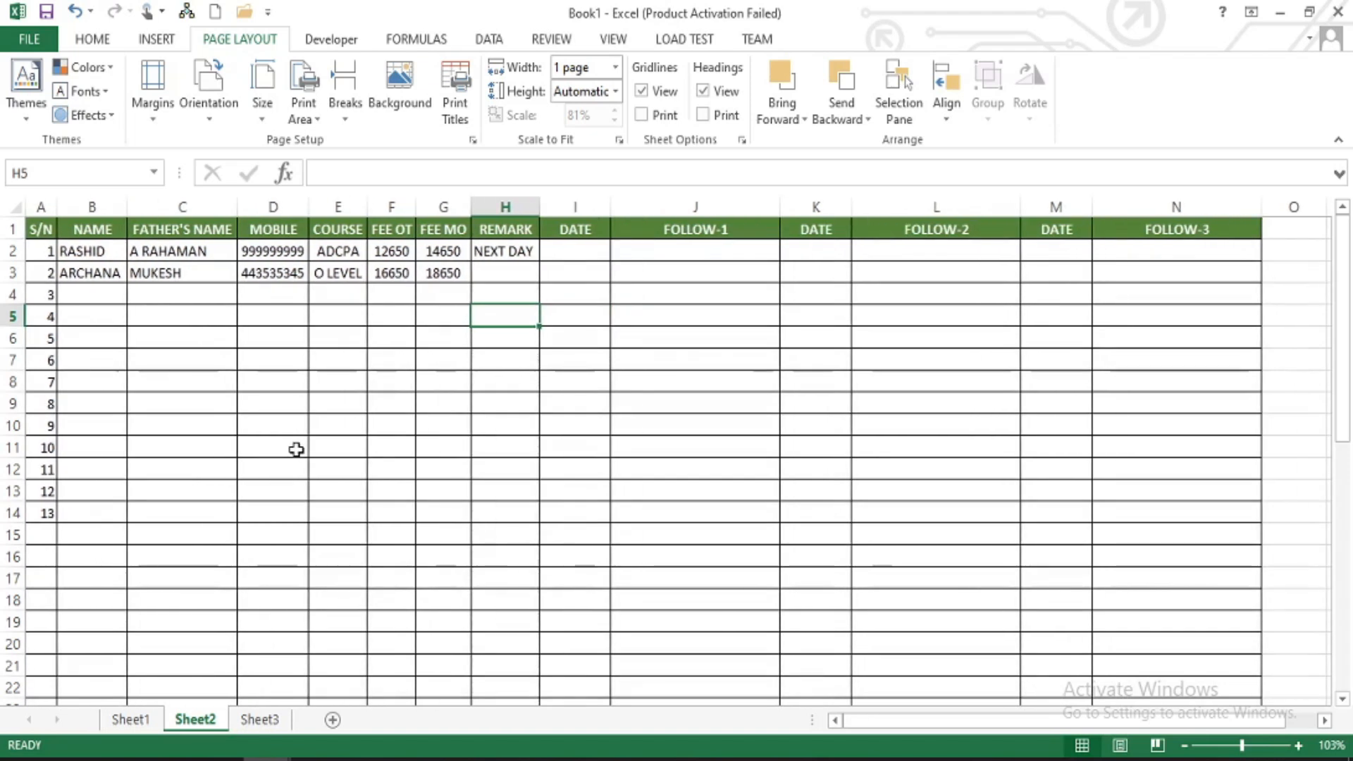
{"action": "scroll", "coordinate": [296, 449], "scroll_direction": "up", "scroll_amount": 5, "text": "ctrl"}
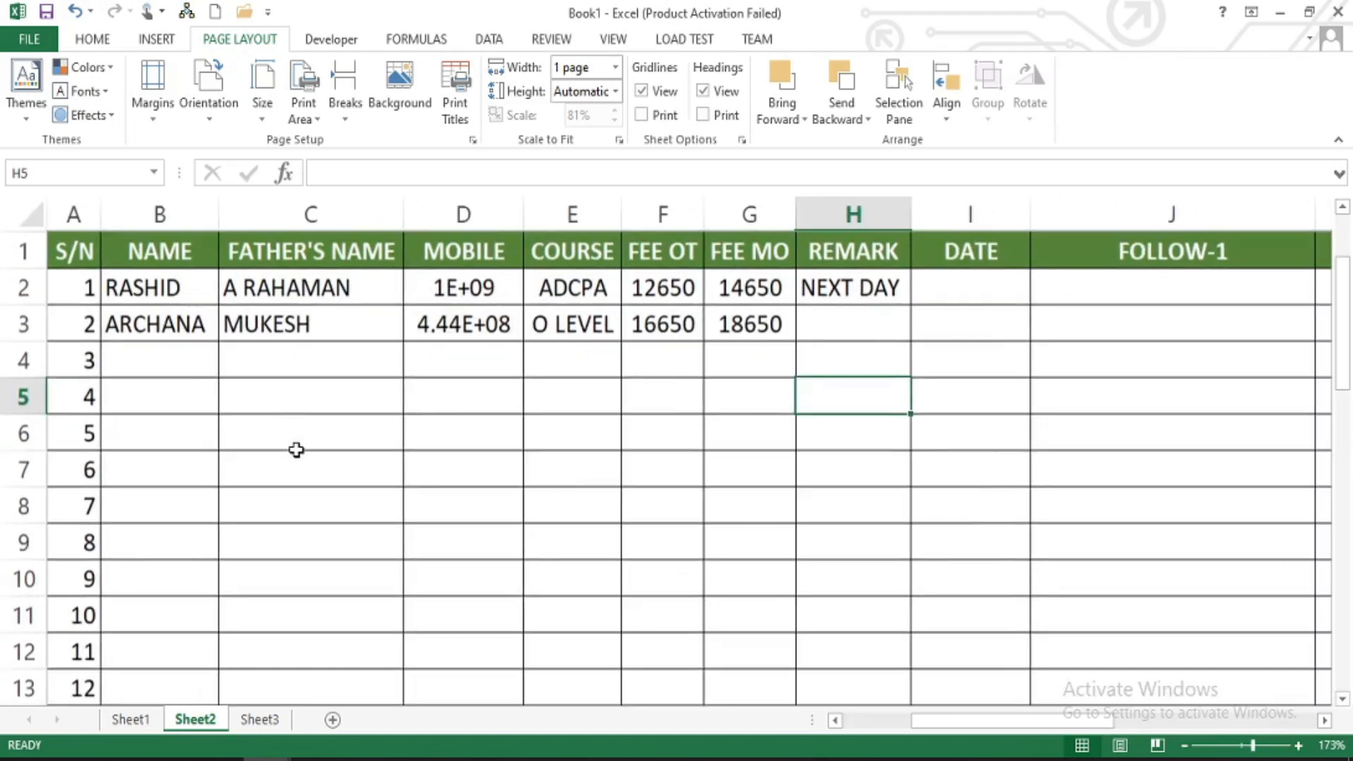
- Widen the MOBILE column slightly so that the mobile numbers fit in full
{"action": "scroll", "coordinate": [296, 450], "scroll_direction": "down", "scroll_amount": 2, "text": "ctrl"}
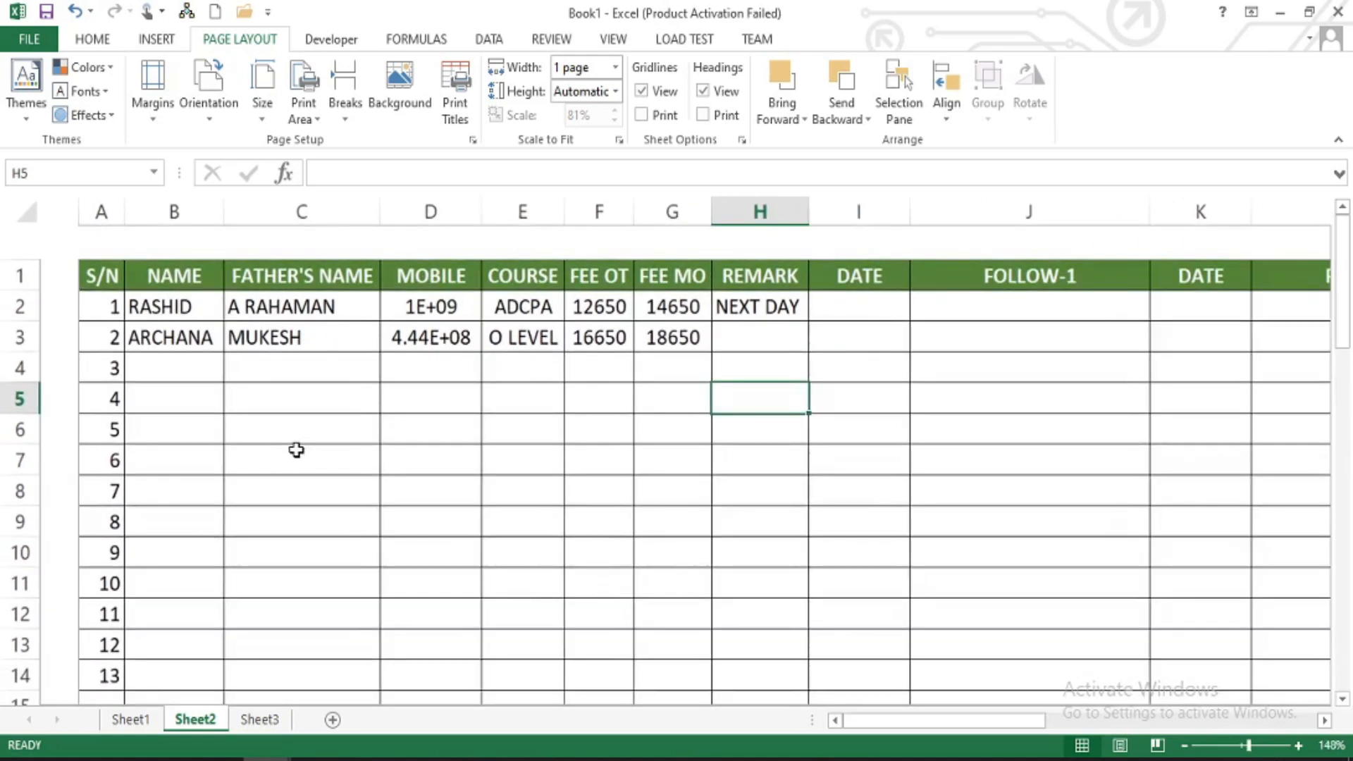
{"action": "left_click_drag", "start_coordinate": [440, 215], "coordinate": [461, 214]}
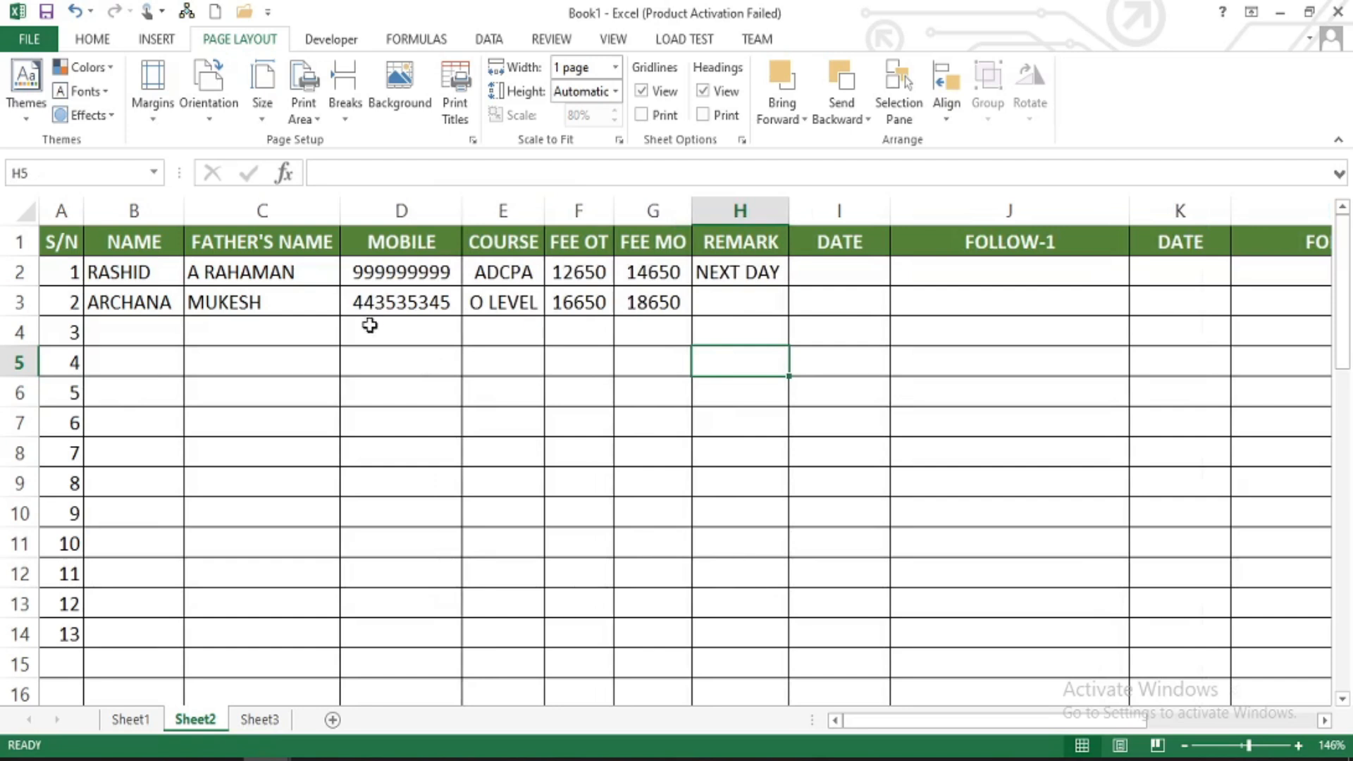
- Save the workbook to the Desktop folder under the file name PRECIOUS LAB WORK as an Excel Workbook
{"action": "left_click", "coordinate": [99, 42]}
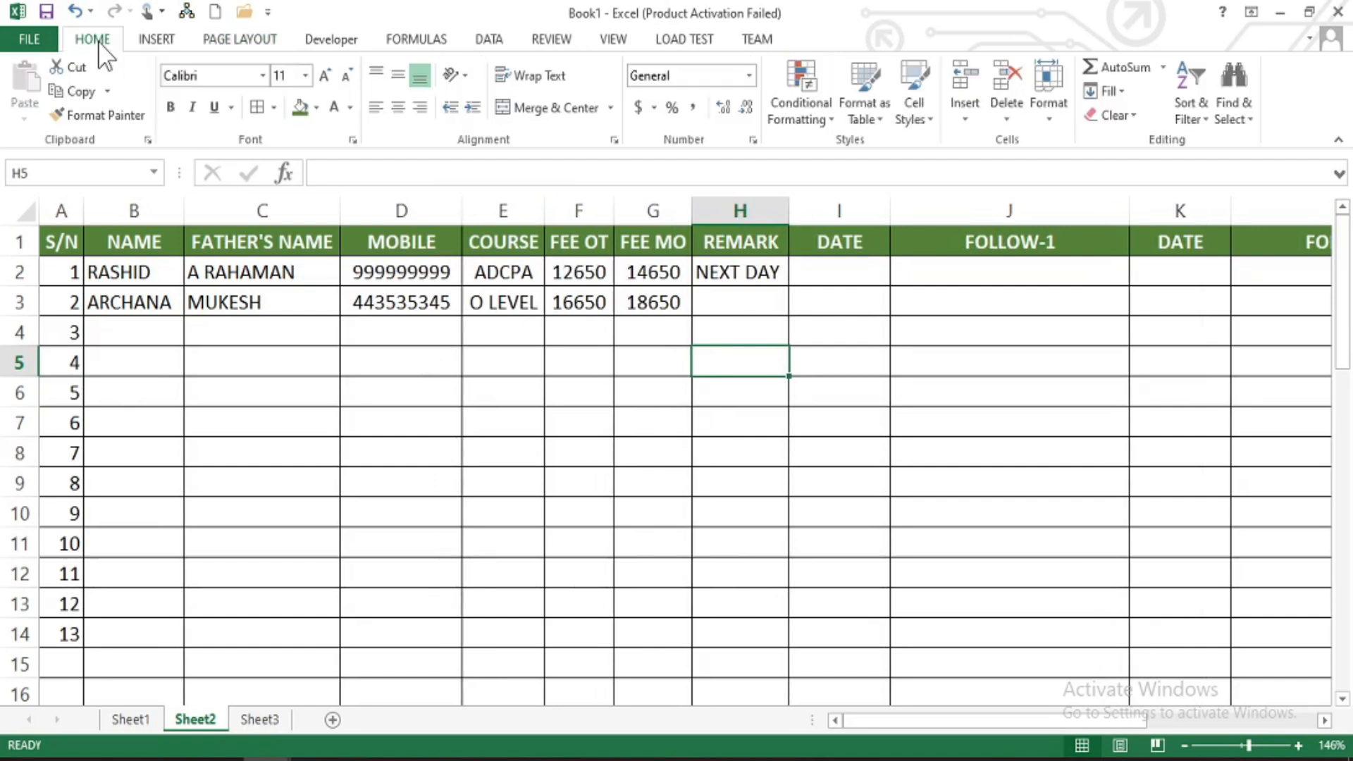
{"action": "left_click", "coordinate": [30, 44]}
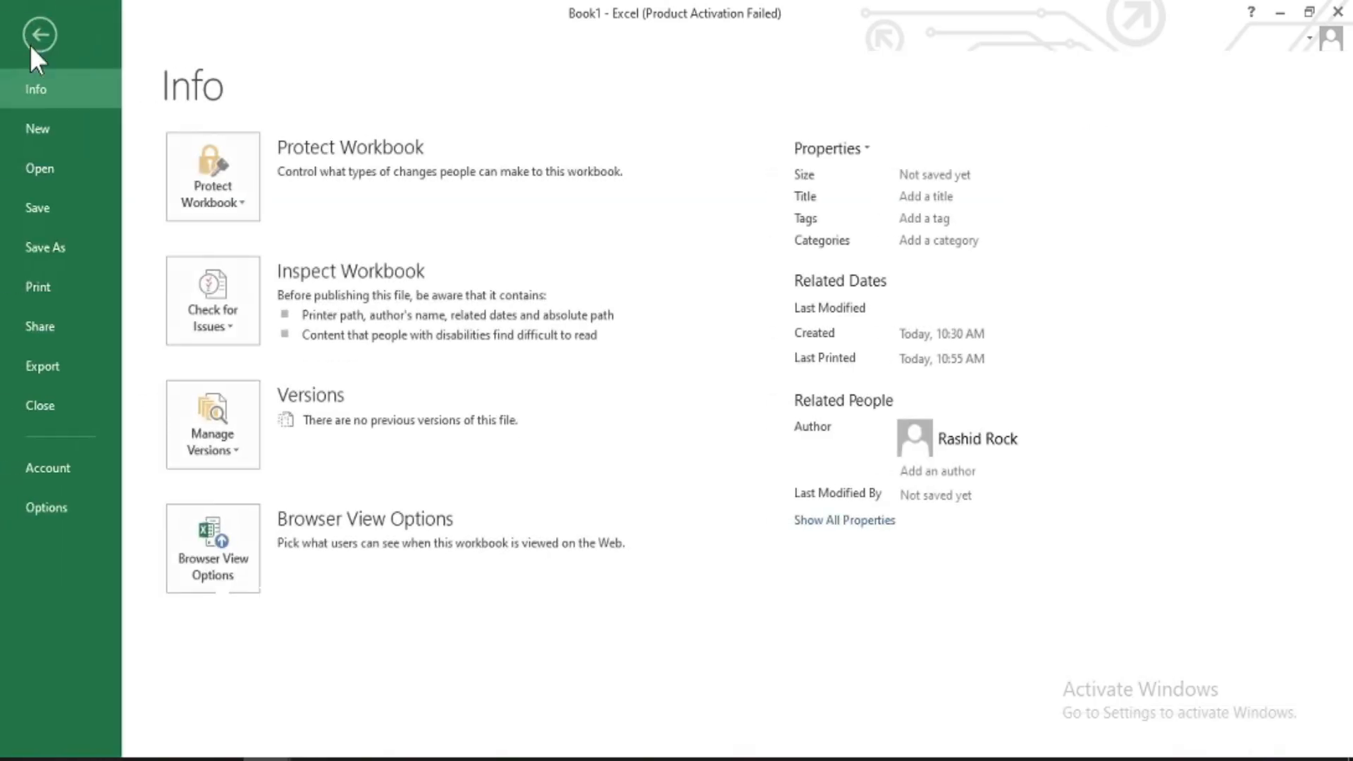
{"action": "left_click", "coordinate": [51, 210]}
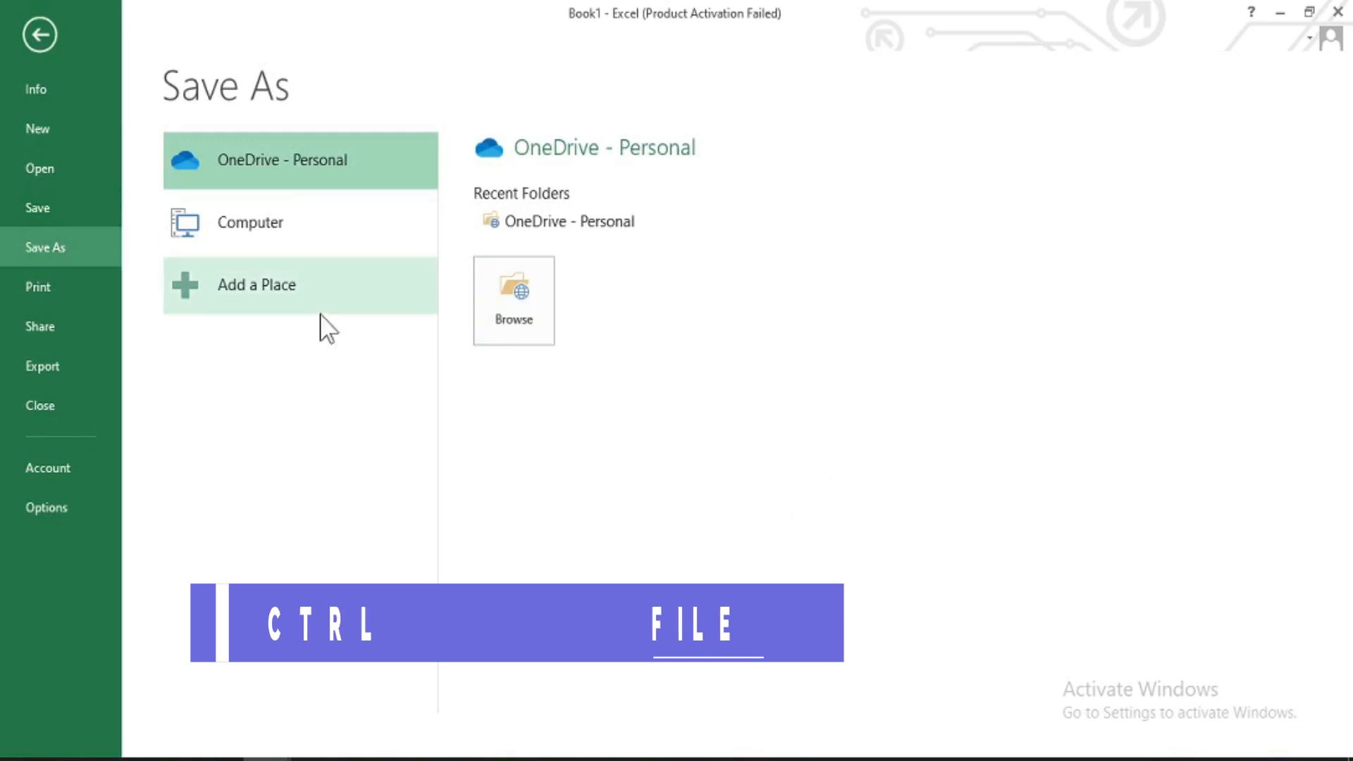
{"action": "left_click", "coordinate": [256, 231]}
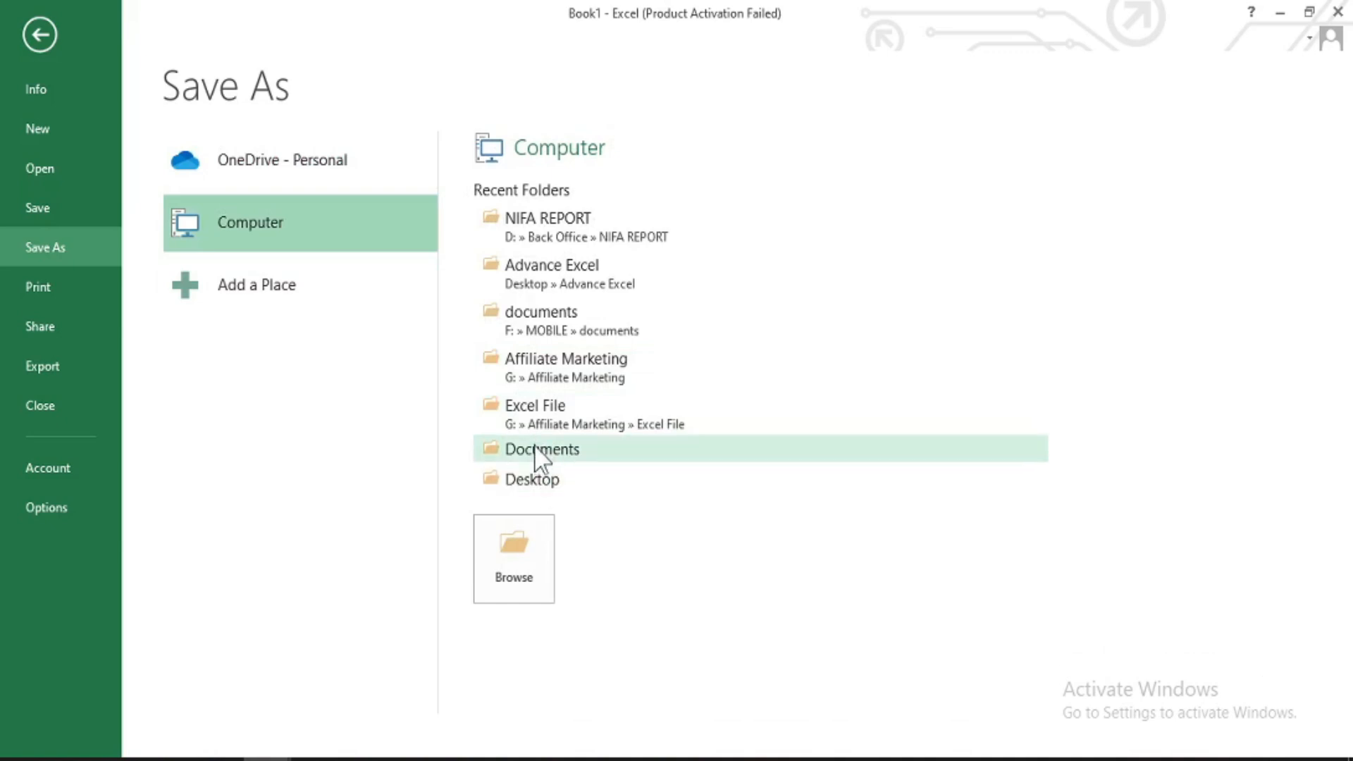
{"action": "left_click", "coordinate": [528, 482]}
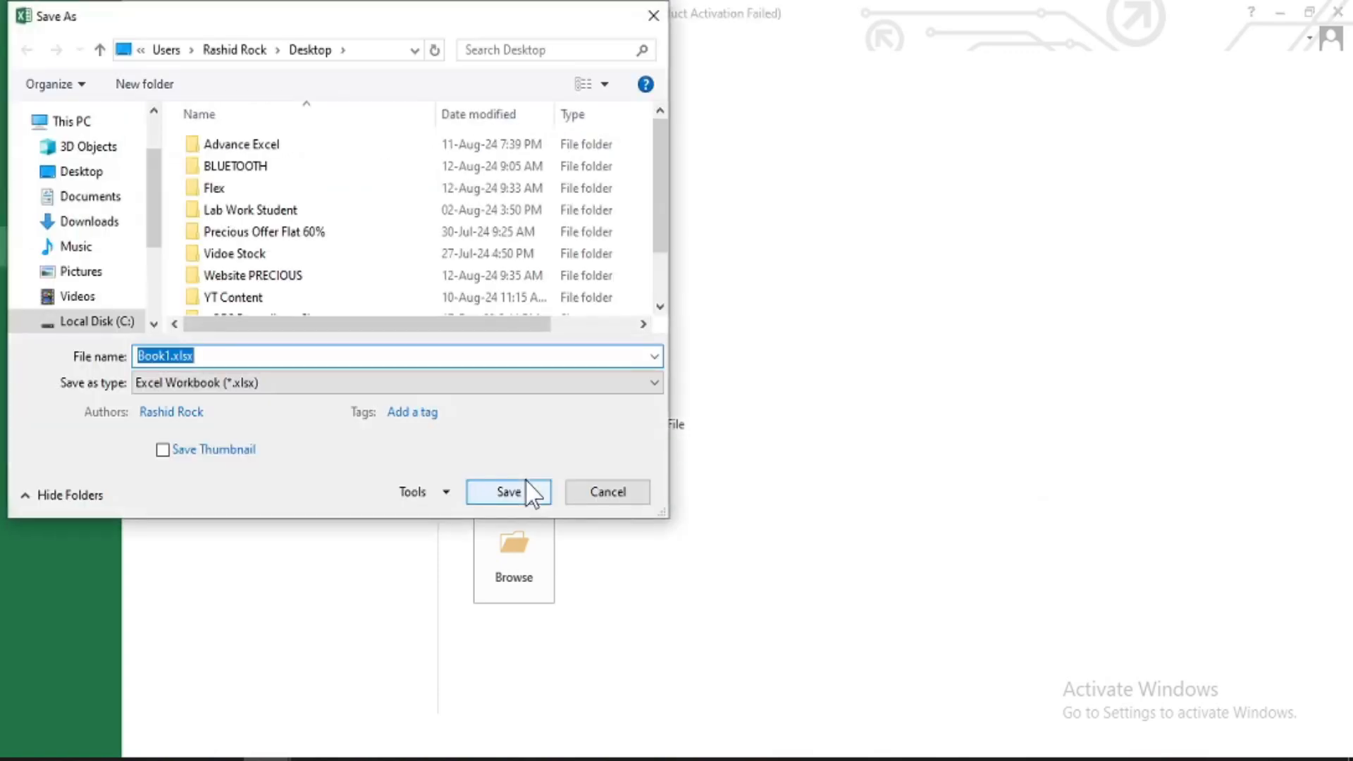
{"action": "type", "text": "PRECIOU"}
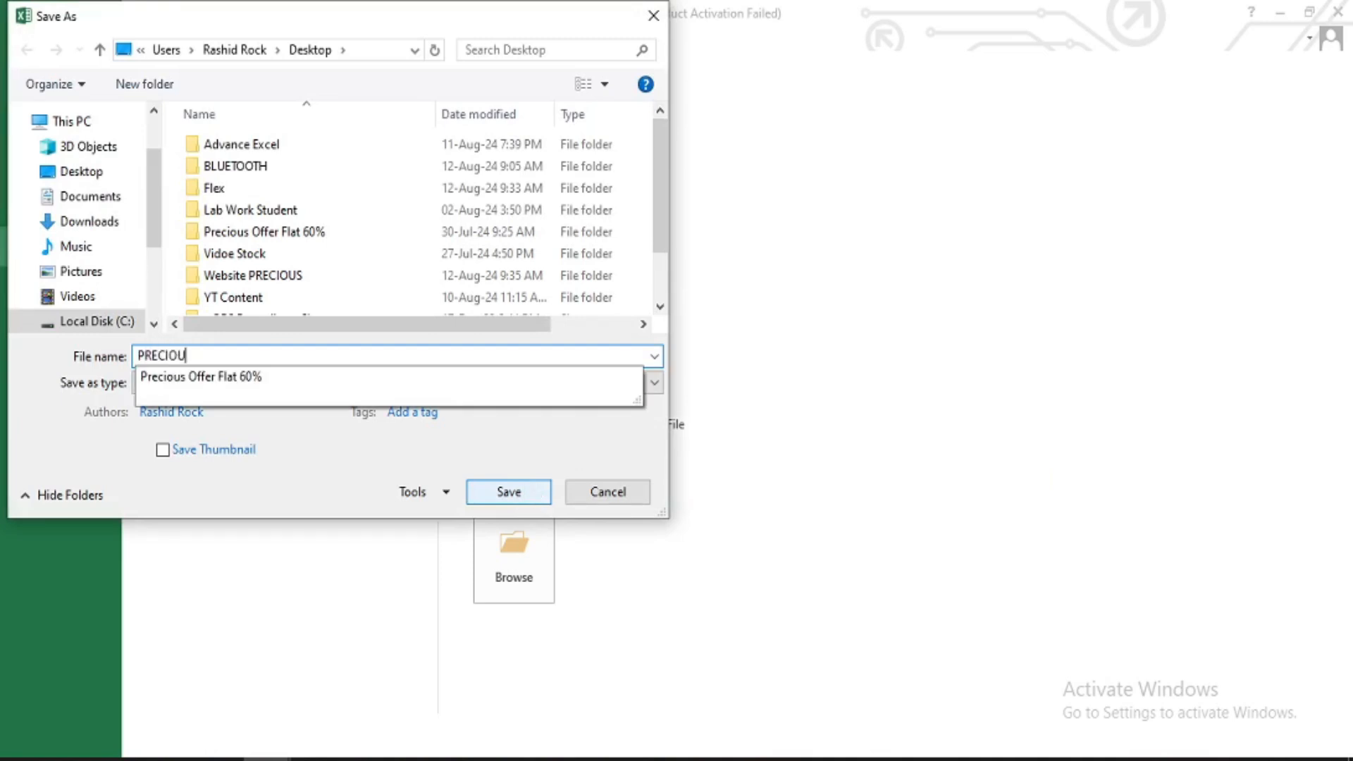
{"action": "type", "text": "S LAB WORK"}
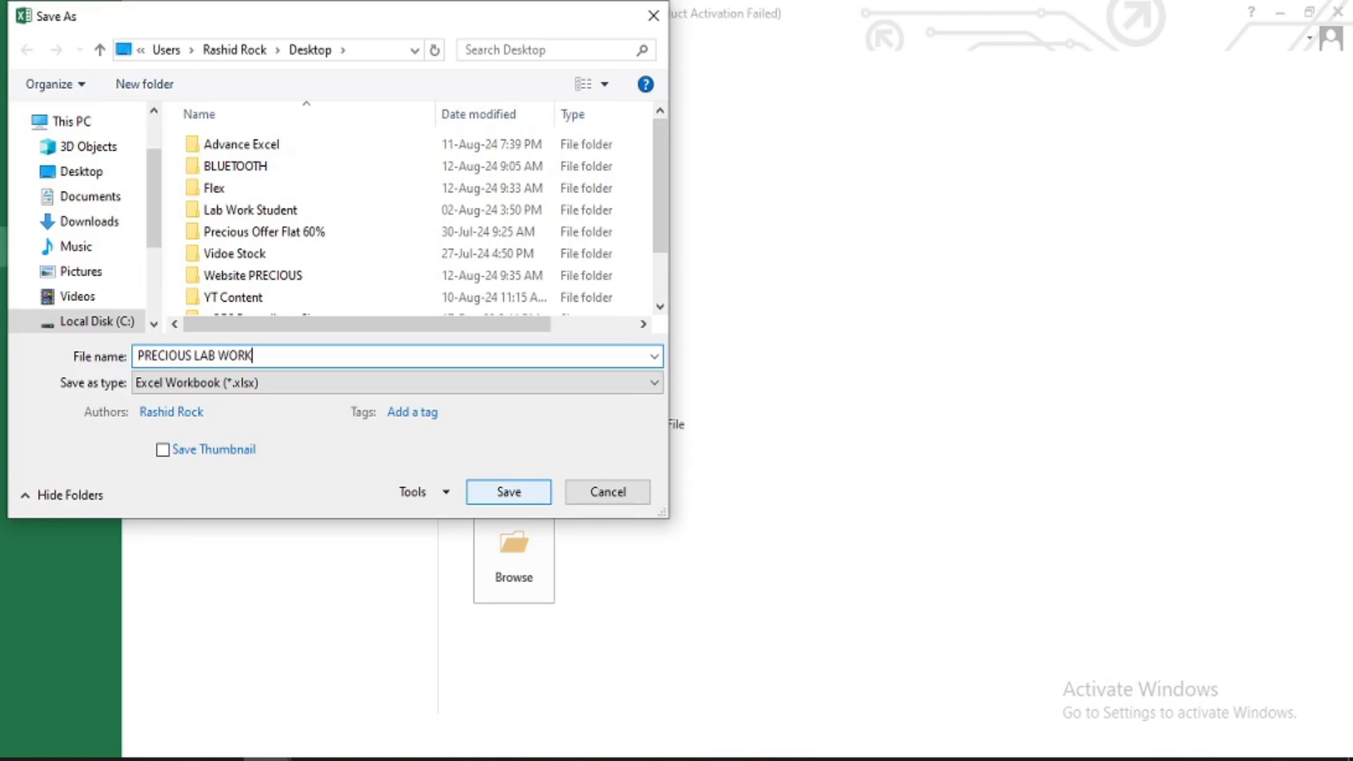
{"action": "left_click", "coordinate": [511, 495]}
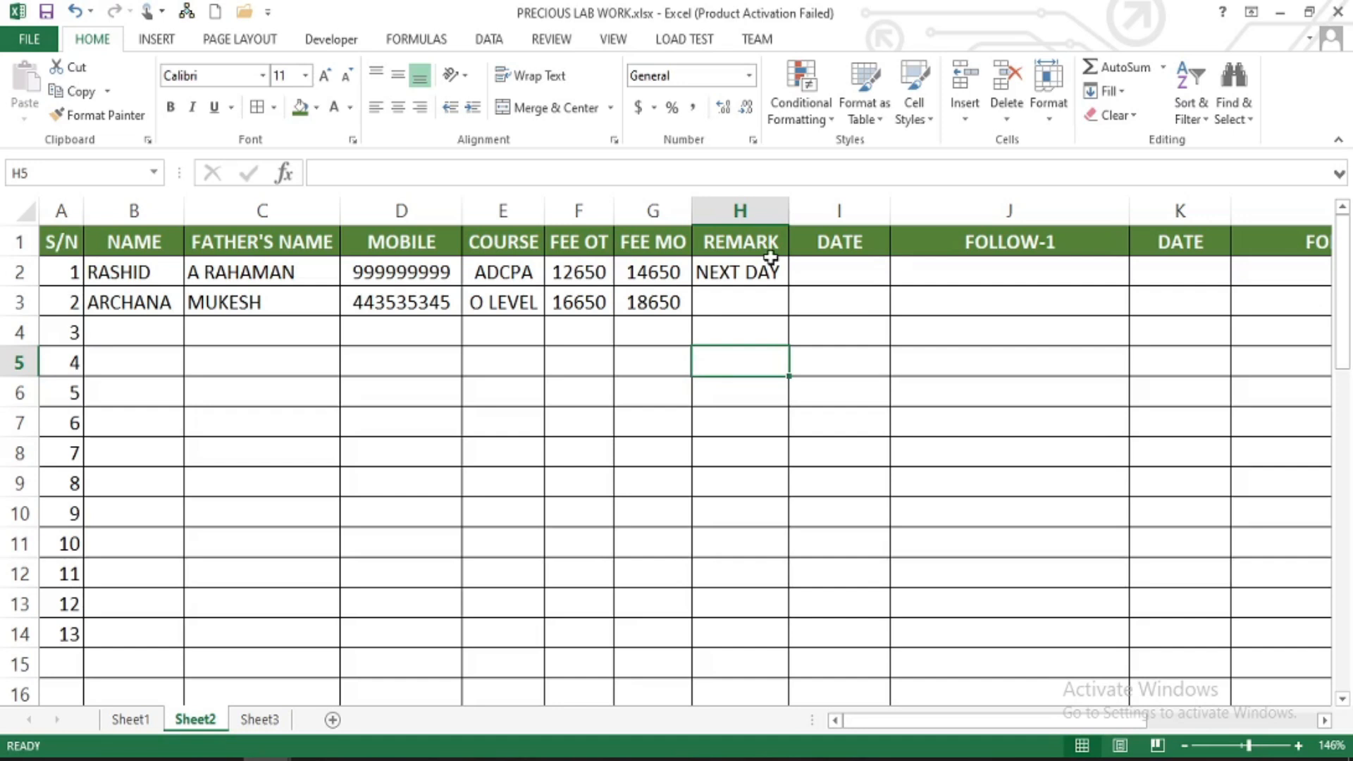
- Enter DONE as the REMARK for the second student in row 3
{"action": "left_click", "coordinate": [732, 296]}
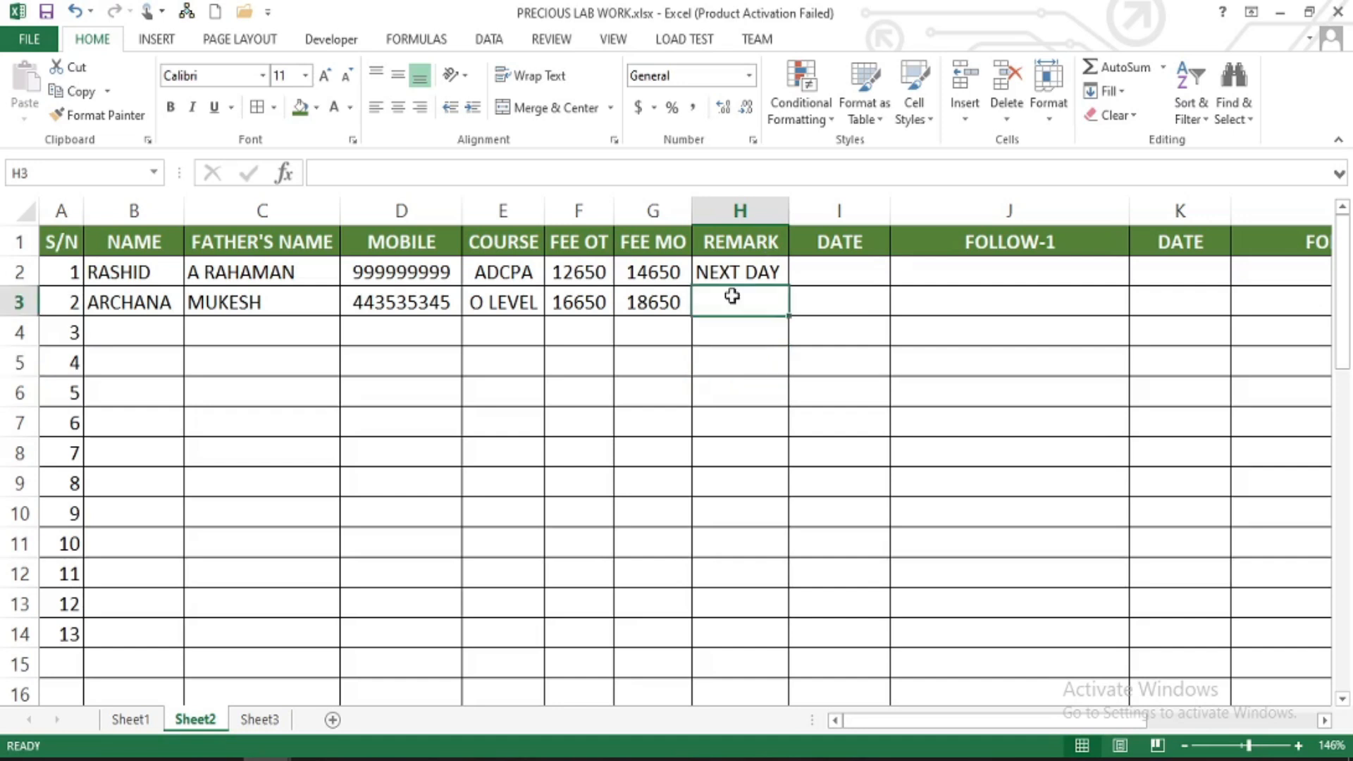
{"action": "type", "text": "DONE"}
{"action": "key", "text": "Tab"}
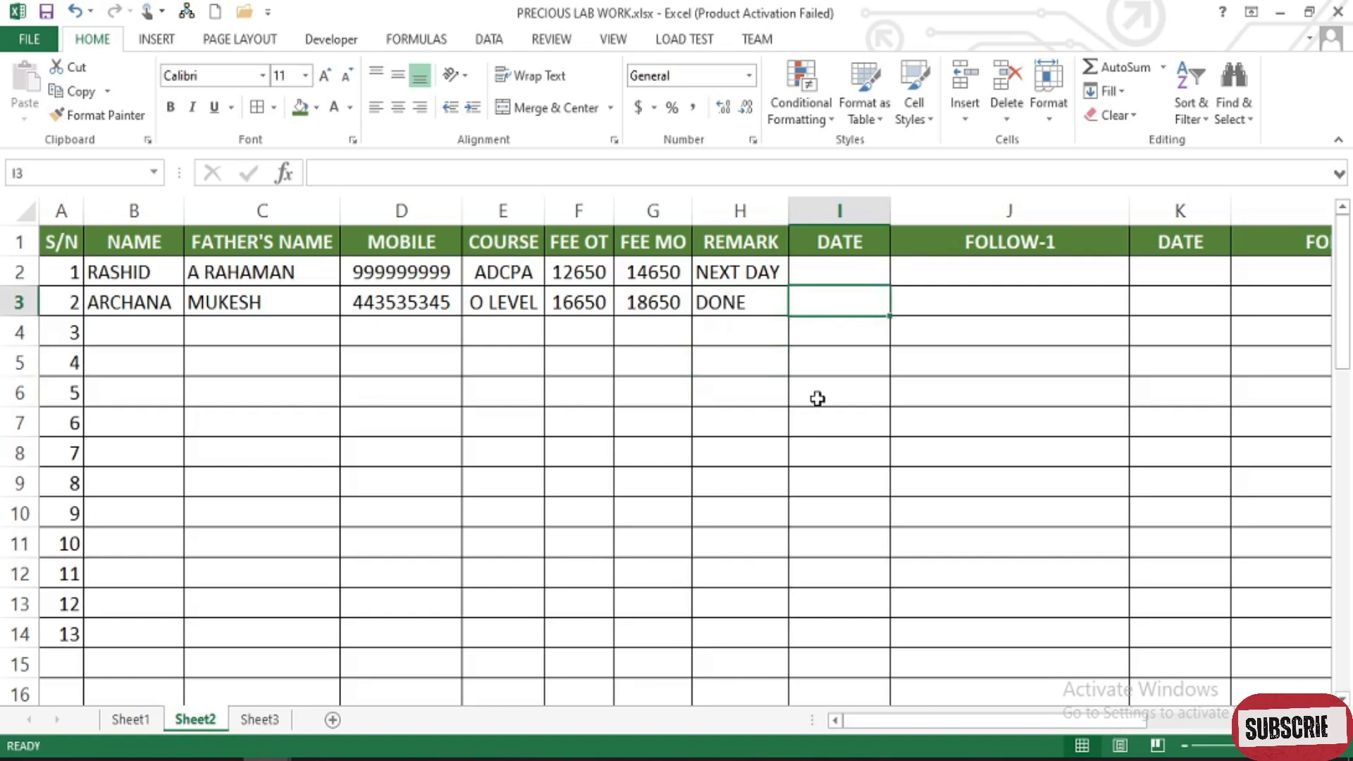
- For the first student in row 2, enter the date 2-8-24 and the FOLLOW-1 note HE COME EVENING
{"action": "key", "text": "Up"}
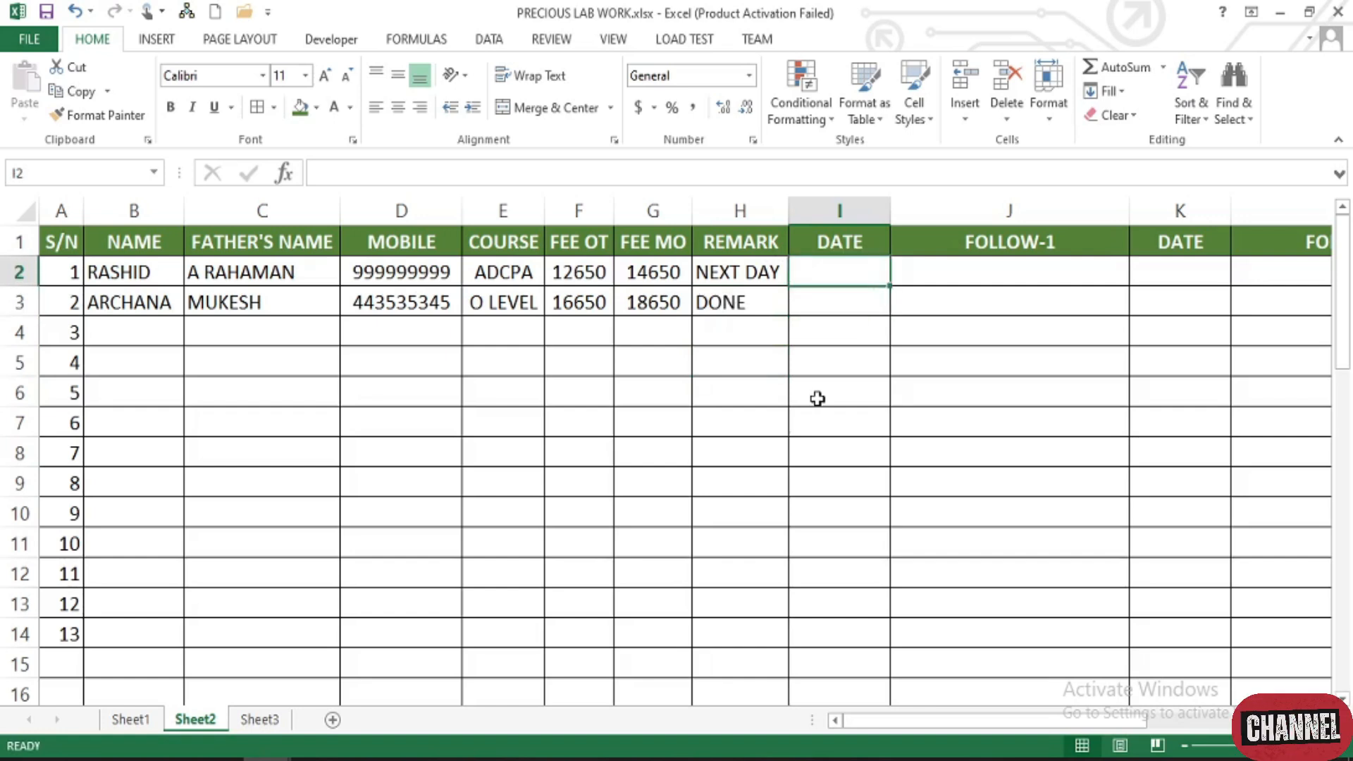
{"action": "type", "text": "2-08-2"}
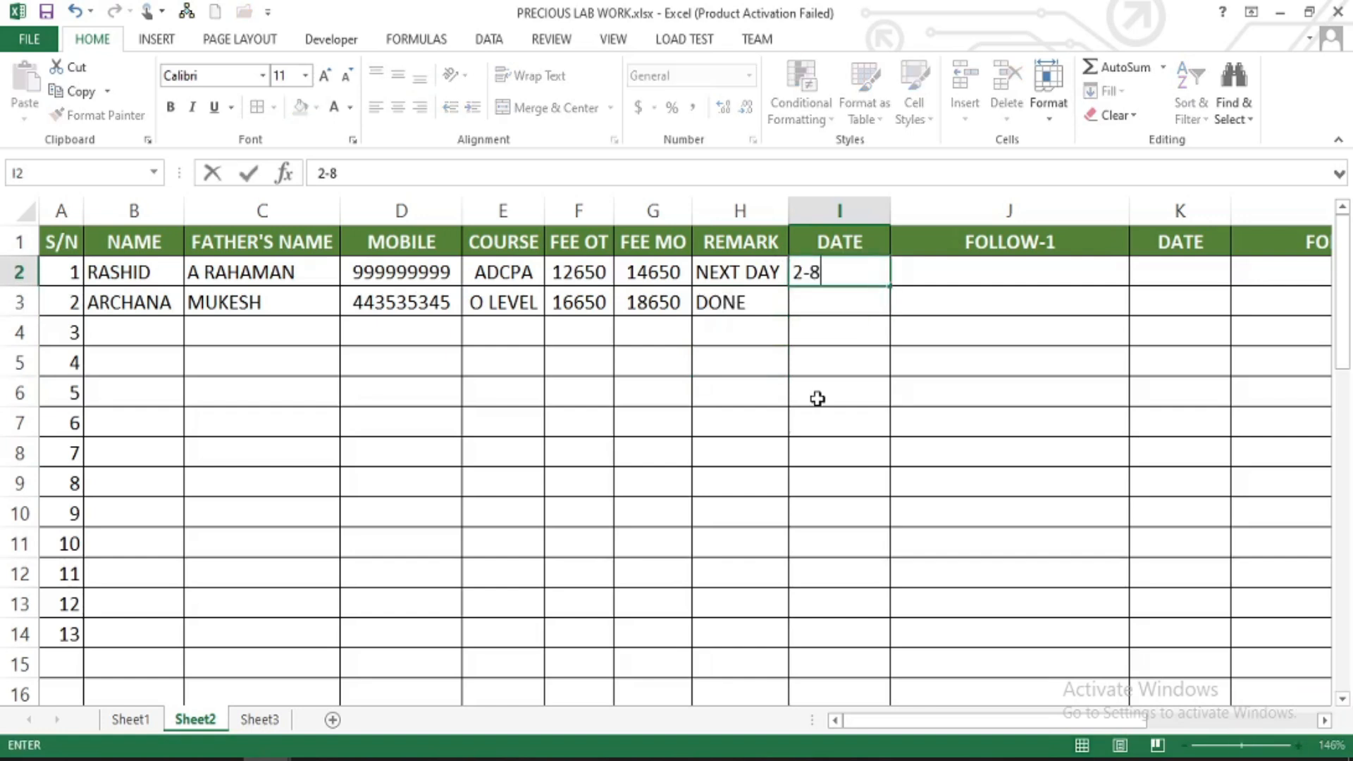
{"action": "type", "text": "4"}
{"action": "key", "text": "Tab"}
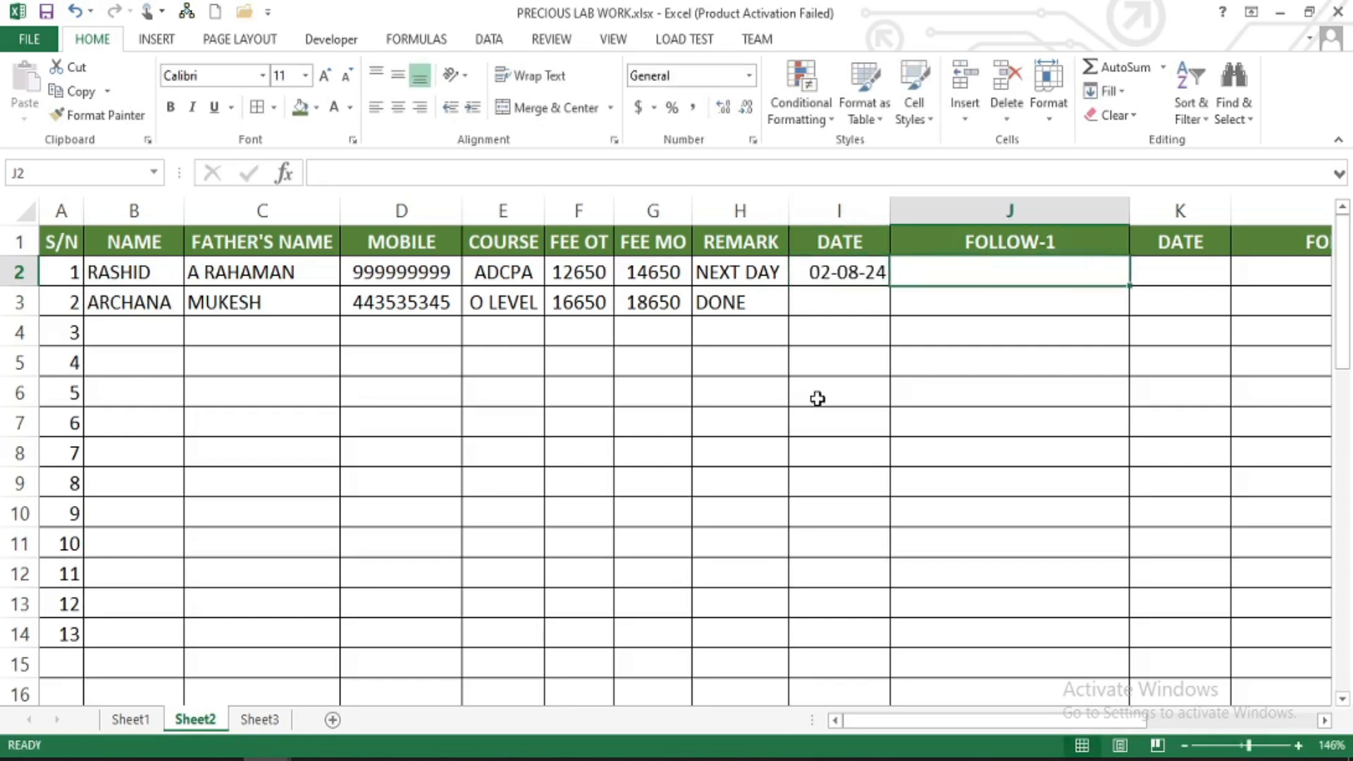
{"action": "type", "text": "HE COME E"}
{"action": "key", "text": "BackSpace"}
{"action": "type", "text": "EV"}
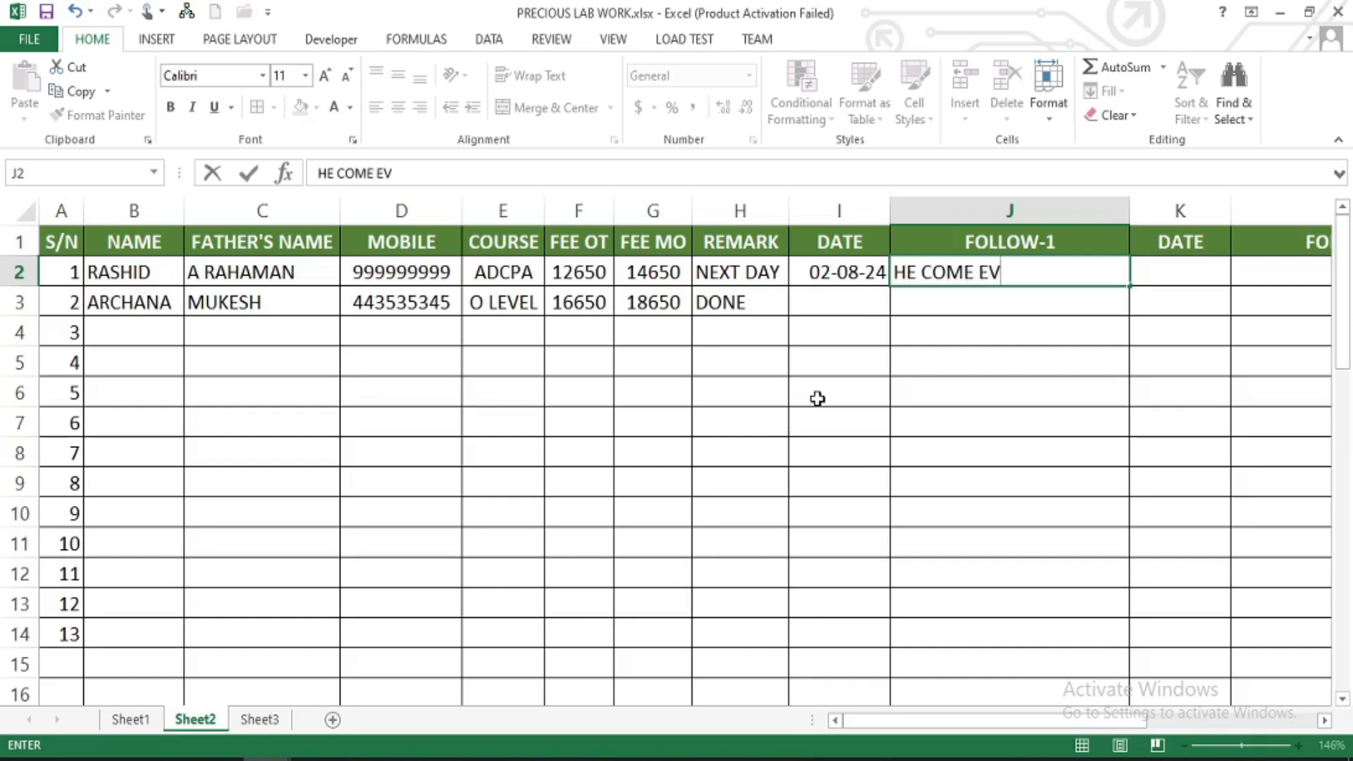
{"action": "type", "text": "ENING"}
{"action": "key", "text": "Tab"}
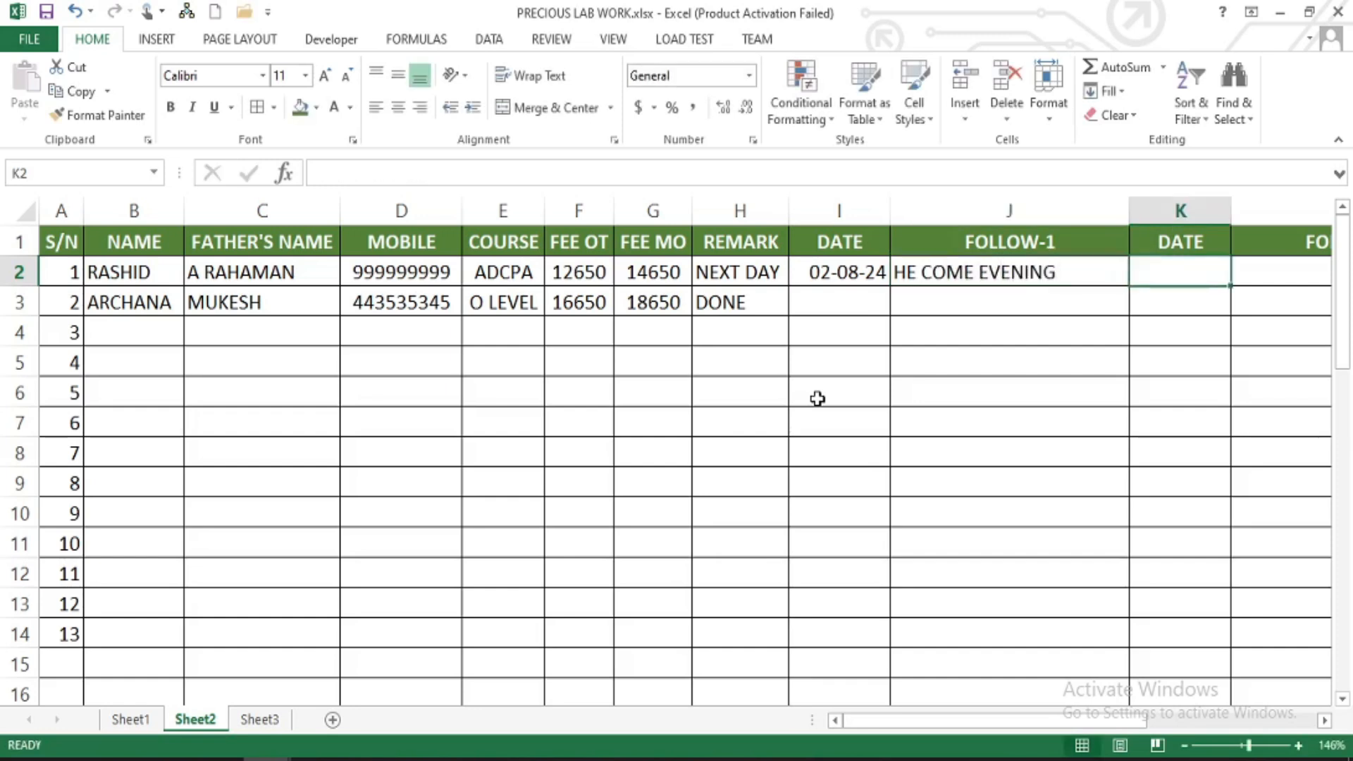
- Save the workbook again with the new date and FOLLOW-1 entries in row 2
{"action": "left_click_drag", "start_coordinate": [838, 276], "coordinate": [954, 272]}
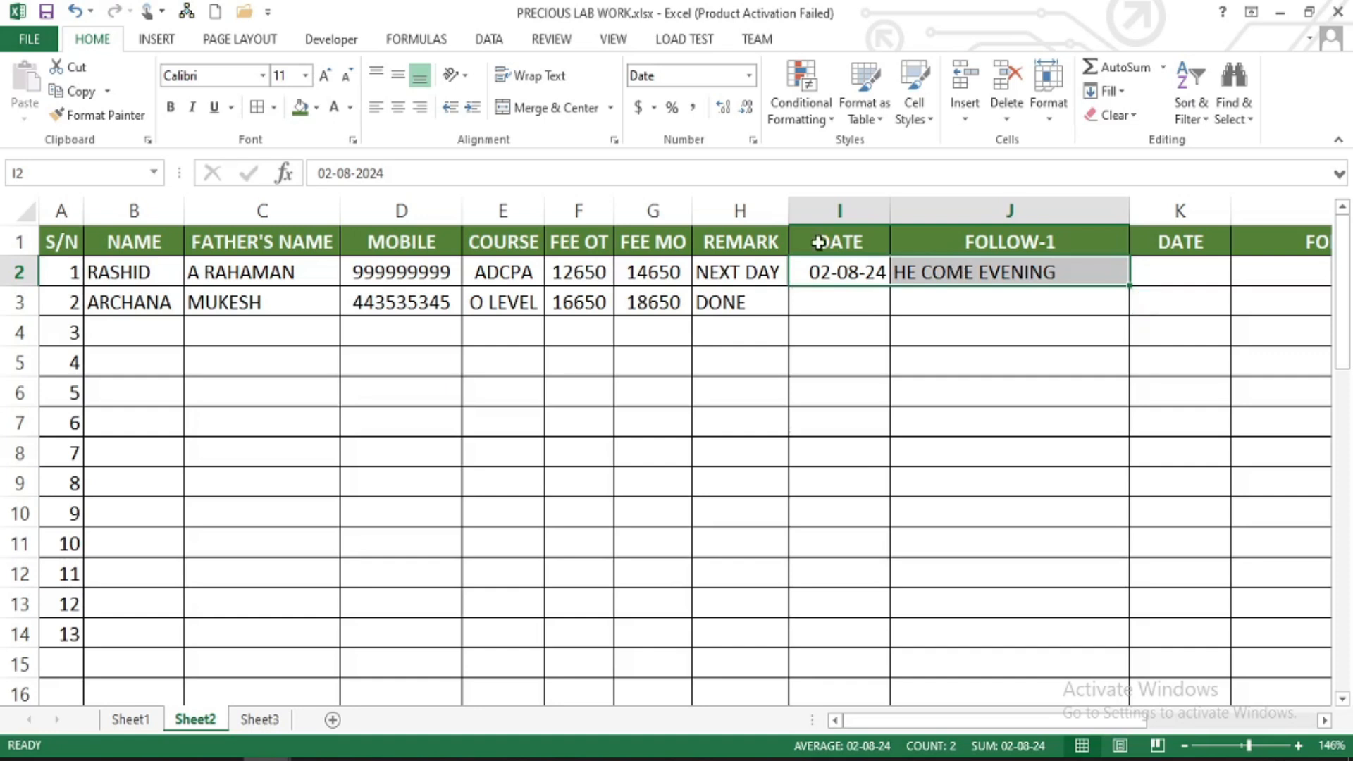
{"action": "left_click", "coordinate": [44, 36]}
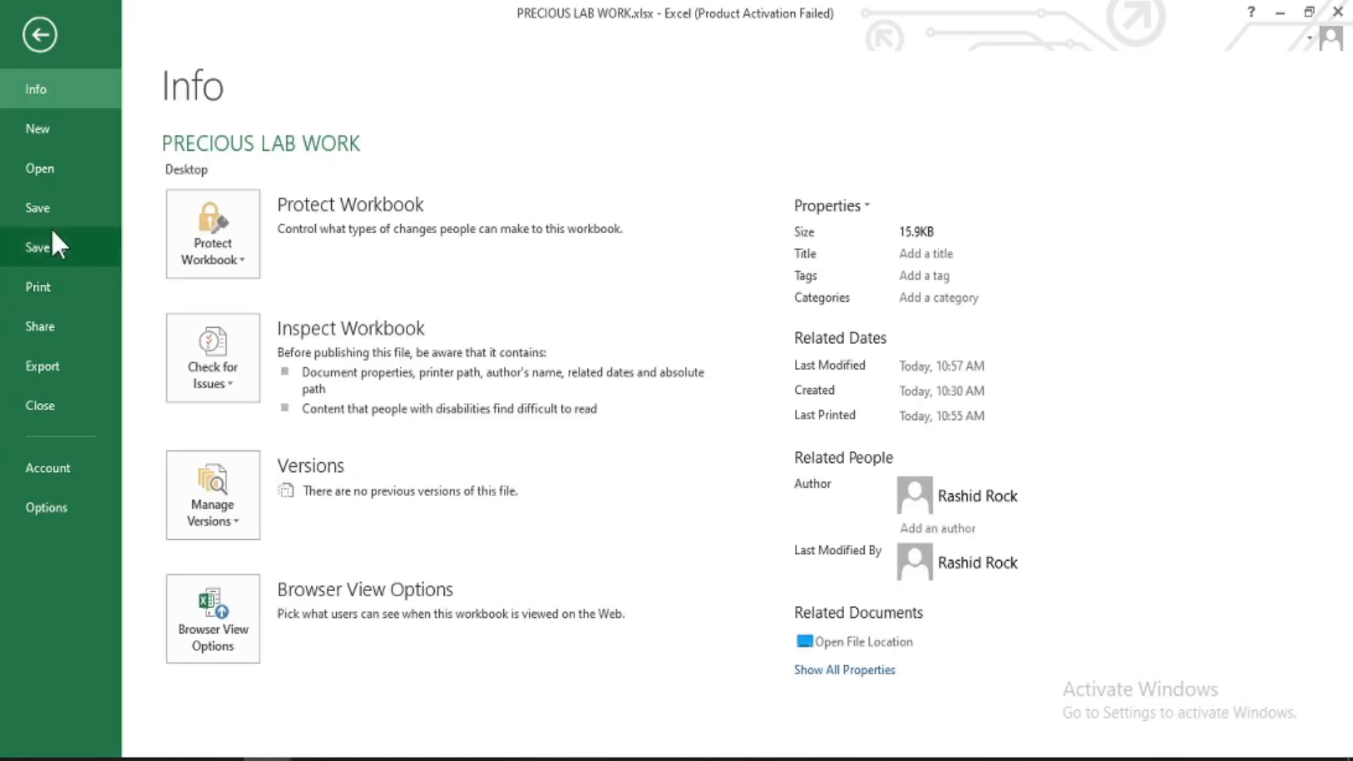
{"action": "left_click", "coordinate": [44, 209]}
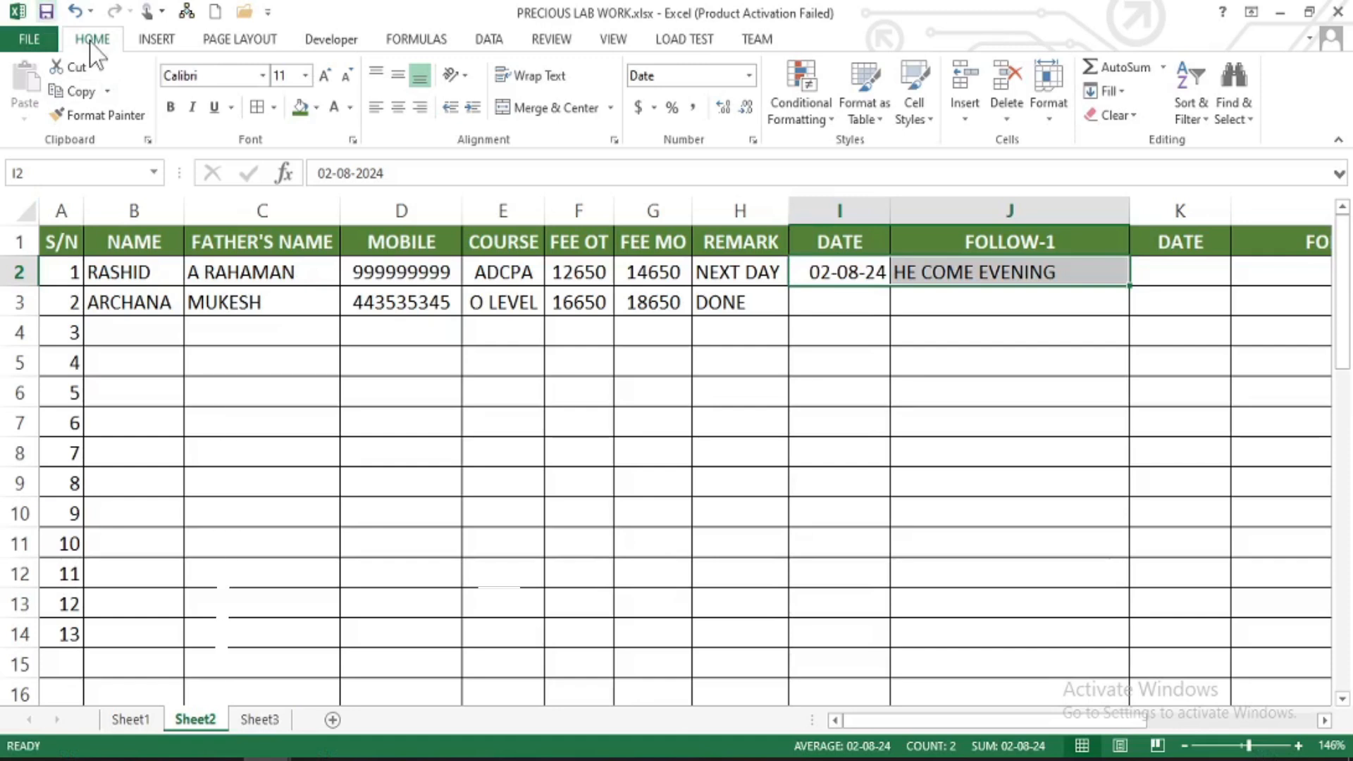
{"action": "left_click", "coordinate": [484, 383]}
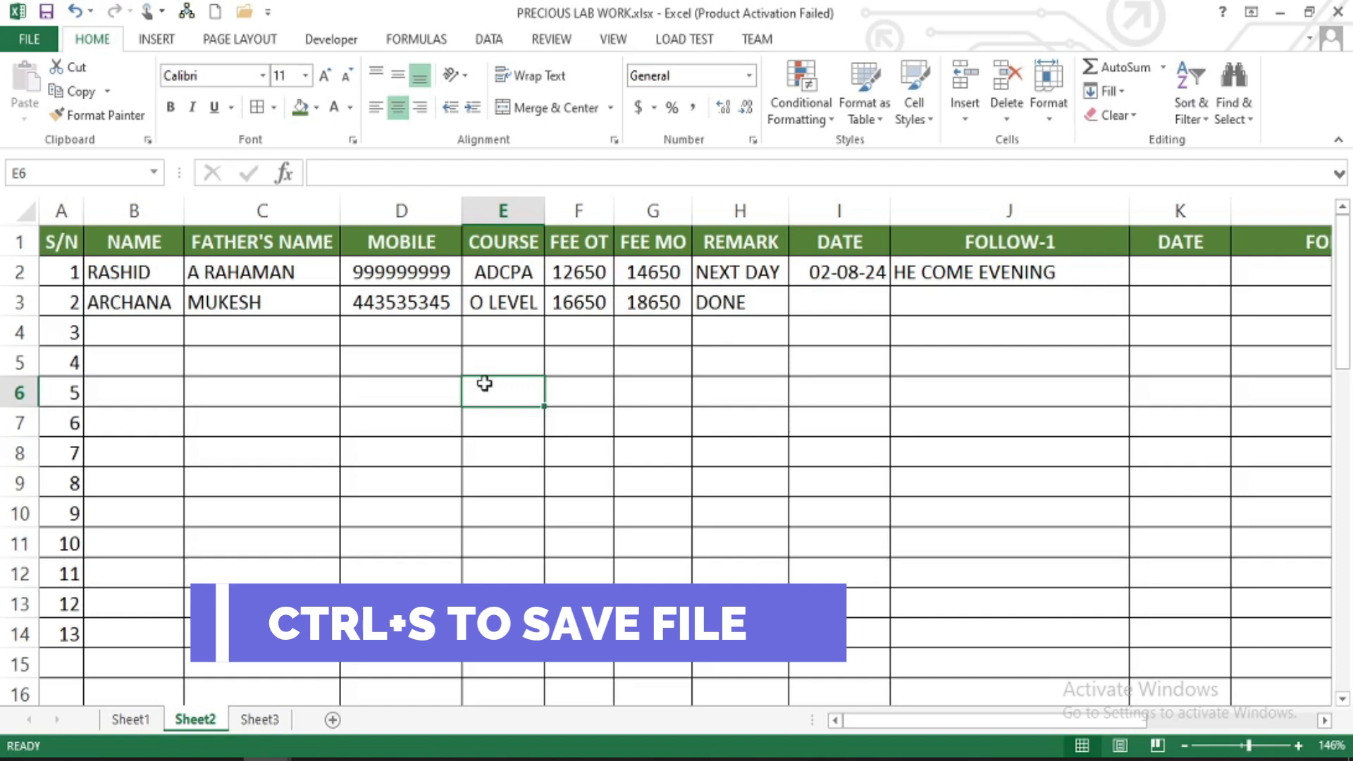
{"action": "left_click_drag", "start_coordinate": [981, 277], "coordinate": [827, 277]}
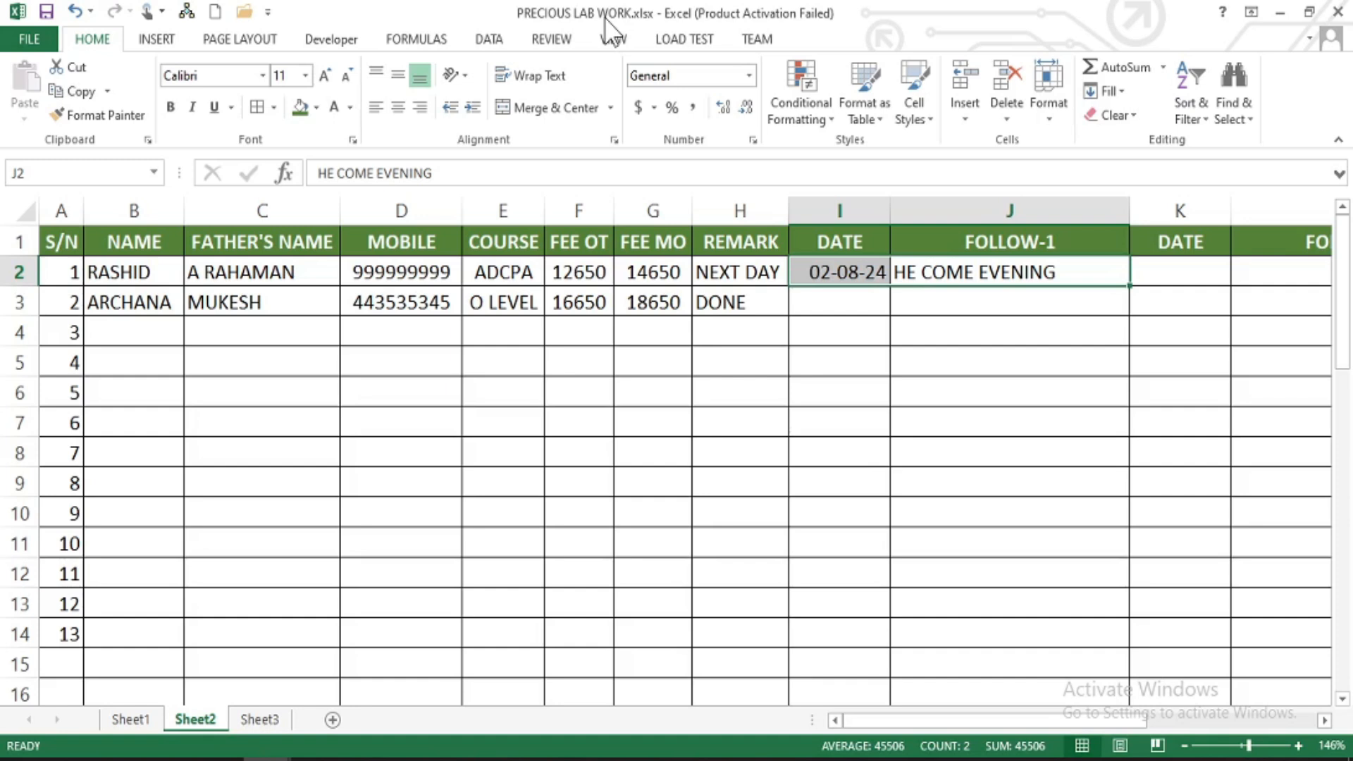
- Enter the sample numbers 1, 2 and 3 in cells A1 to A3 of Sheet3
{"action": "left_click", "coordinate": [259, 719]}
{"action": "left_click_drag", "start_coordinate": [61, 226], "coordinate": [326, 392]}
{"action": "scroll", "coordinate": [325, 392], "scroll_direction": "up", "scroll_amount": 1}
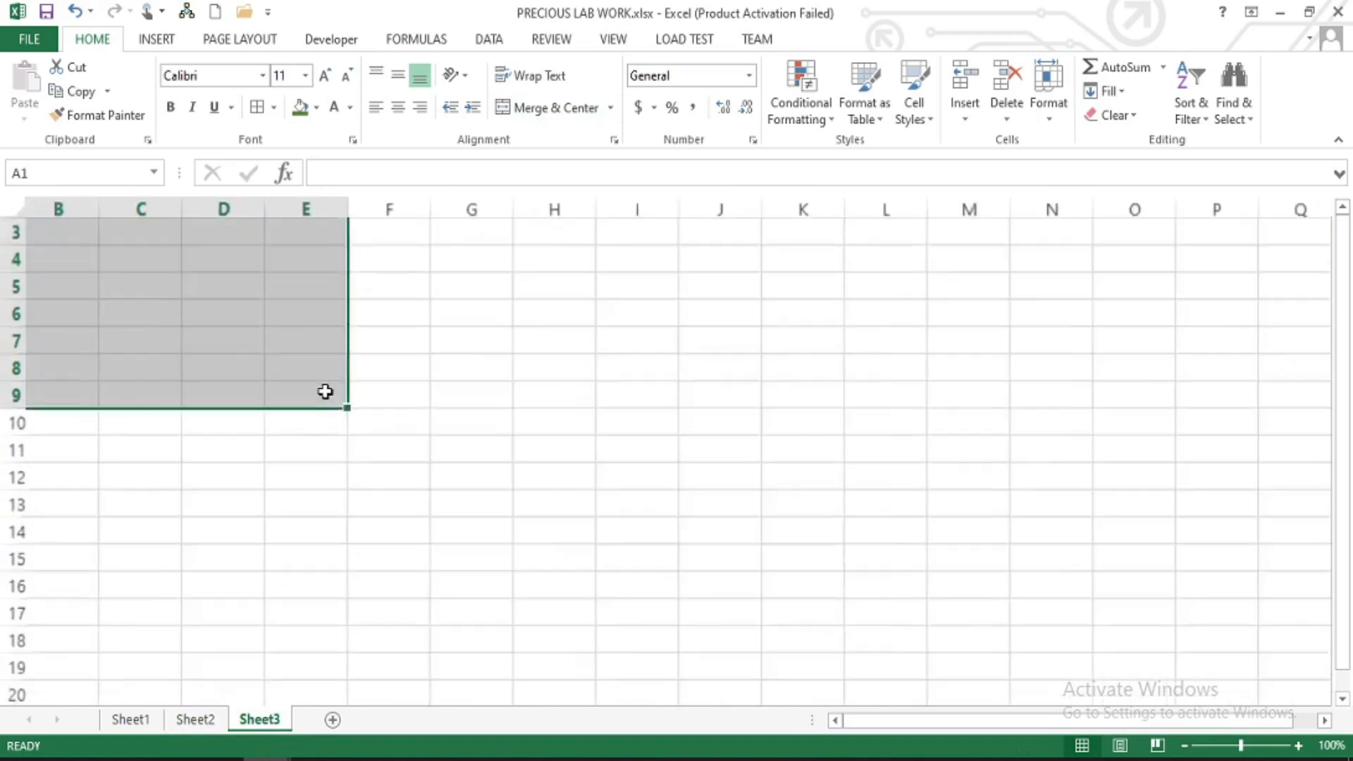
{"action": "scroll", "coordinate": [324, 391], "scroll_direction": "up", "scroll_amount": 3}
{"action": "scroll", "coordinate": [140, 236], "scroll_direction": "left", "scroll_amount": 2}
{"action": "scroll", "coordinate": [141, 238], "scroll_direction": "up", "scroll_amount": 2}
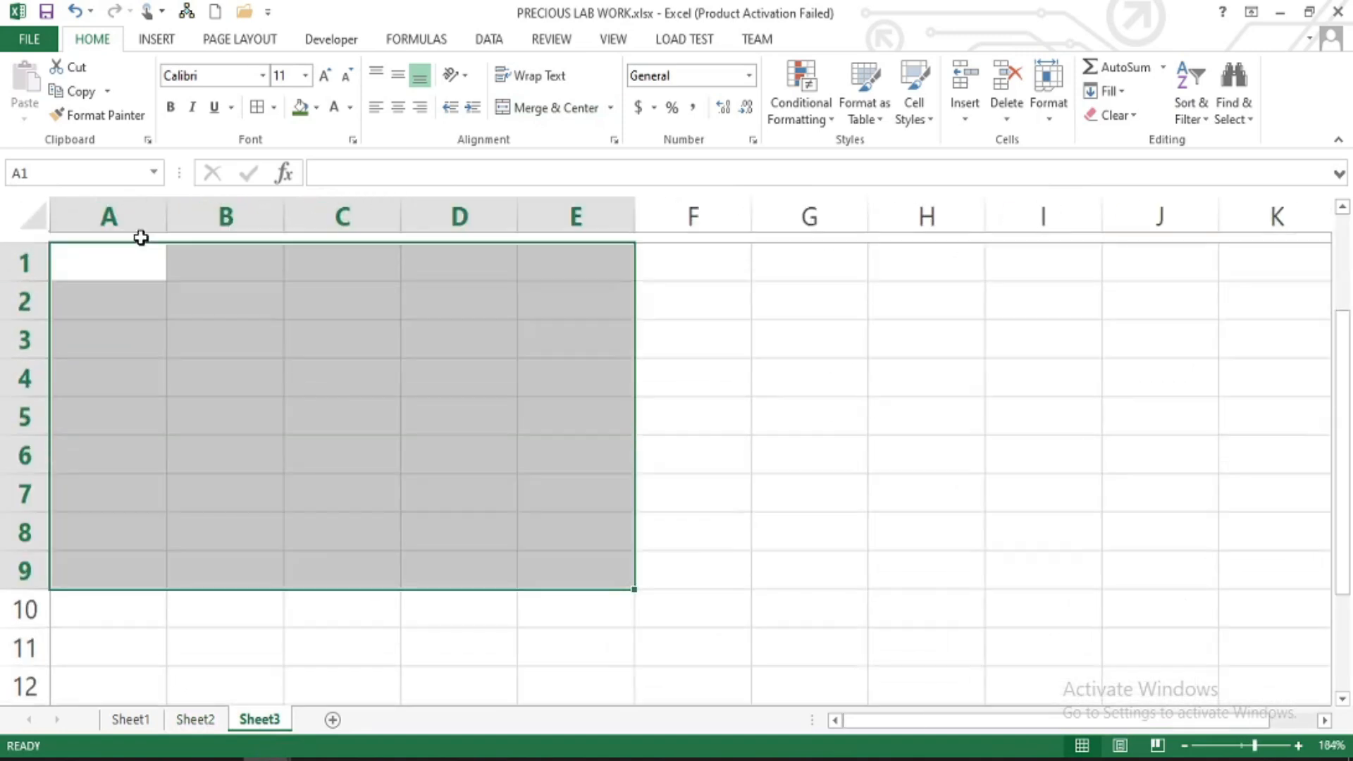
{"action": "left_click", "coordinate": [106, 263]}
{"action": "type", "text": "1"}
{"action": "key", "text": "Return"}
{"action": "type", "text": "2"}
{"action": "key", "text": "Return"}
{"action": "type", "text": "3"}
{"action": "key", "text": "Return"}
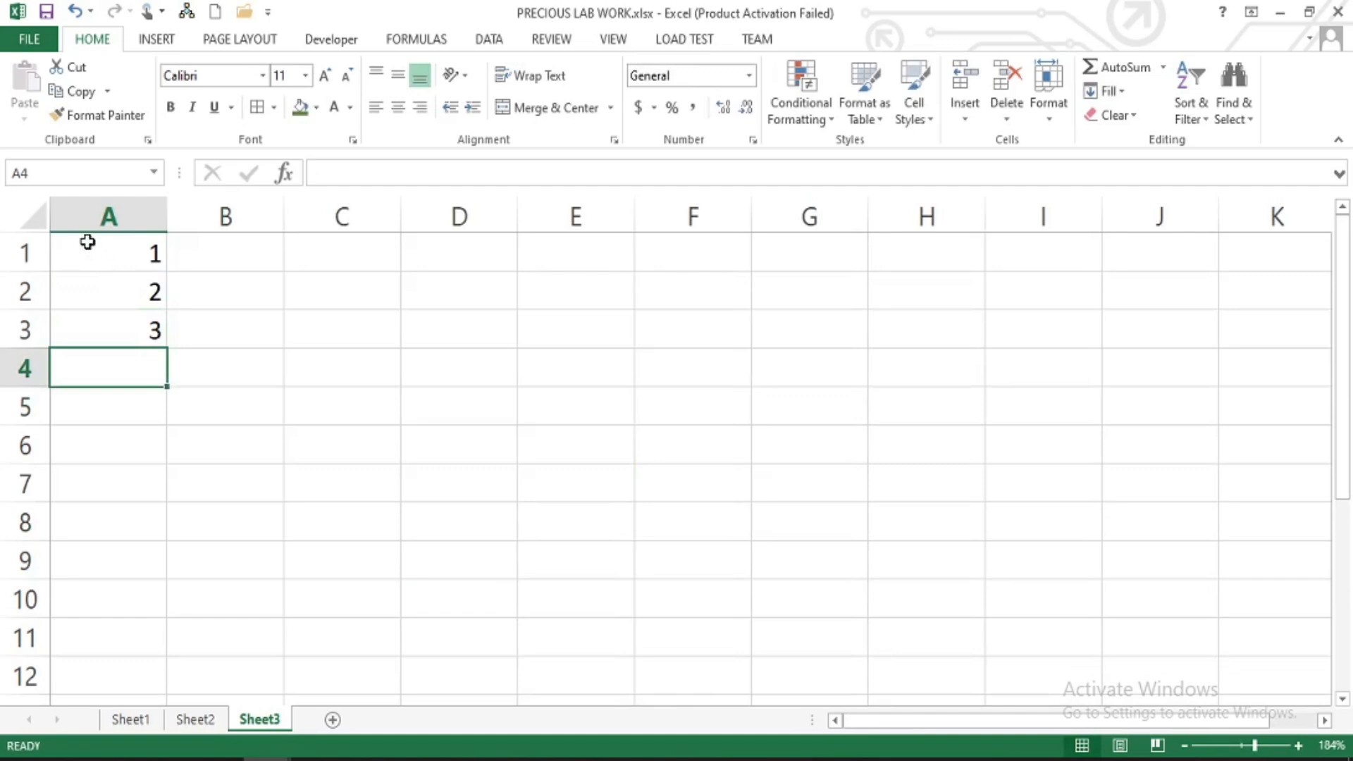
- Clear the sample numbers from cells A1 to A3 of Sheet3 and return to Sheet2
{"action": "left_click_drag", "start_coordinate": [106, 289], "coordinate": [157, 326]}
{"action": "key", "text": "Delete"}
{"action": "type", "text": "\\"}
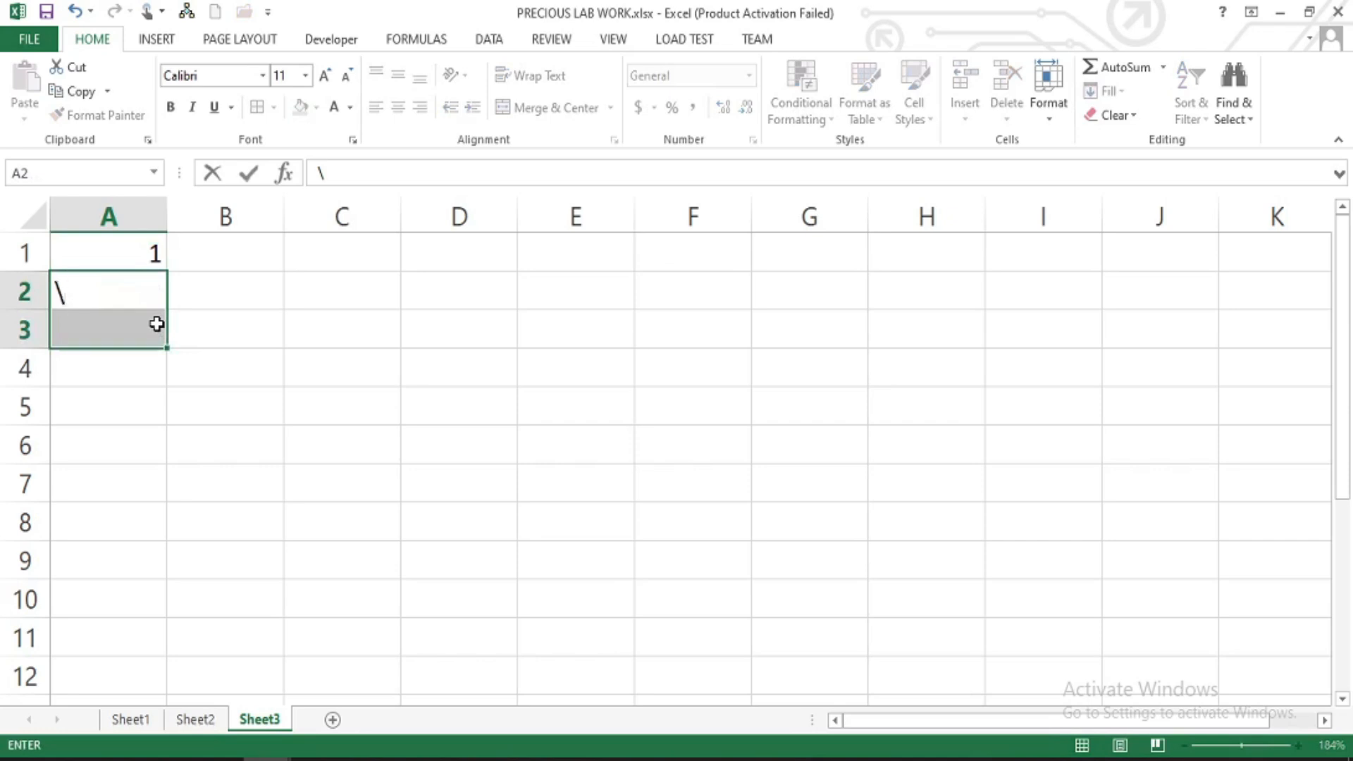
{"action": "key", "text": "Escape"}
{"action": "key", "text": "Up"}
{"action": "key", "text": "Delete"}
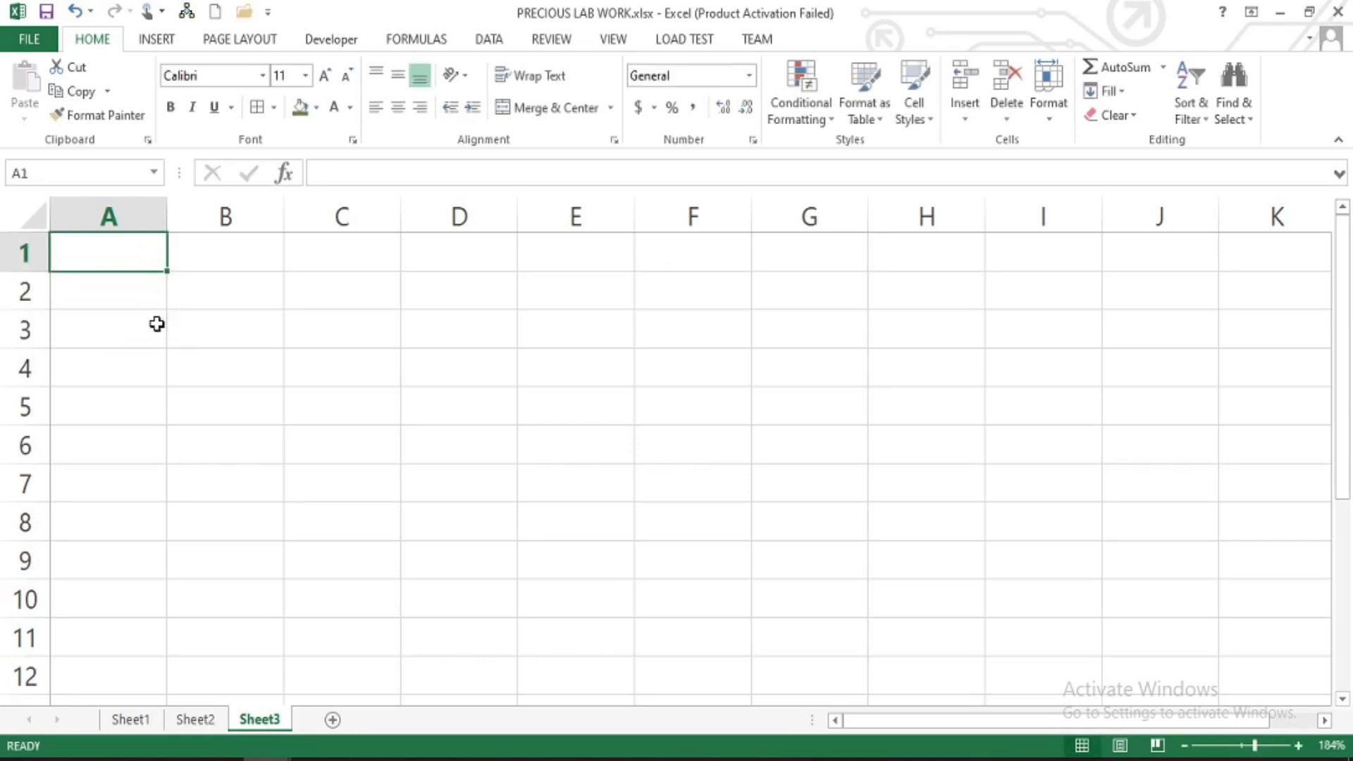
{"action": "left_click", "coordinate": [197, 719]}
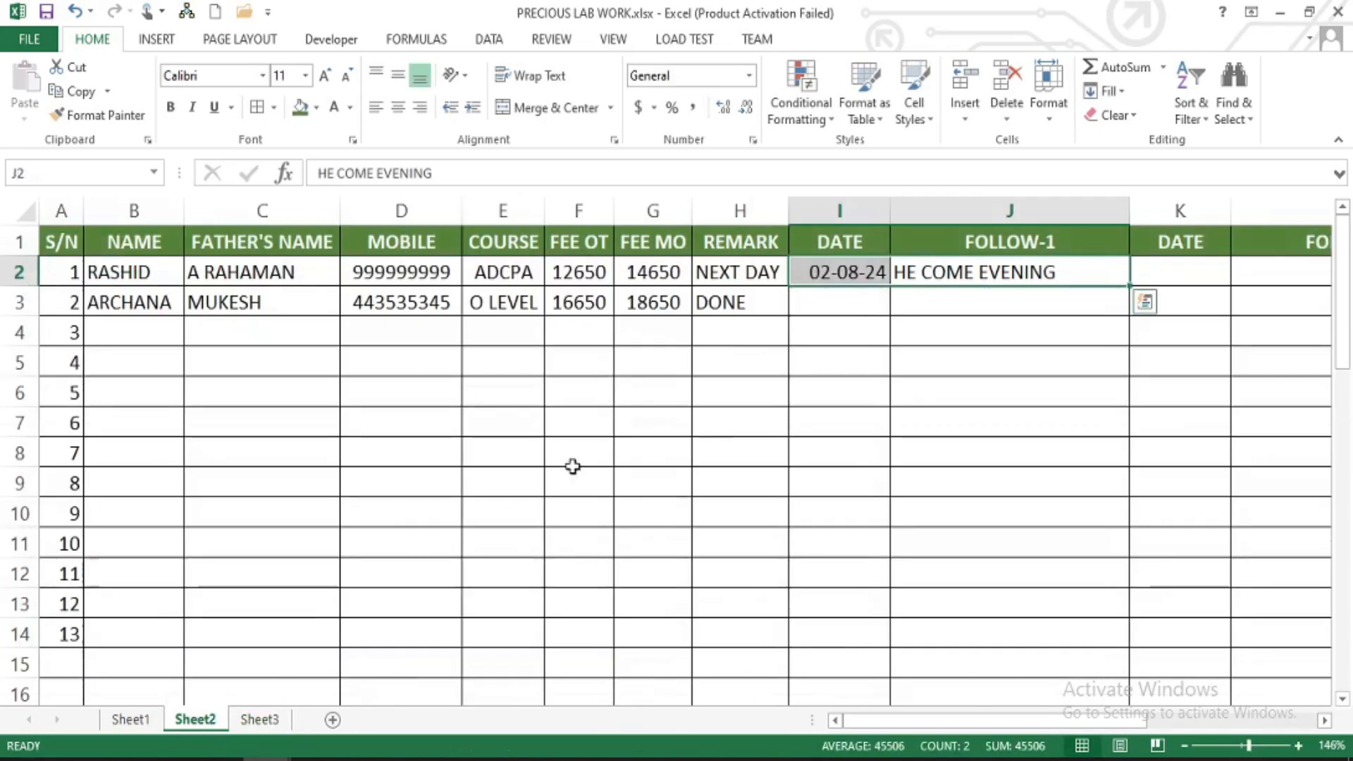